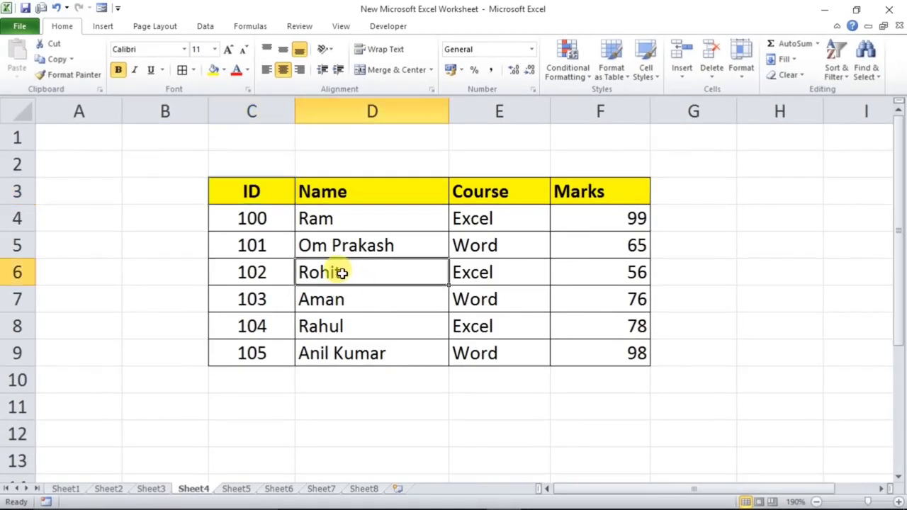
# Apply the Copperplate Gothic Light font to the whole table, headers included, on Sheet4
pyautogui.click(343, 273)
pyautogui.hotkey('ctrl', 'a')
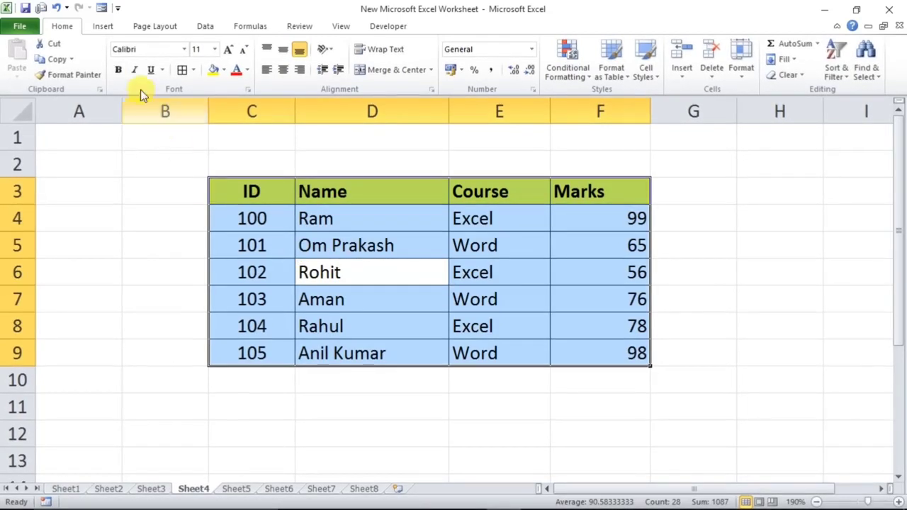
pyautogui.click(184, 49)
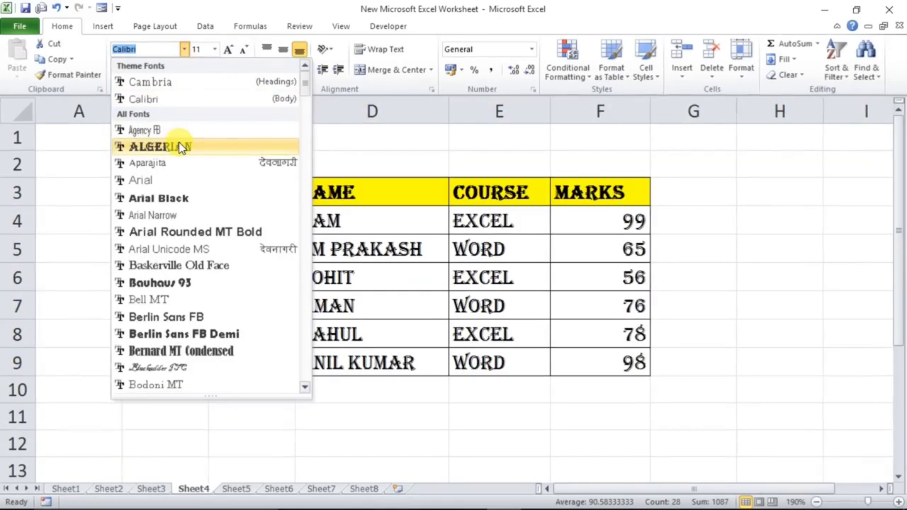
pyautogui.moveTo(308, 86); pyautogui.dragTo(298, 132)
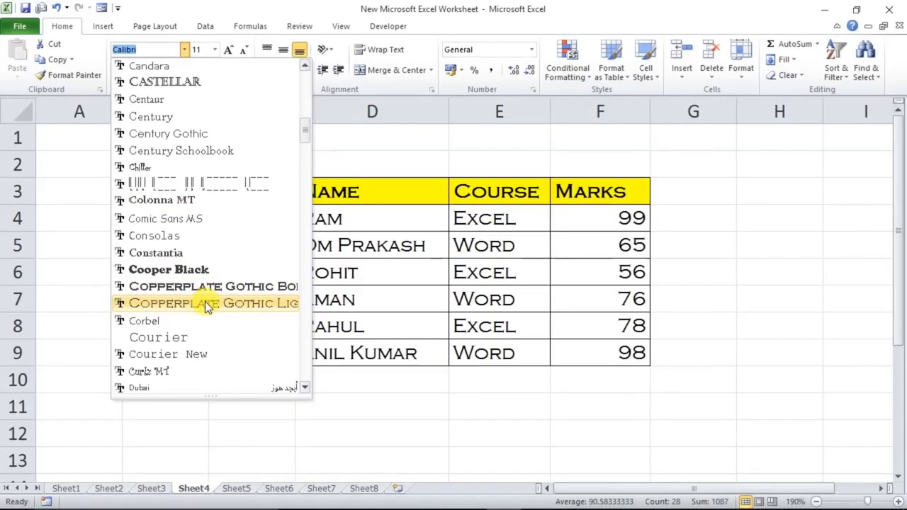
pyautogui.click(207, 303)
pyautogui.click(454, 324)
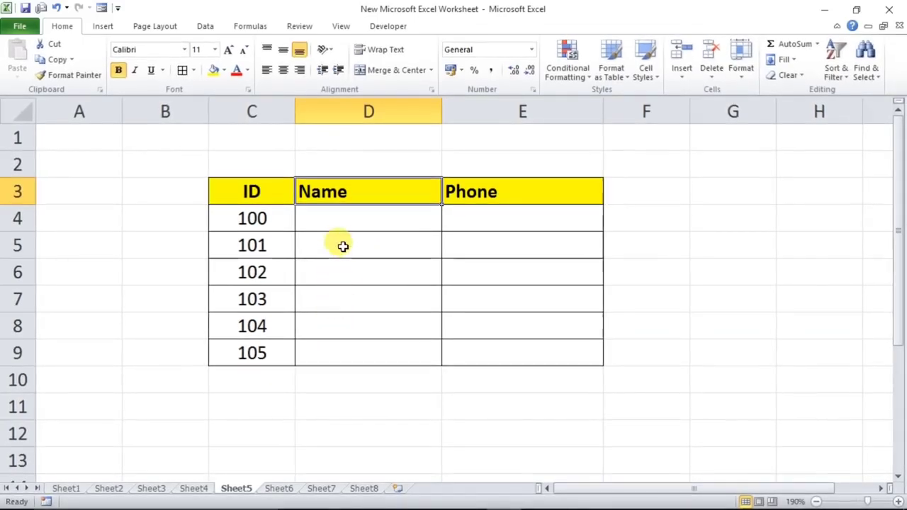
# Select several empty cells in the Name column of Sheet5 to read their input message
pyautogui.click(337, 220)
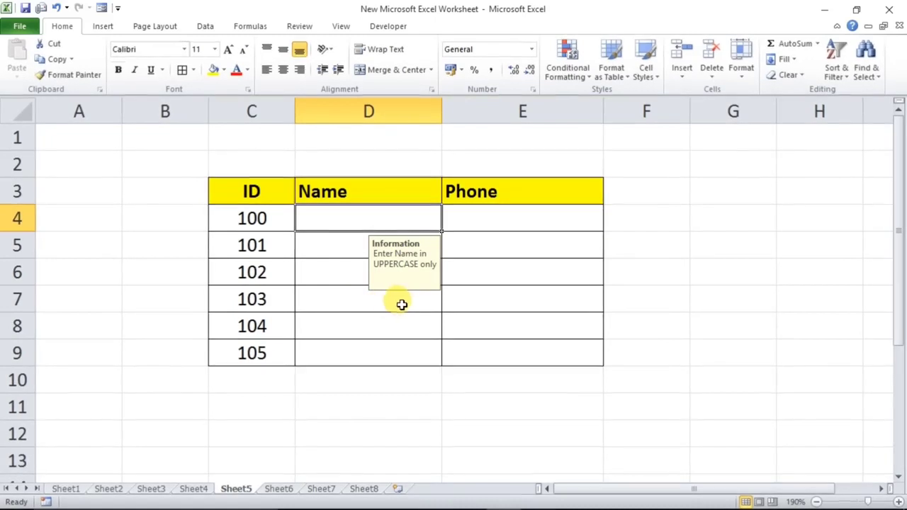
pyautogui.click(350, 312)
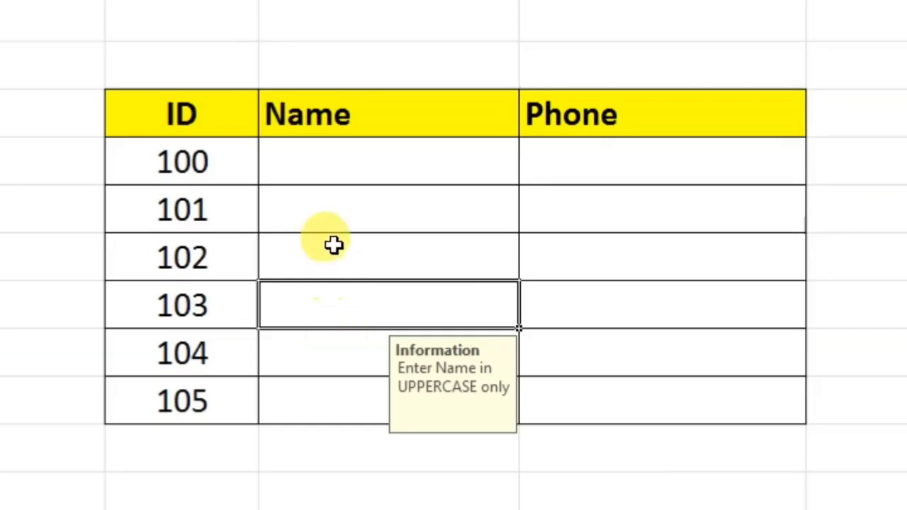
pyautogui.click(336, 270)
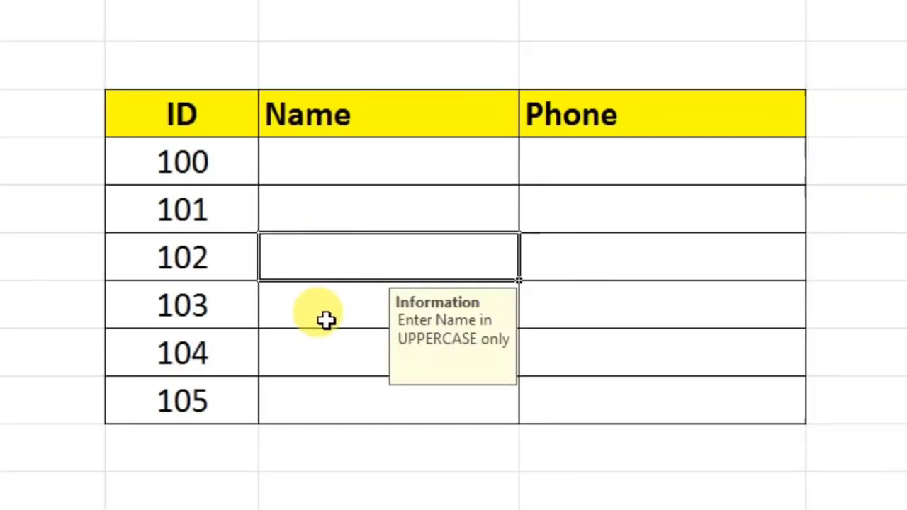
pyautogui.click(317, 213)
pyautogui.click(326, 260)
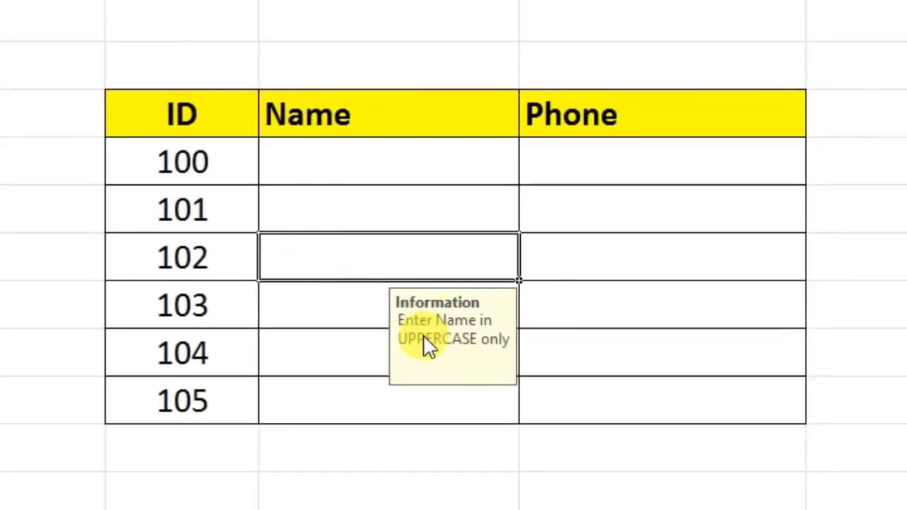
# Add a data validation input message to Phone cells E4:E9 with the title Info and the text "fghngfjgfy jyg"
pyautogui.moveTo(598, 148); pyautogui.dragTo(600, 376)
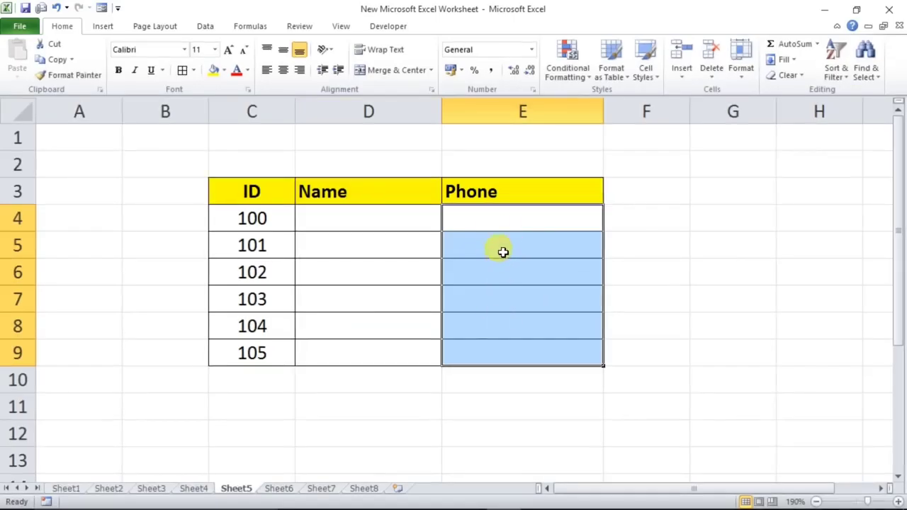
pyautogui.click(205, 27)
pyautogui.click(556, 71)
pyautogui.click(319, 176)
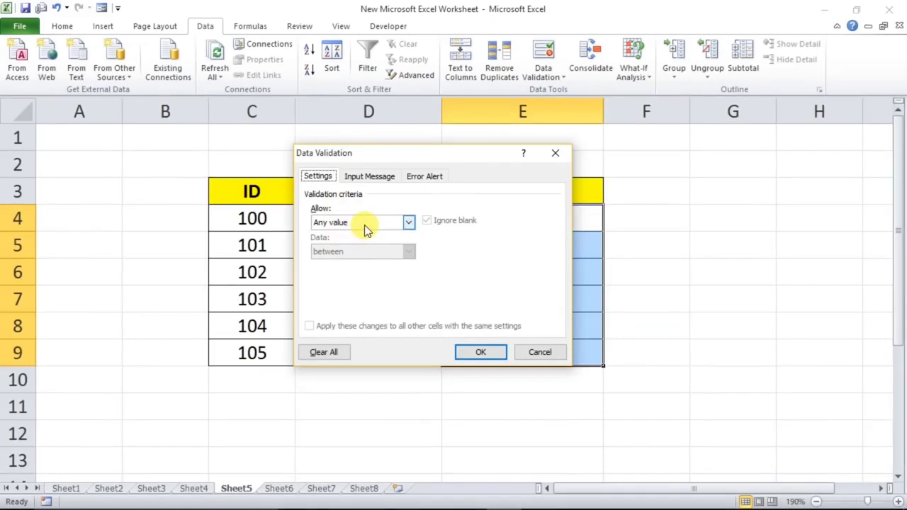
pyautogui.click(372, 178)
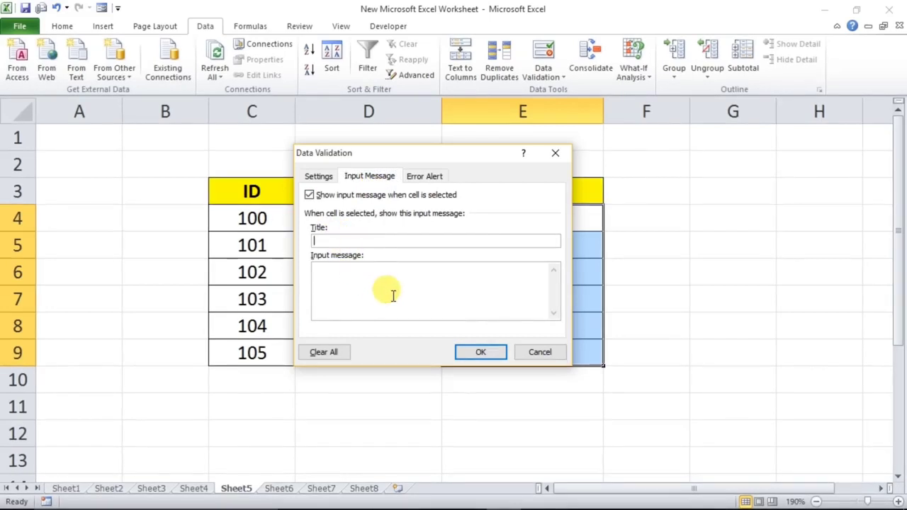
pyautogui.write('Info')
pyautogui.click(392, 295)
pyautogui.write('fghngfjgfy jyg')
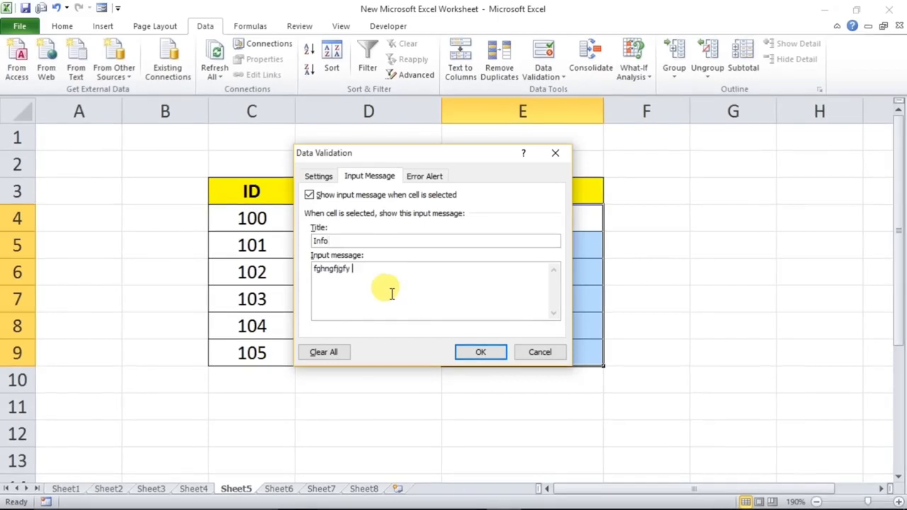
pyautogui.click(480, 352)
# Select different cells in the Phone column to check the input message they display
pyautogui.click(698, 348)
pyautogui.click(486, 269)
pyautogui.click(496, 342)
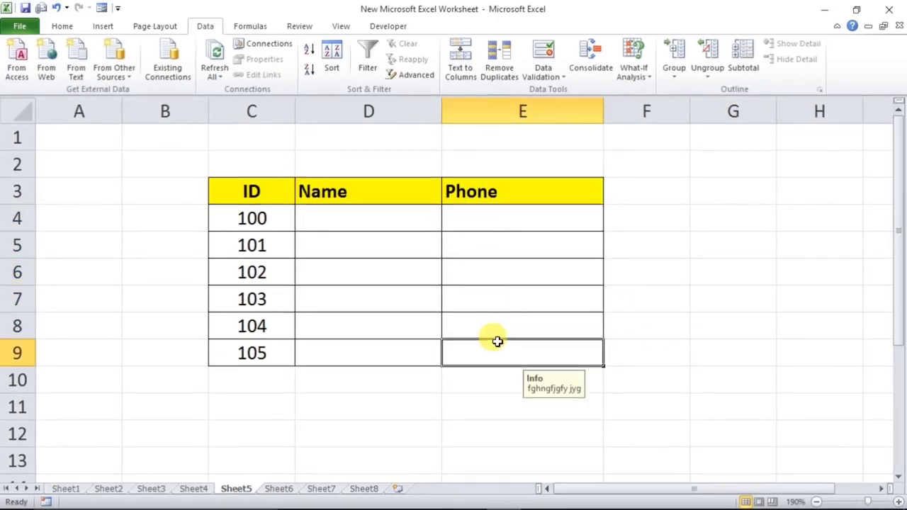
pyautogui.click(498, 280)
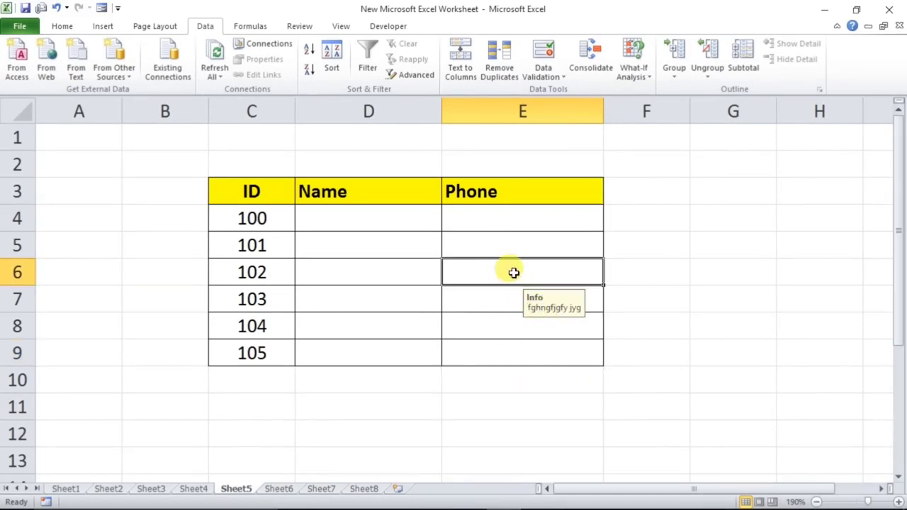
pyautogui.click(489, 243)
# Clear all data validation settings, including the input message, from Phone cells E4:E9 and check individual cells
pyautogui.moveTo(478, 215); pyautogui.dragTo(478, 348)
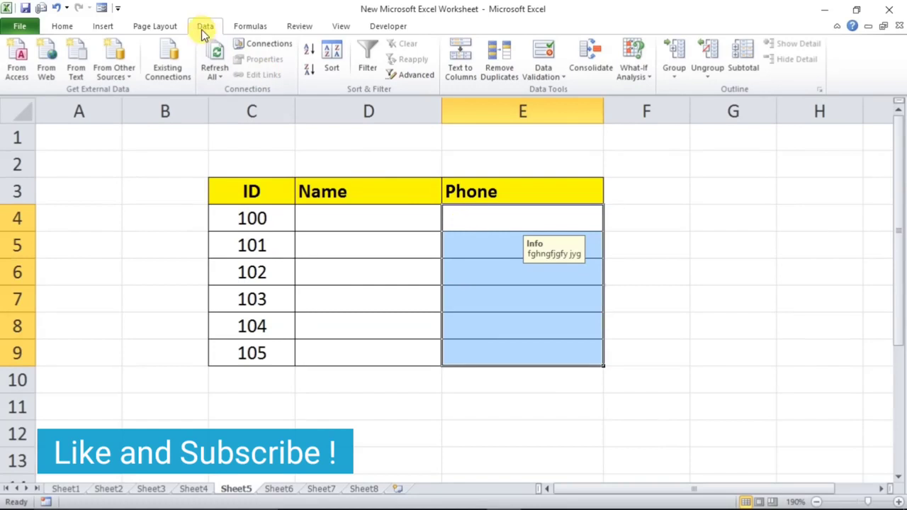
pyautogui.click(538, 68)
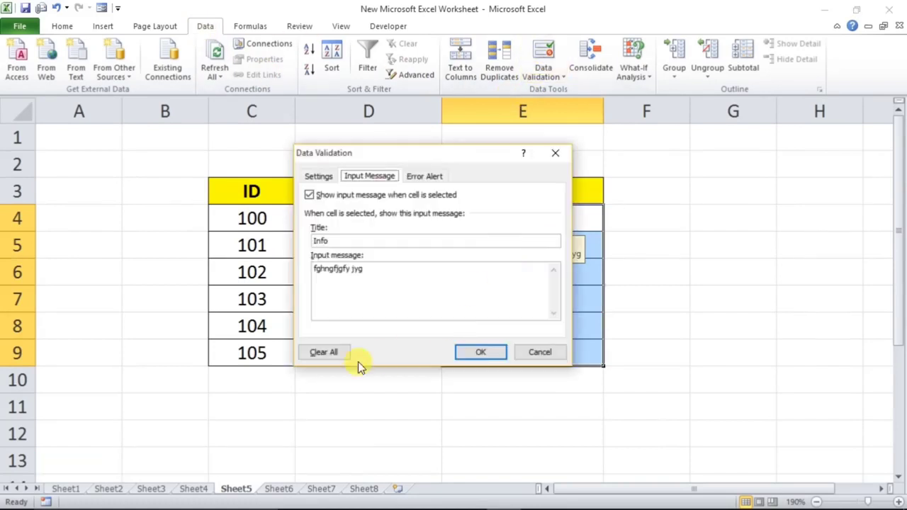
pyautogui.click(328, 353)
pyautogui.click(469, 352)
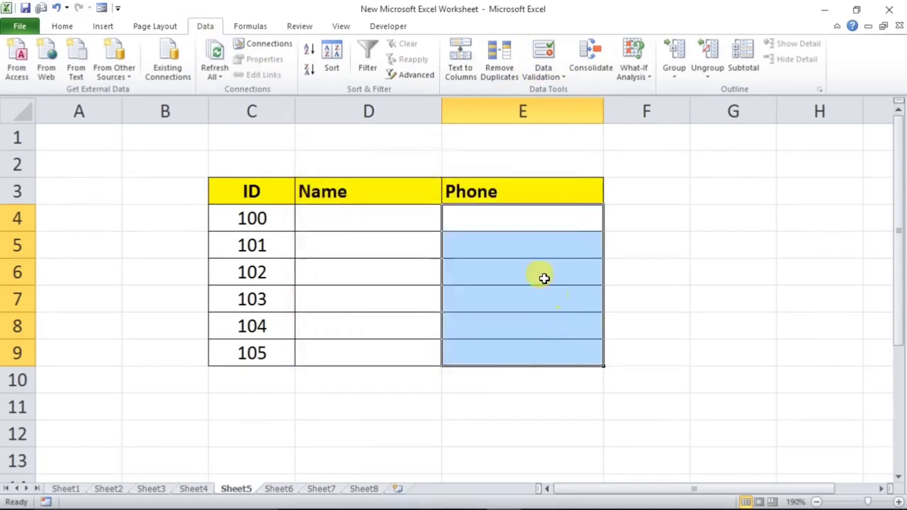
pyautogui.click(542, 270)
pyautogui.click(519, 244)
pyautogui.click(504, 299)
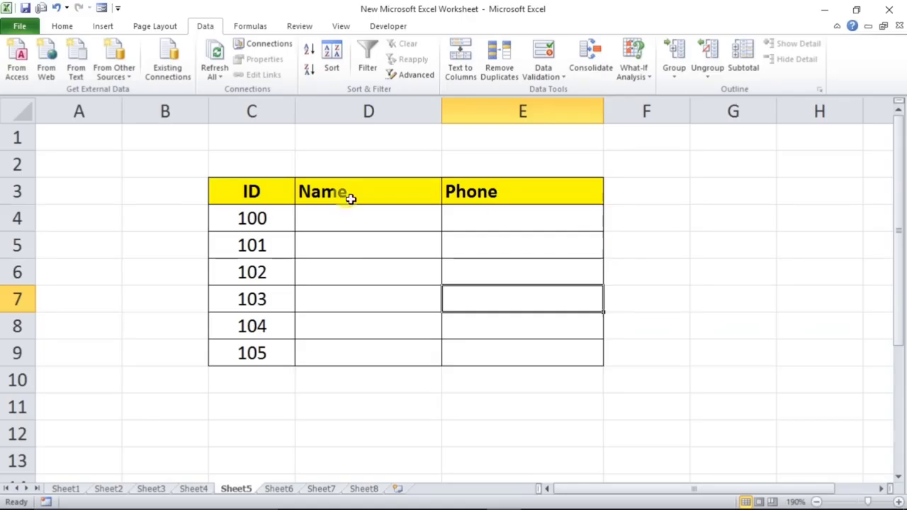
pyautogui.moveTo(241, 161); pyautogui.dragTo(549, 163)
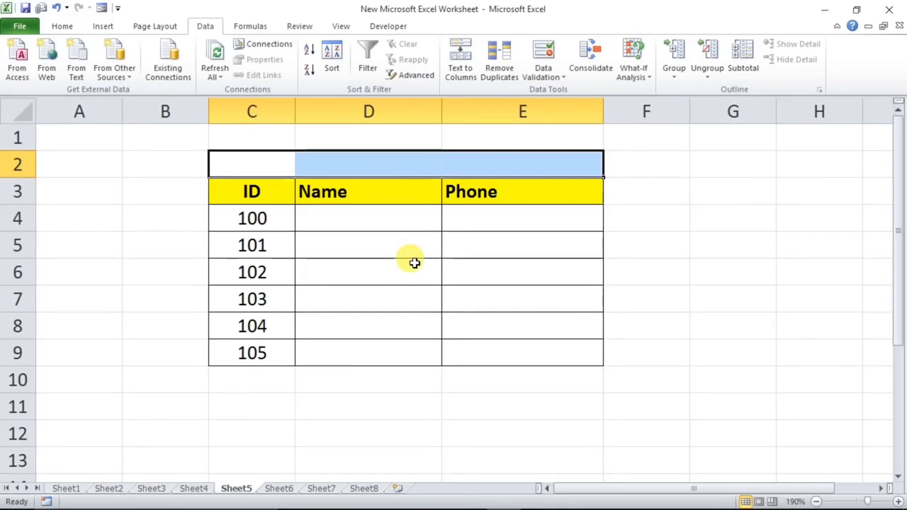
pyautogui.click(401, 323)
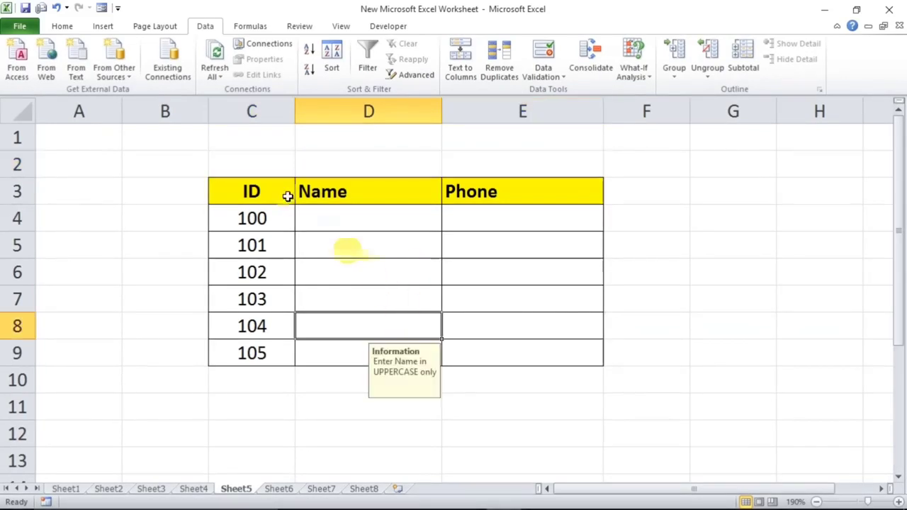
pyautogui.click(330, 156)
pyautogui.click(462, 163)
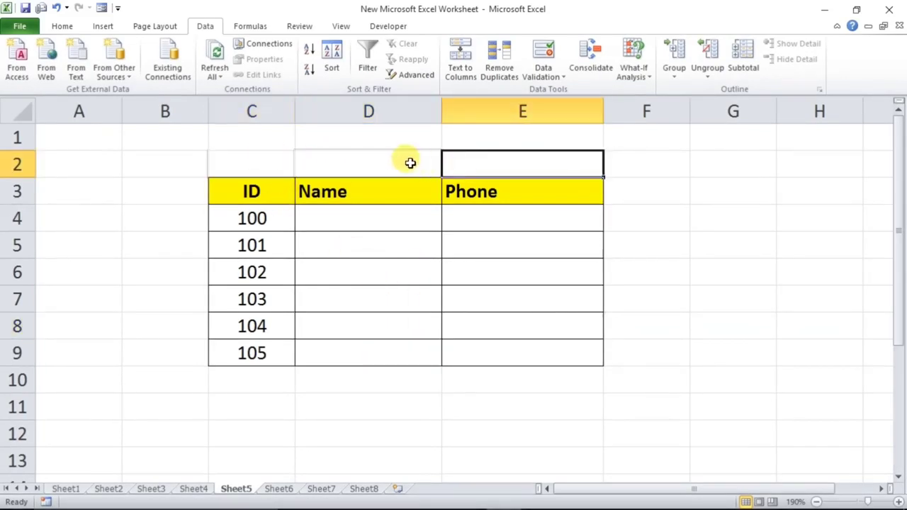
pyautogui.moveTo(253, 164); pyautogui.dragTo(500, 168)
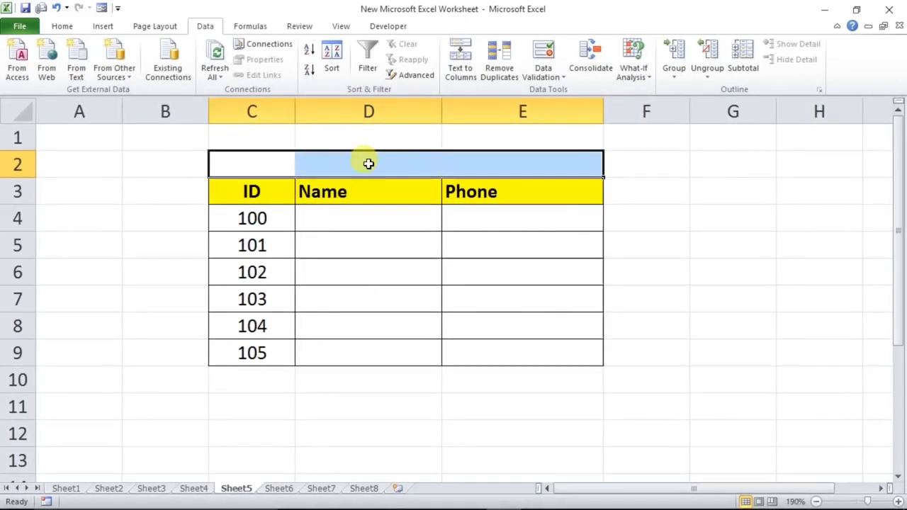
# Enter the heading text SR in cell C2 above the table
pyautogui.click(276, 164)
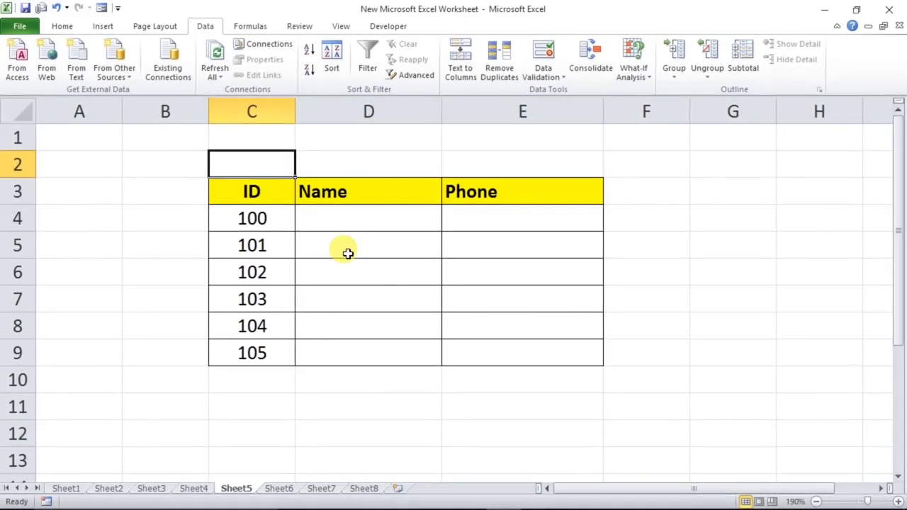
pyautogui.write('SR')
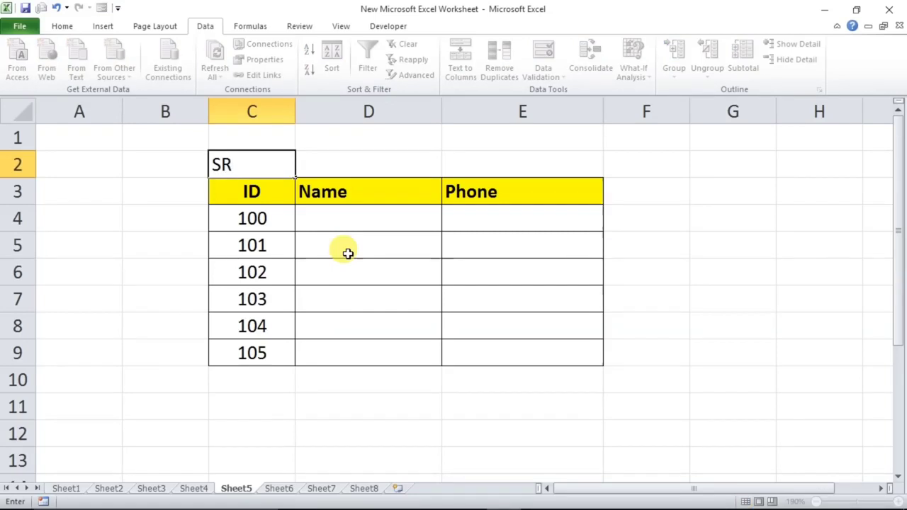
pyautogui.click(348, 253)
# Set the horizontal alignment of C2:E2 to Center Across Selection, leaving the cells unmerged
pyautogui.moveTo(262, 162); pyautogui.dragTo(517, 160)
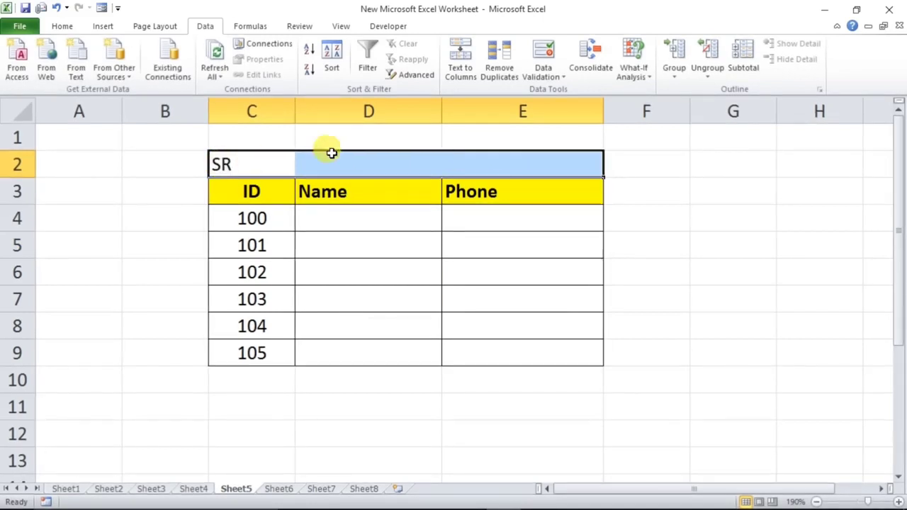
pyautogui.rightClick(402, 172)
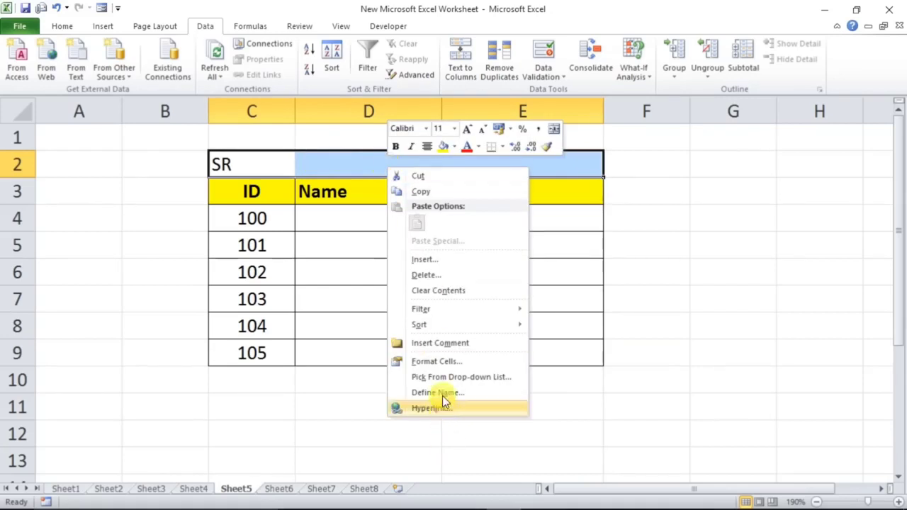
pyautogui.click(438, 360)
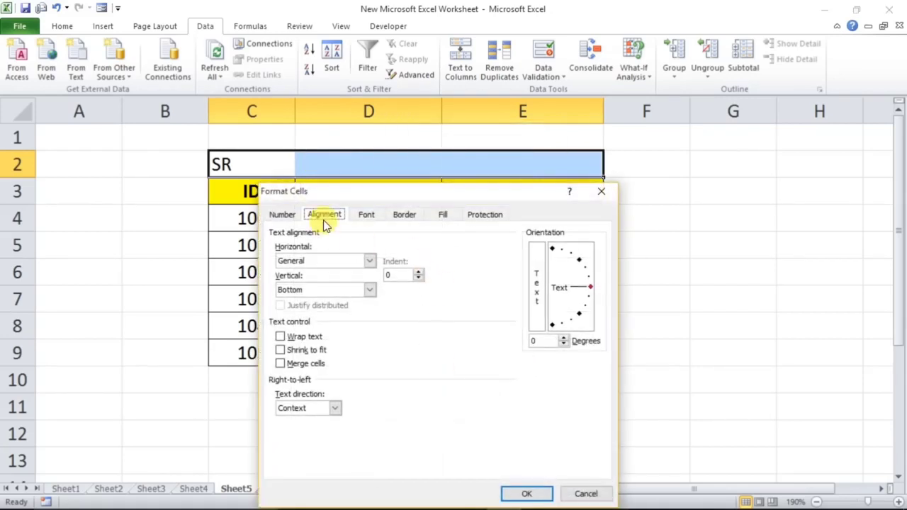
pyautogui.moveTo(344, 192); pyautogui.dragTo(412, 150)
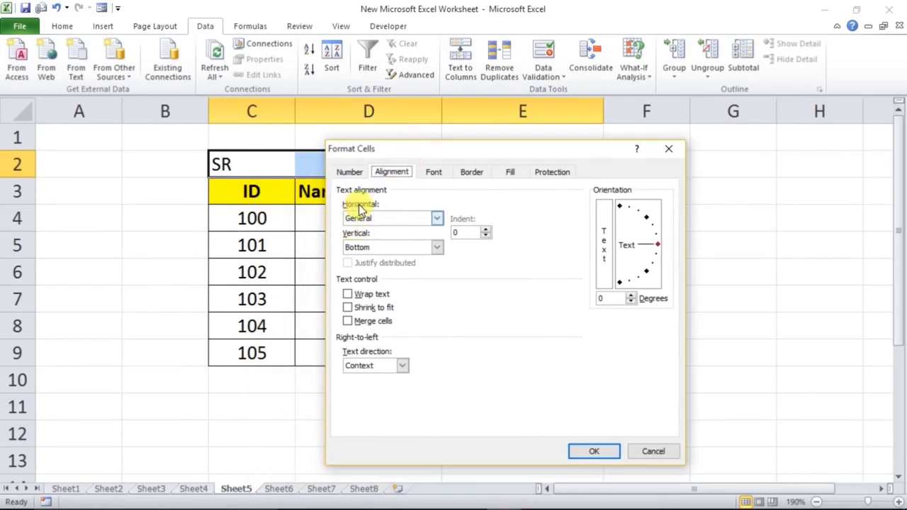
pyautogui.click(438, 219)
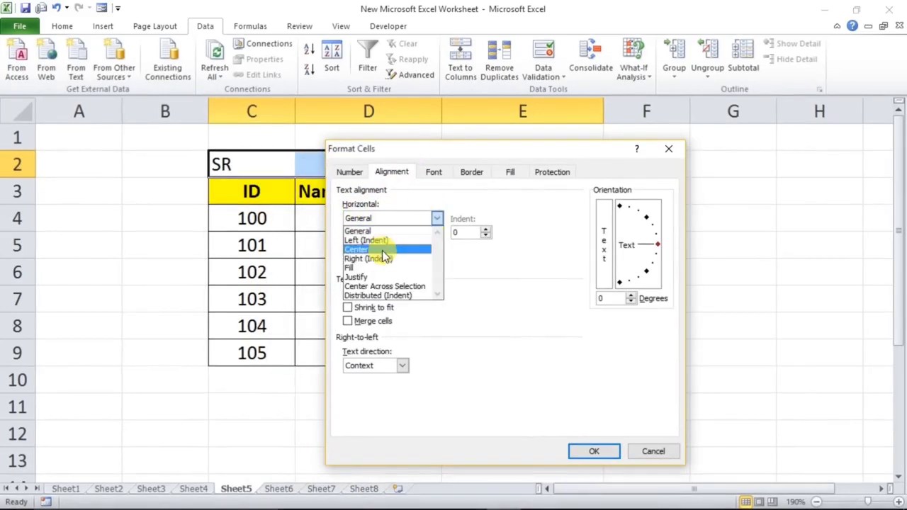
pyautogui.click(374, 286)
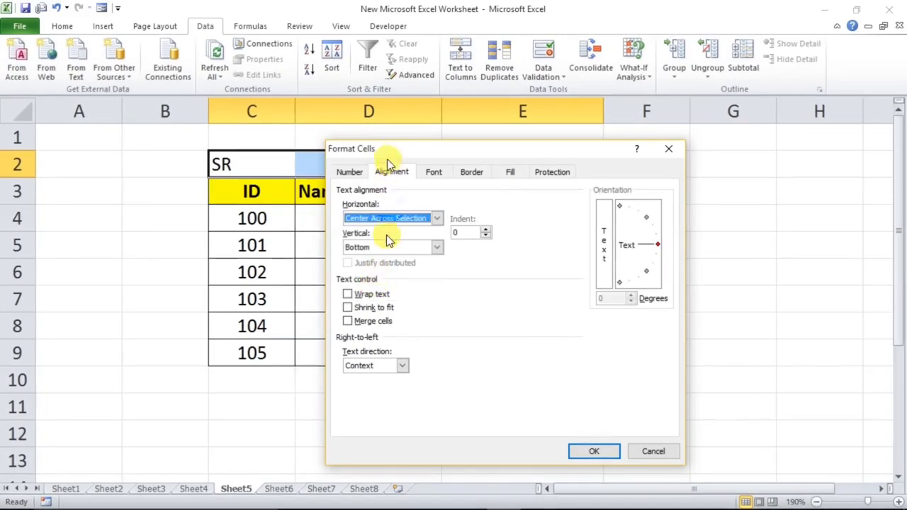
pyautogui.moveTo(392, 148); pyautogui.dragTo(420, 231)
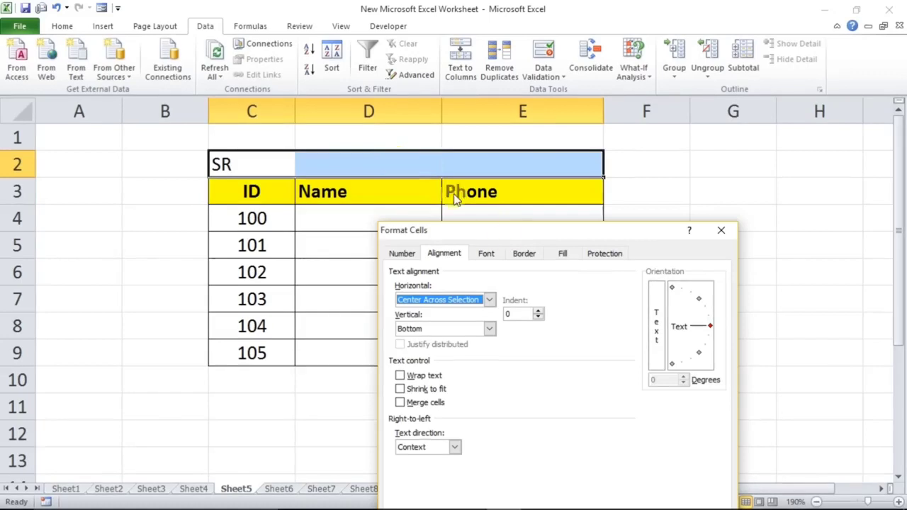
pyautogui.moveTo(512, 230); pyautogui.dragTo(551, 118)
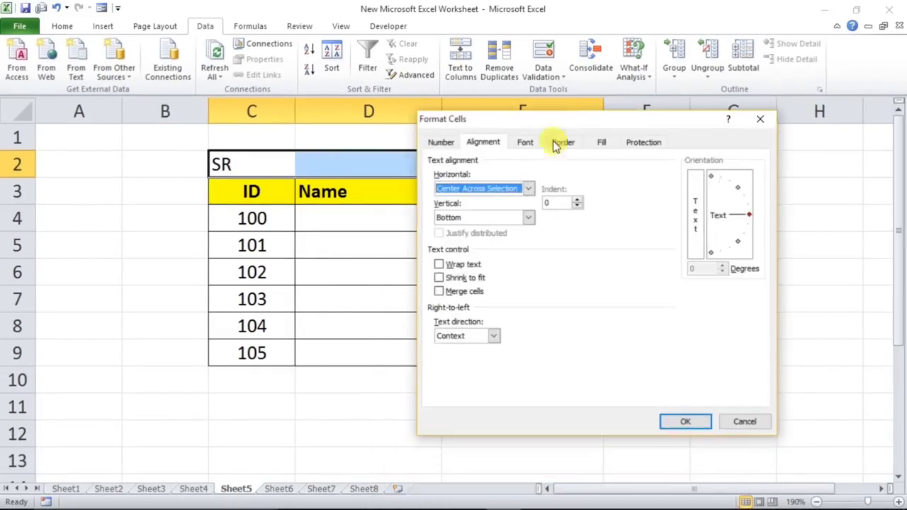
pyautogui.click(681, 420)
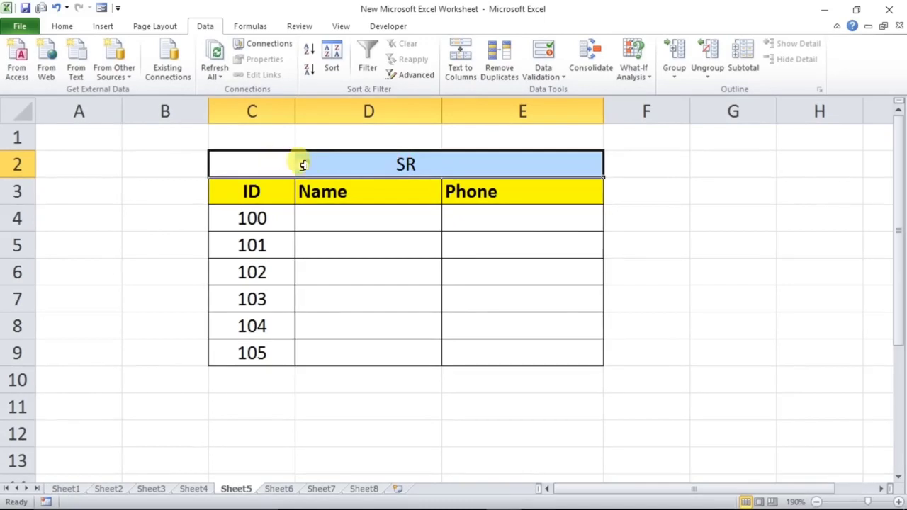
# Select cells C2, D2 and E2 one at a time to check whether they are still separate
pyautogui.click(266, 167)
pyautogui.click(353, 162)
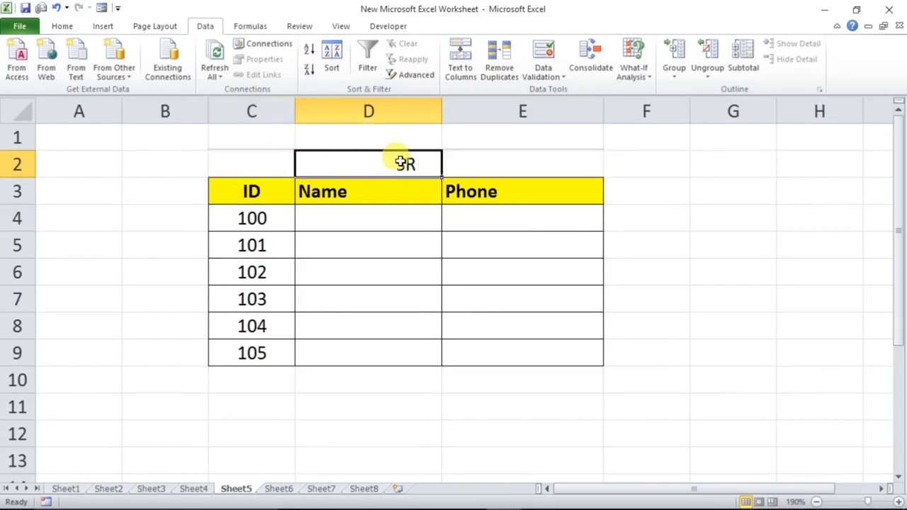
pyautogui.click(493, 165)
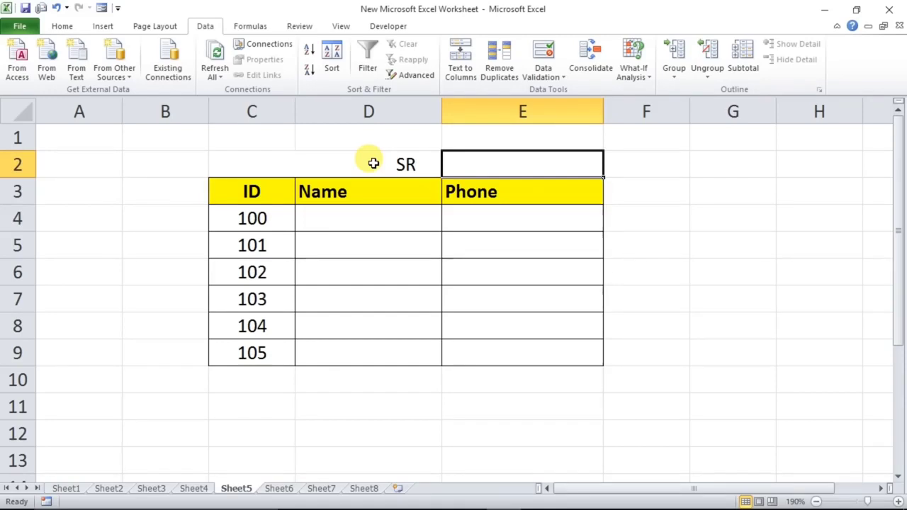
pyautogui.moveTo(250, 144); pyautogui.dragTo(248, 325)
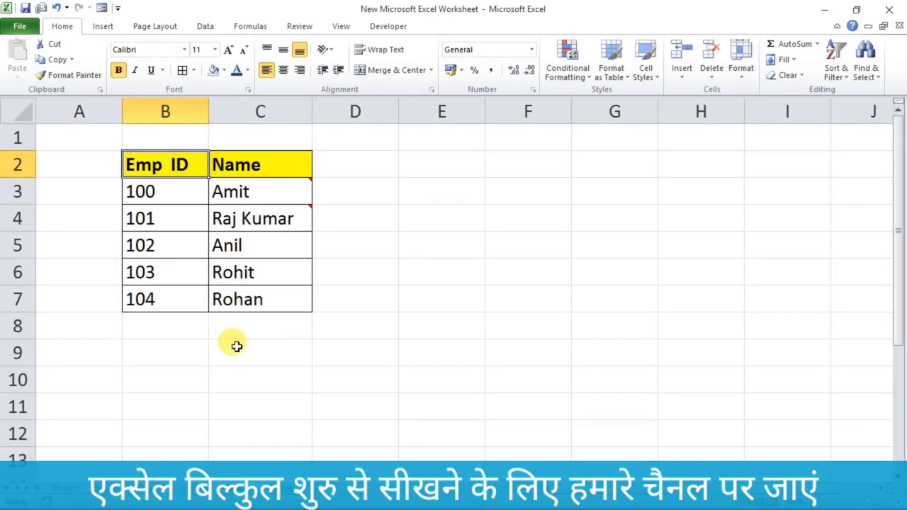
# View the picture comments attached to Name cells C3 and C4 and check the empty cells beside them in column D
pyautogui.moveTo(249, 190)
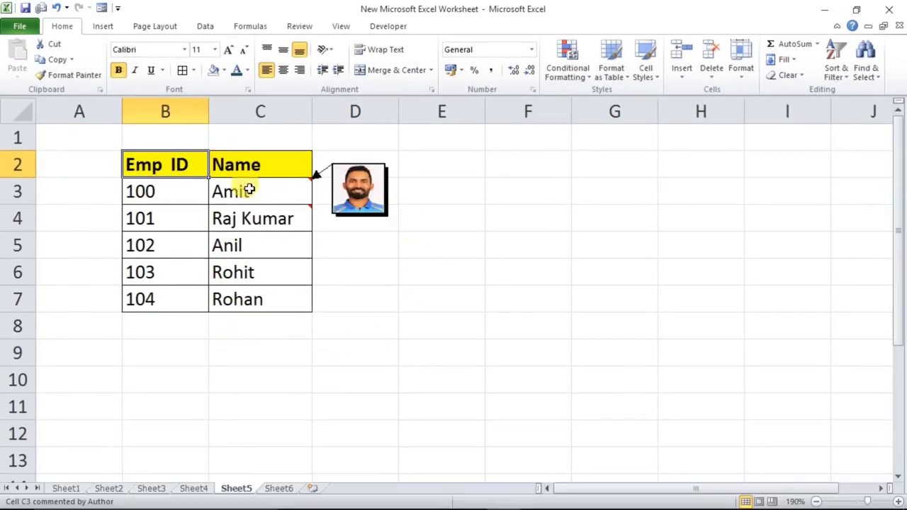
pyautogui.moveTo(258, 216)
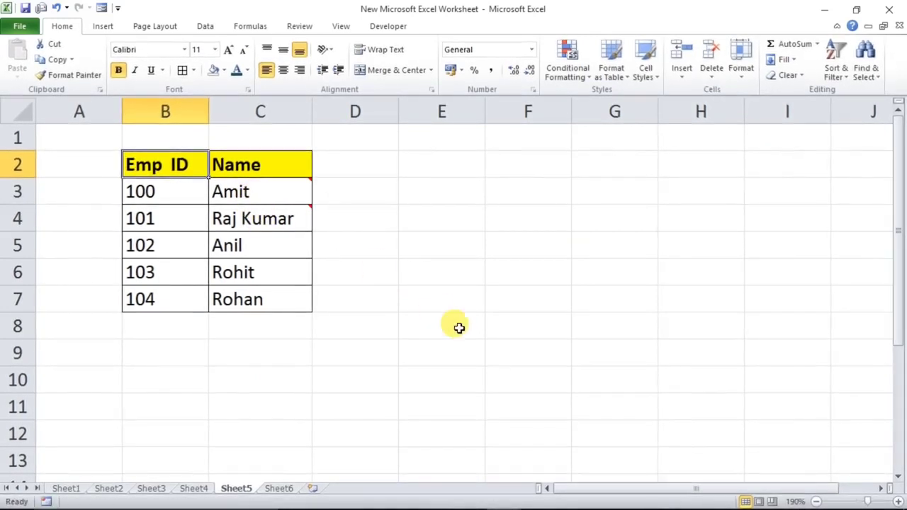
pyautogui.moveTo(300, 221)
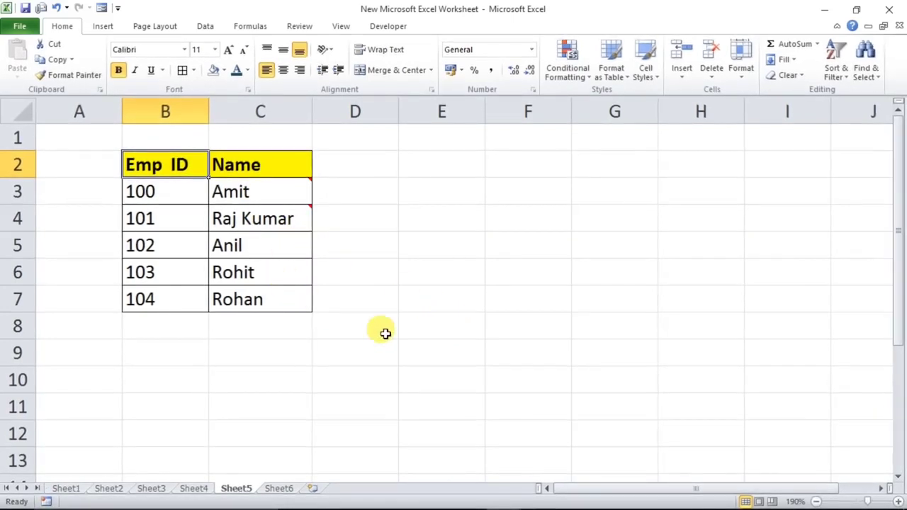
pyautogui.moveTo(250, 198)
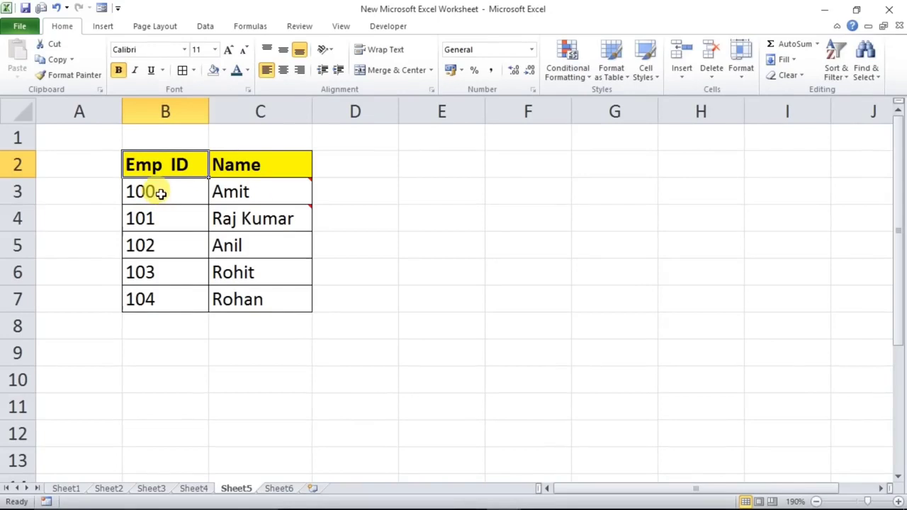
pyautogui.click(348, 193)
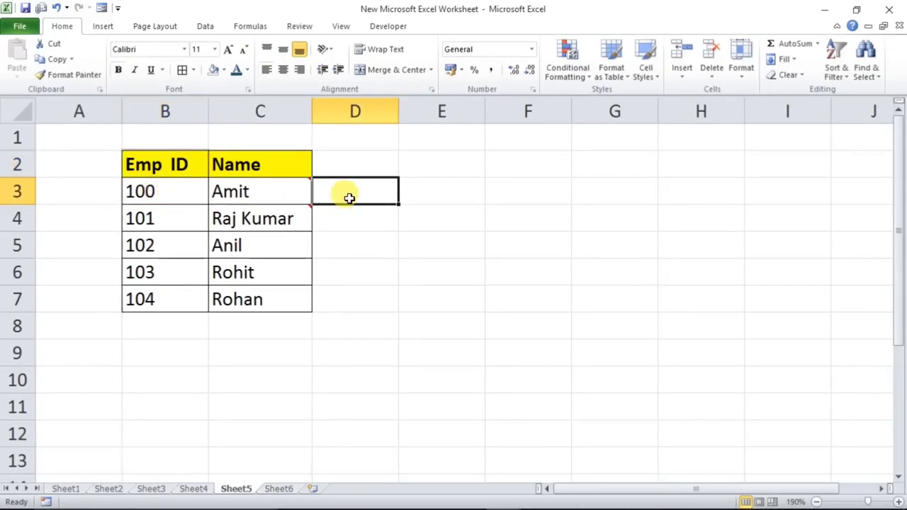
pyautogui.click(347, 214)
pyautogui.click(348, 241)
pyautogui.click(349, 219)
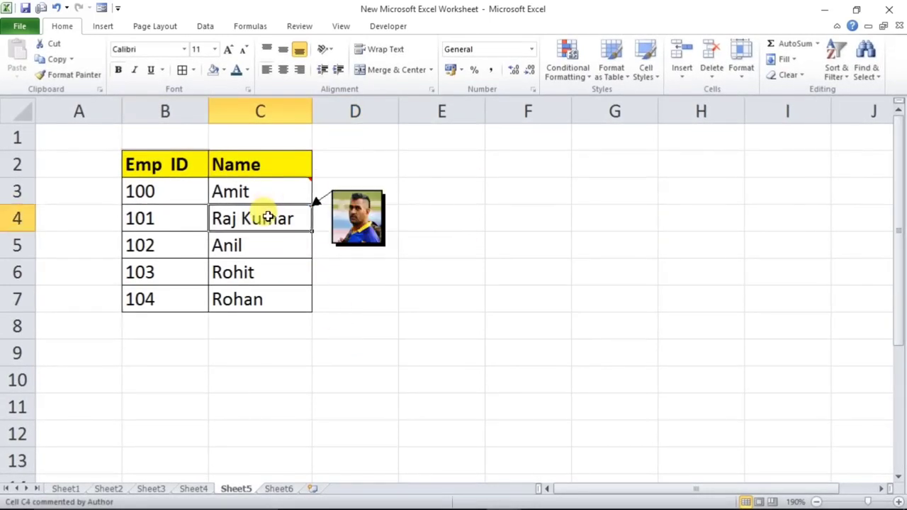
pyautogui.click(442, 316)
# Insert a new comment on Name cell C5 and delete the default author name from its text
pyautogui.click(255, 250)
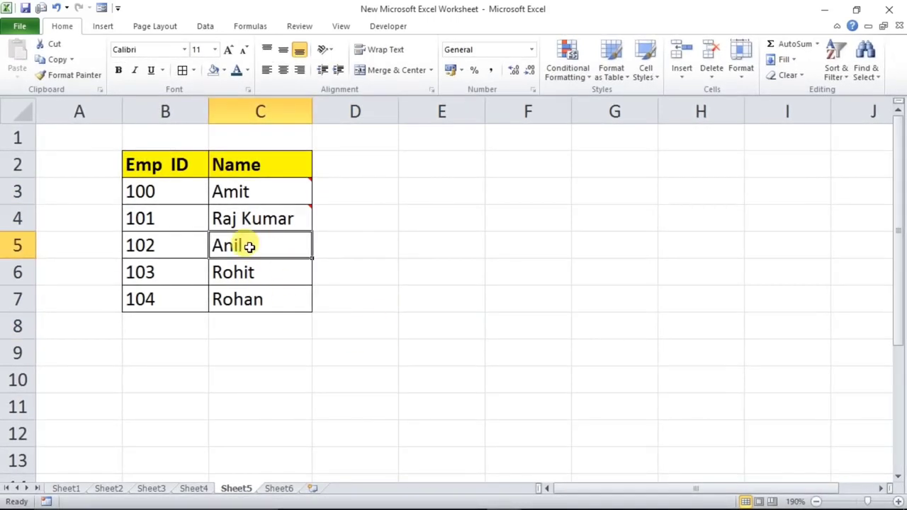
pyautogui.click(305, 25)
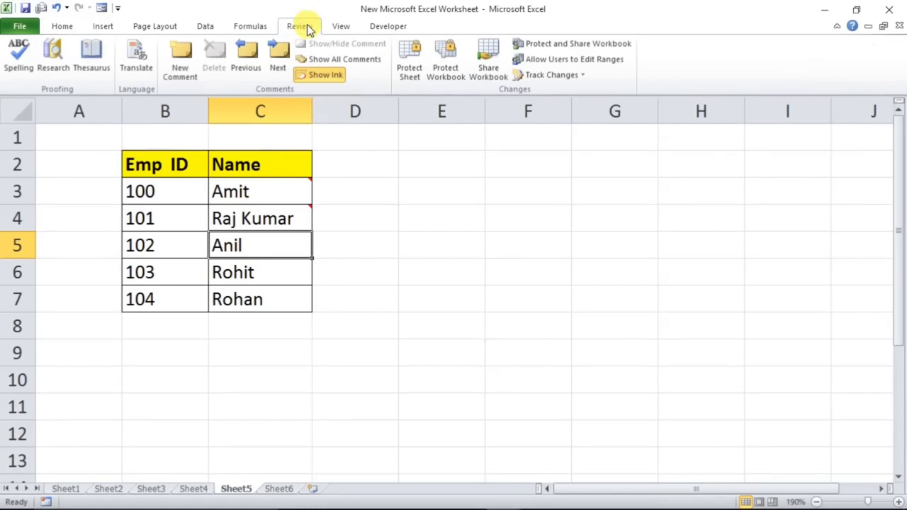
pyautogui.click(179, 62)
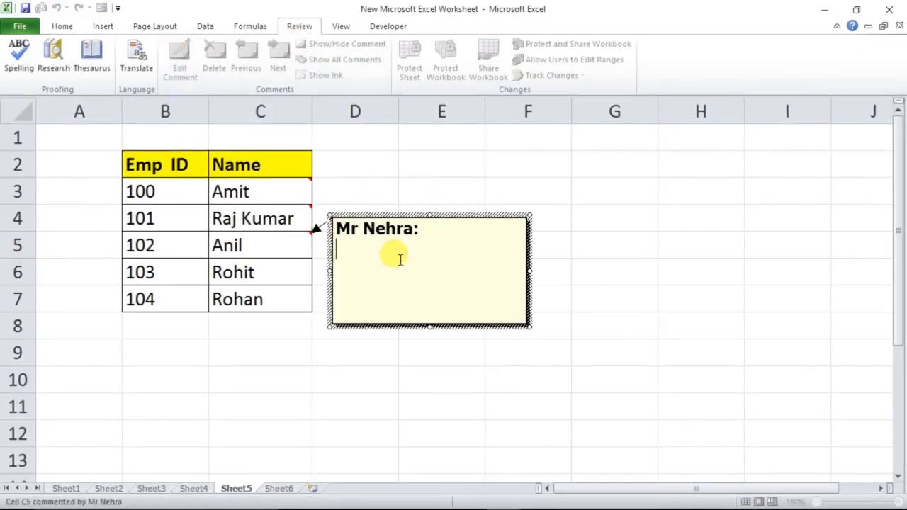
pyautogui.press('BackSpace')
pyautogui.press('BackSpace')
pyautogui.press('BackSpace')
pyautogui.press('BackSpace')
pyautogui.press('BackSpace')
pyautogui.press('BackSpace')
pyautogui.press('BackSpace')
pyautogui.press('BackSpace')
pyautogui.press('BackSpace')
pyautogui.press('BackSpace')
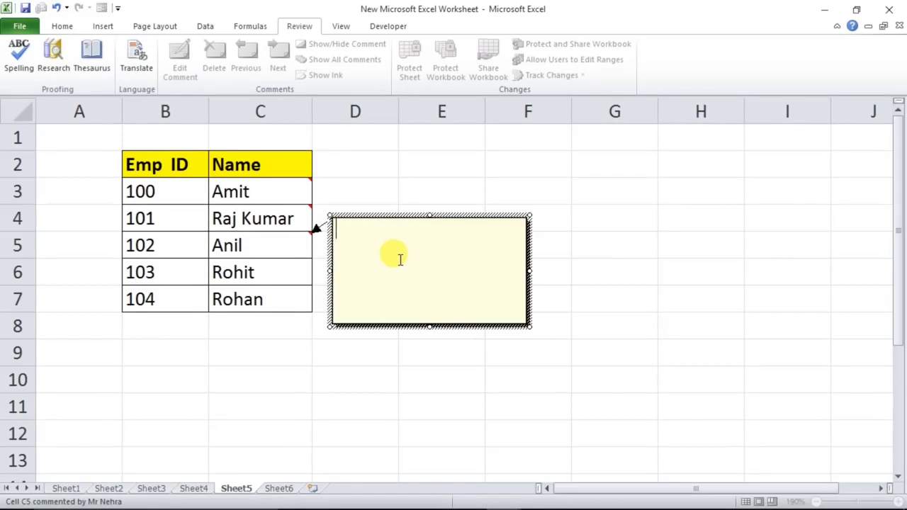
# Format the comment on C5 with a picture fill effect, using the image ms from the Emp Photo folder
pyautogui.click(353, 327)
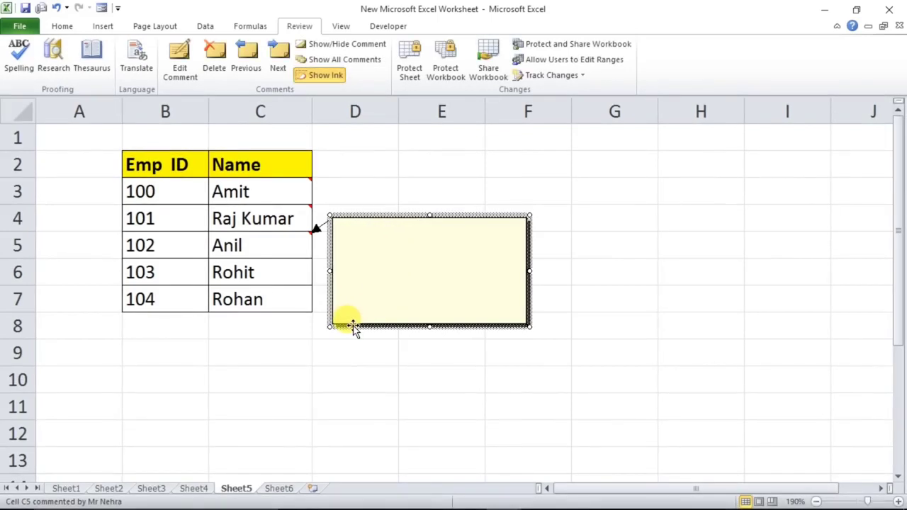
pyautogui.rightClick(352, 325)
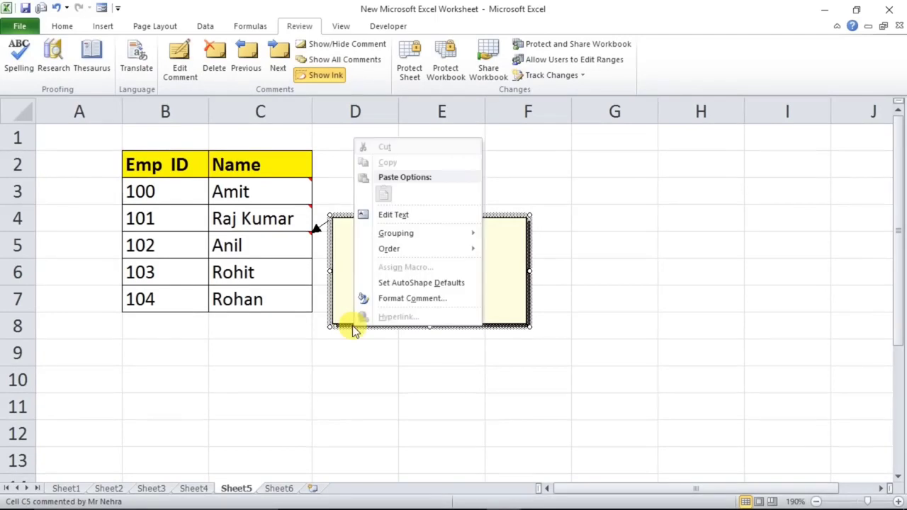
pyautogui.click(410, 298)
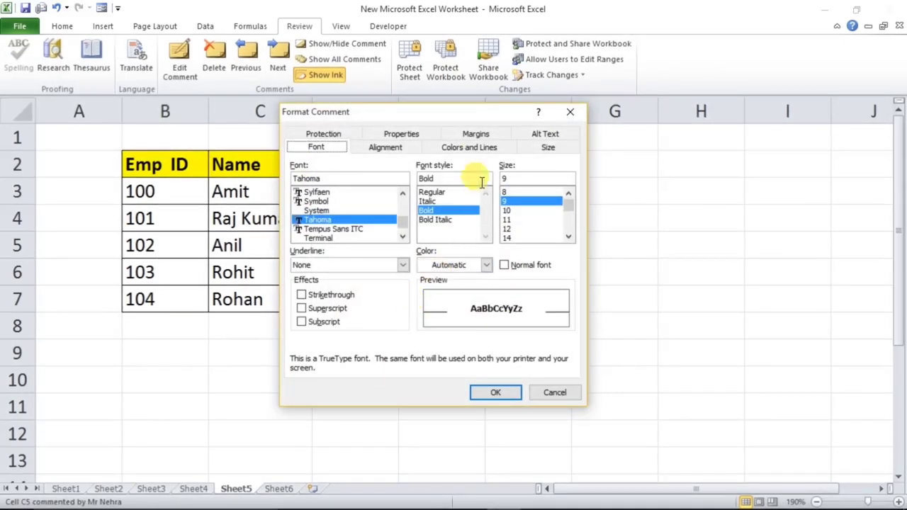
pyautogui.click(469, 150)
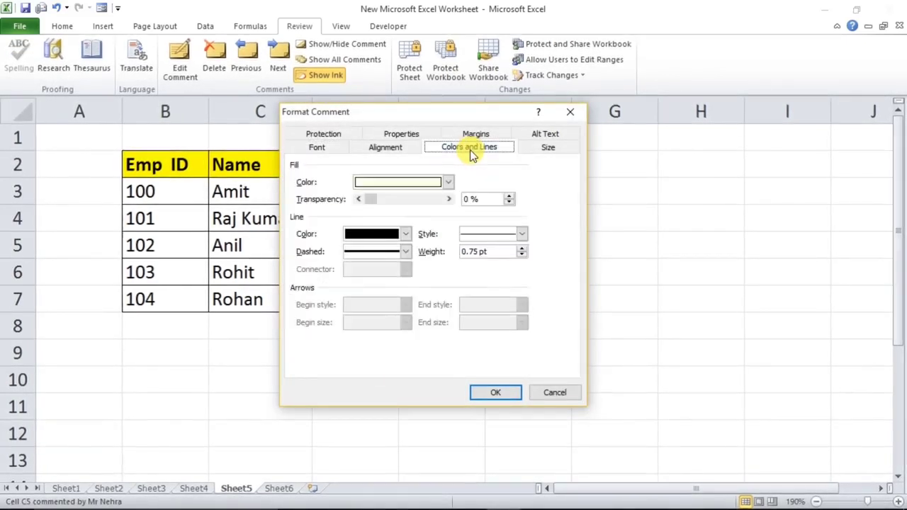
pyautogui.click(447, 182)
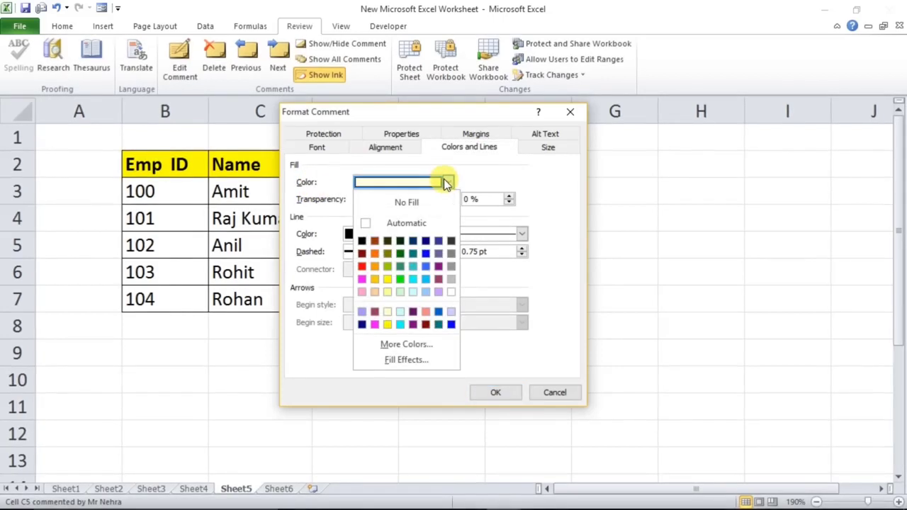
pyautogui.click(391, 360)
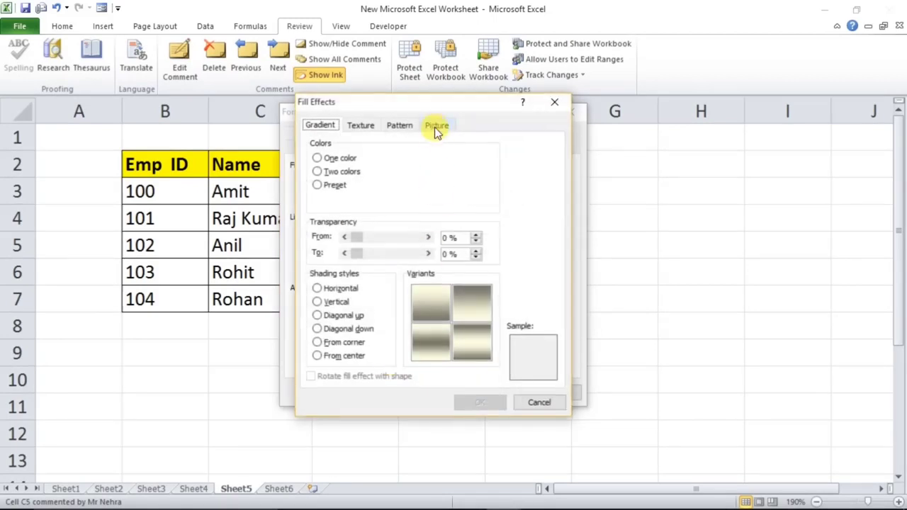
pyautogui.click(436, 128)
pyautogui.click(454, 297)
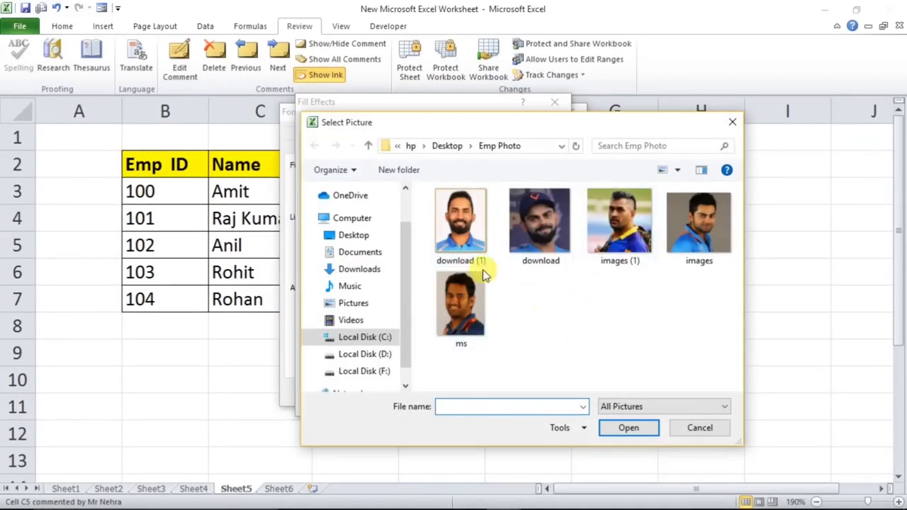
pyautogui.click(453, 301)
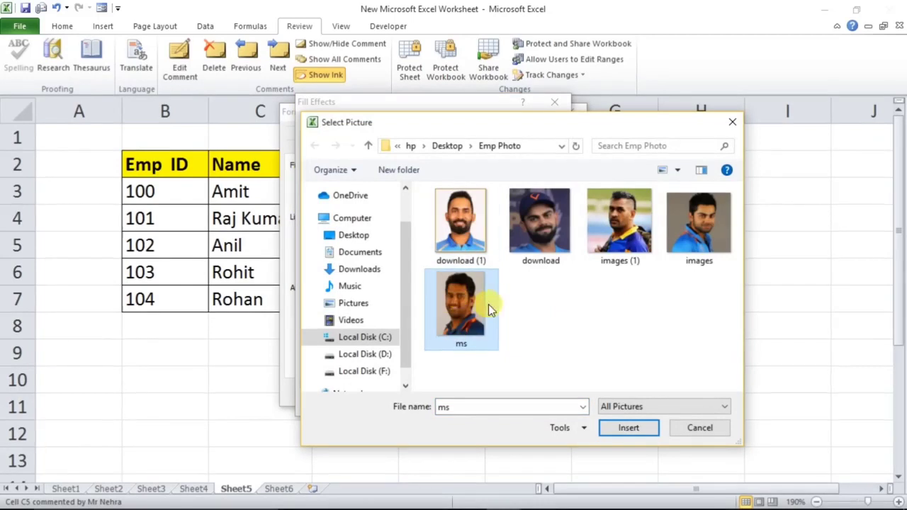
pyautogui.click(621, 429)
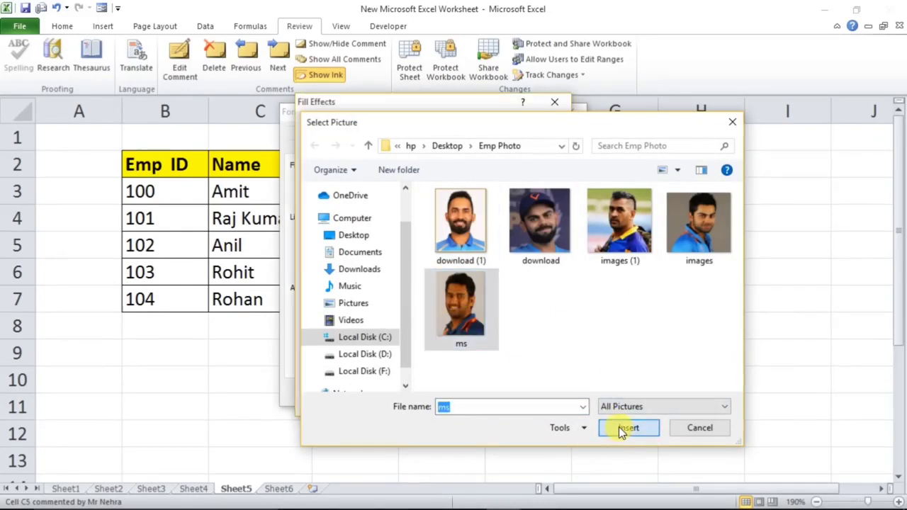
pyautogui.click(477, 402)
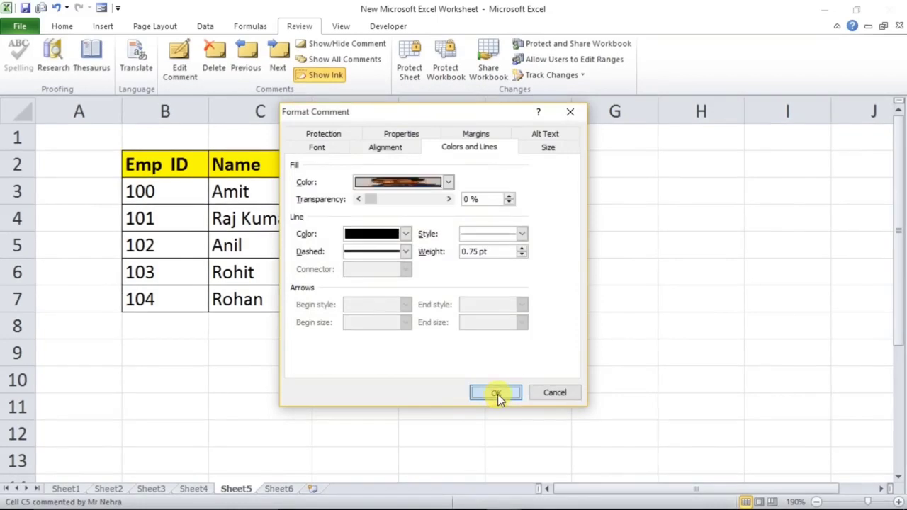
pyautogui.click(494, 392)
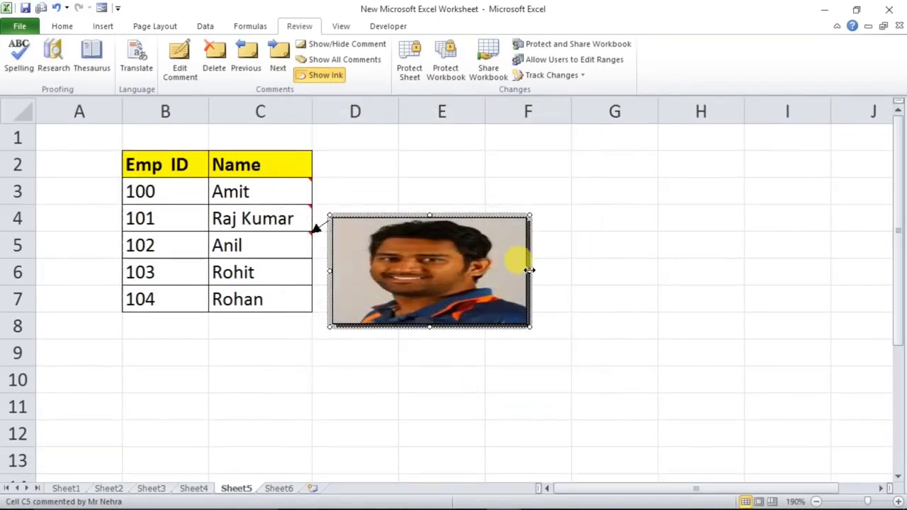
# Shrink the picture comment on C5 in width and height to a small thumbnail within column D
pyautogui.moveTo(529, 270); pyautogui.dragTo(384, 270)
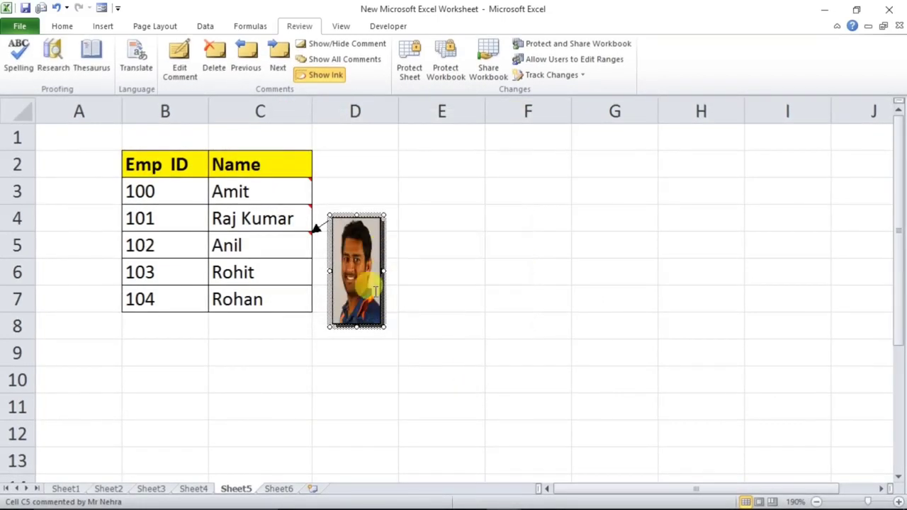
pyautogui.moveTo(354, 326); pyautogui.dragTo(347, 270)
pyautogui.click(524, 294)
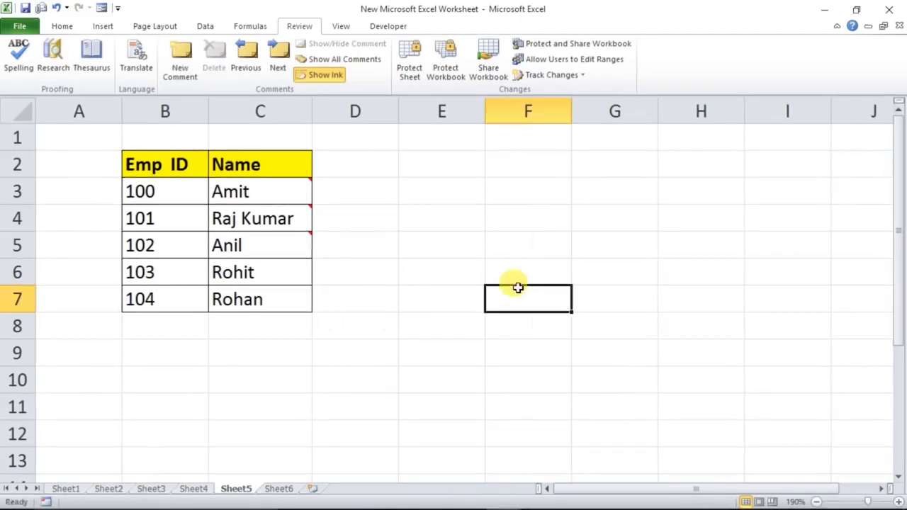
# Check the picture comments on Name cells C3, C4 and C5 one after another
pyautogui.moveTo(272, 190)
pyautogui.moveTo(263, 207)
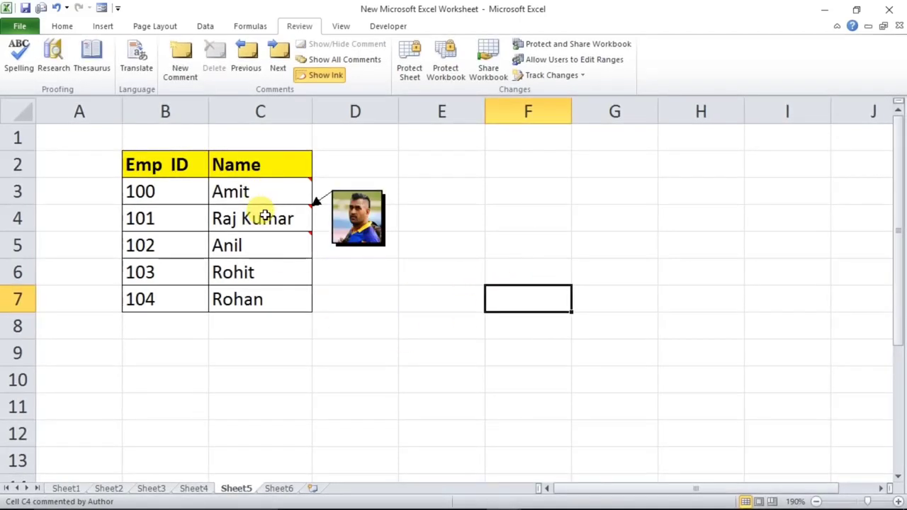
pyautogui.moveTo(264, 237)
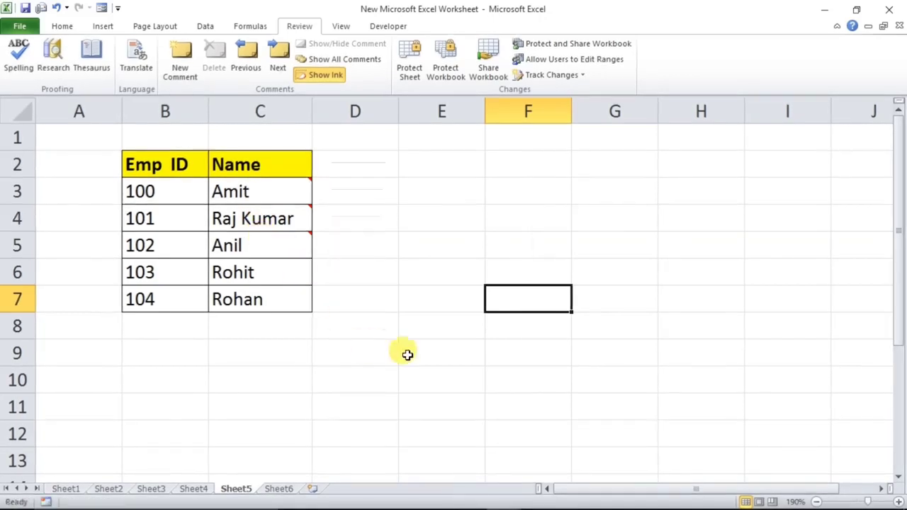
# With cell C5 selected, show all comments on the sheet at once and hide them again
pyautogui.click(308, 241)
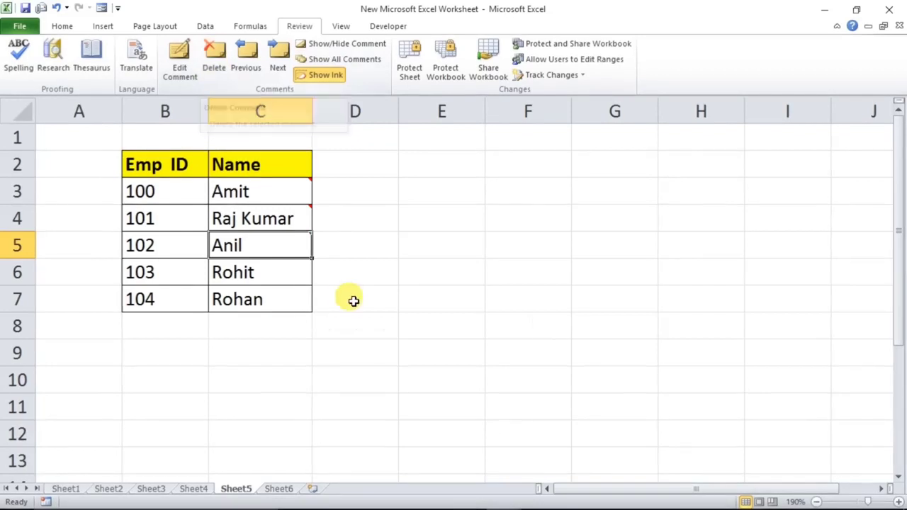
pyautogui.moveTo(302, 247)
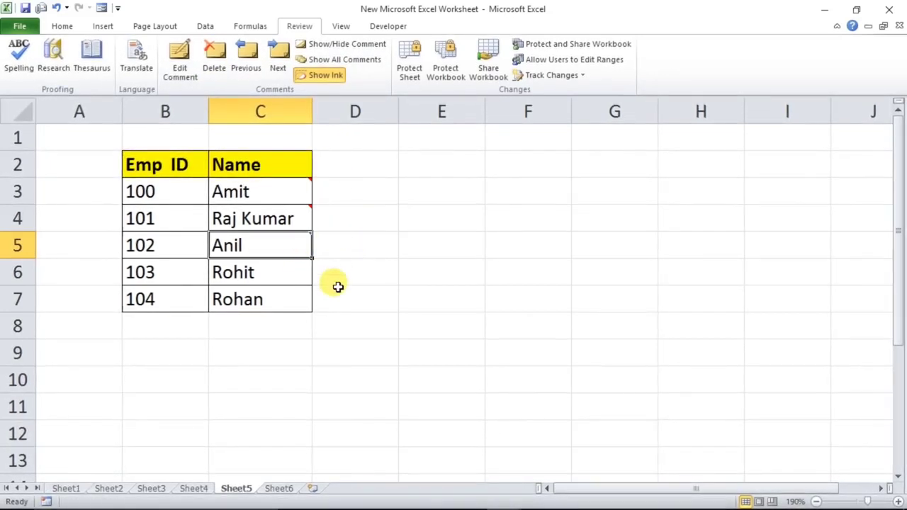
pyautogui.click(342, 59)
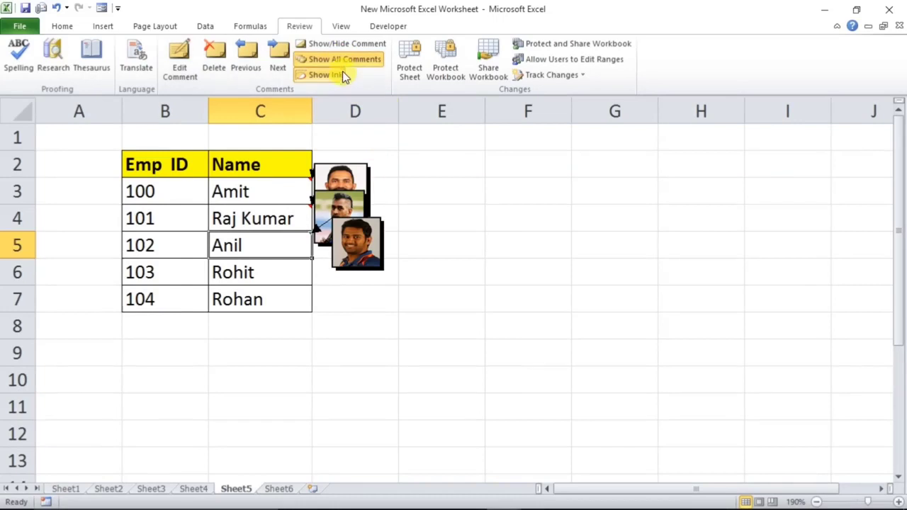
pyautogui.click(345, 58)
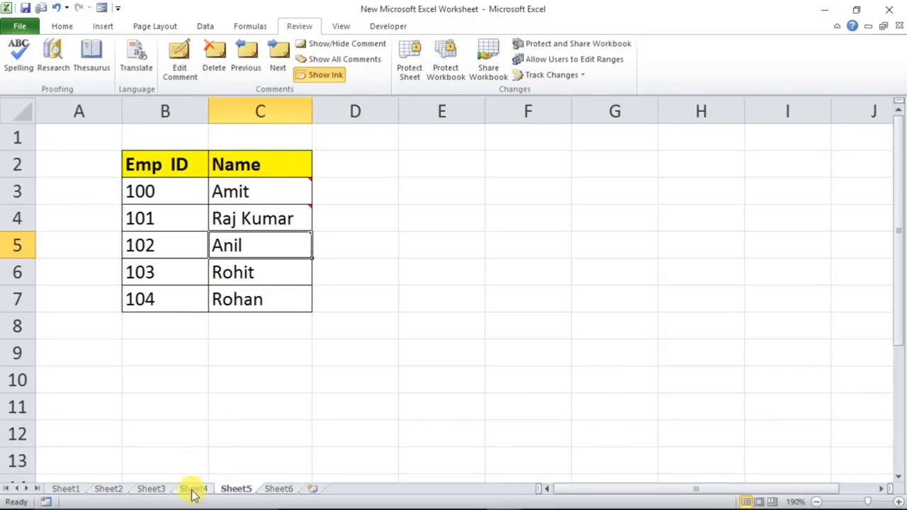
# Open Sheet4 and select the employee records in B4:F4 and B6:F6 in turn to examine them
pyautogui.click(193, 489)
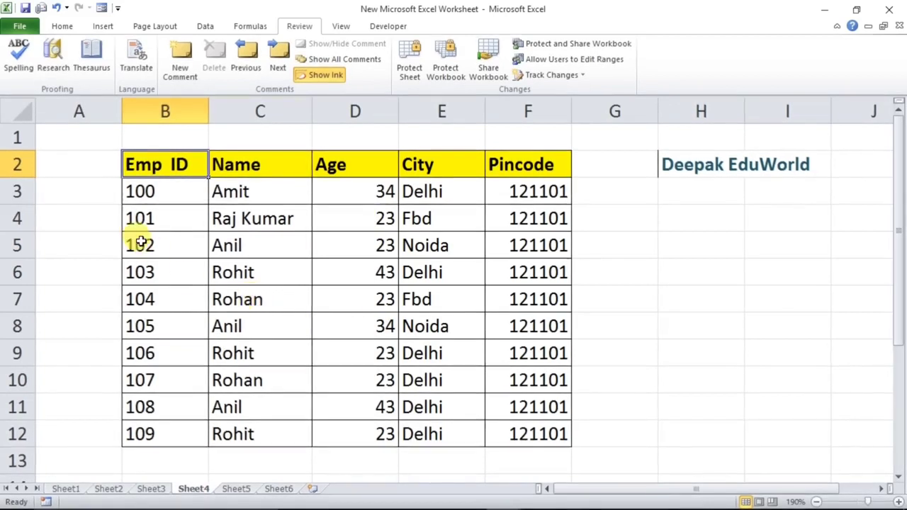
pyautogui.moveTo(154, 219); pyautogui.dragTo(488, 223)
pyautogui.moveTo(155, 284); pyautogui.dragTo(478, 274)
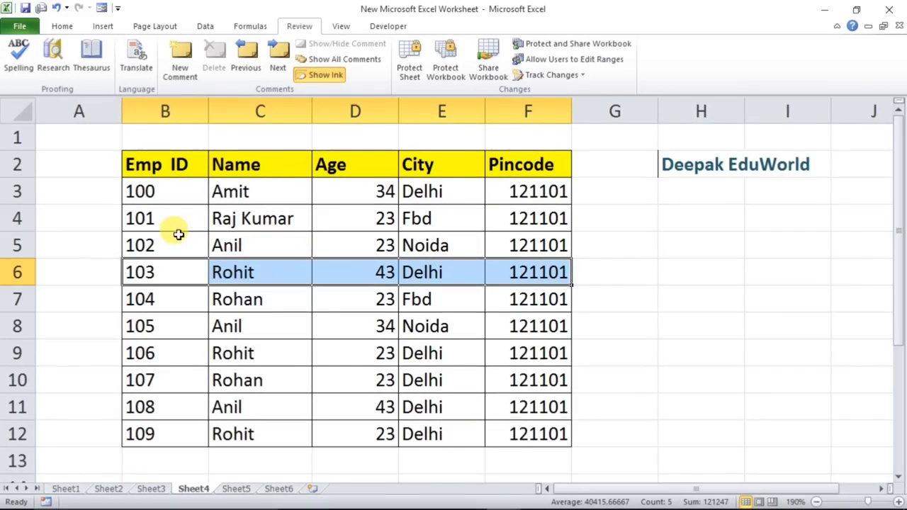
pyautogui.moveTo(144, 219); pyautogui.dragTo(512, 227)
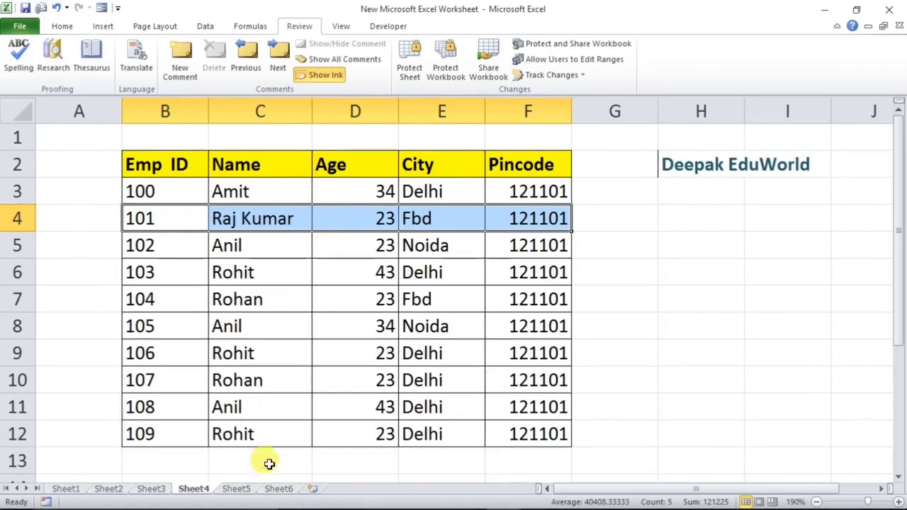
# Add a new worksheet after Sheet6, select record B6:F6 on Sheet4 and return to the new sheet
pyautogui.click(310, 490)
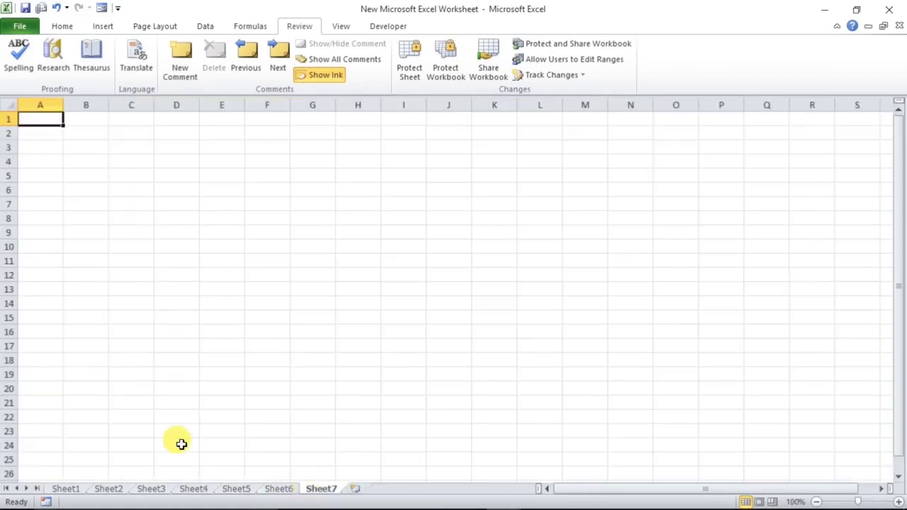
pyautogui.click(193, 488)
pyautogui.moveTo(157, 272); pyautogui.dragTo(518, 270)
pyautogui.click(321, 488)
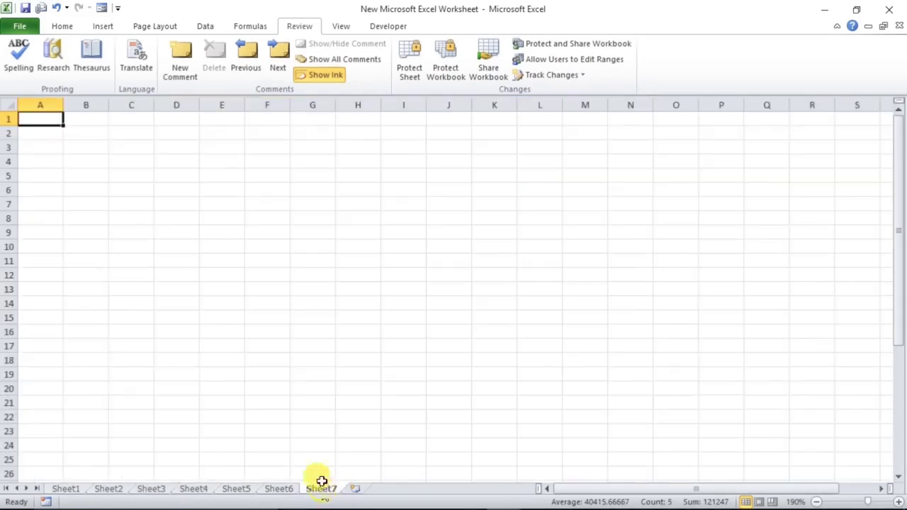
# Return to Sheet4 and show the Office Clipboard beside the employee list
pyautogui.click(183, 491)
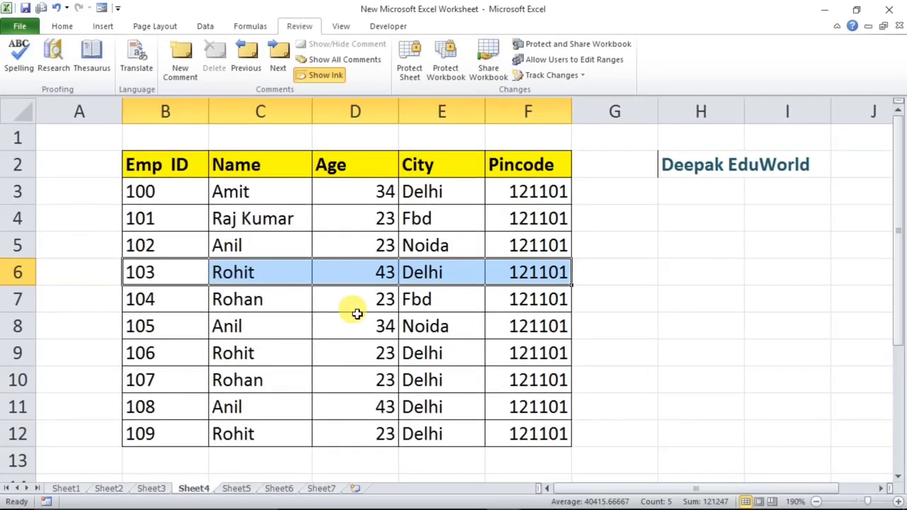
pyautogui.click(71, 27)
pyautogui.click(375, 307)
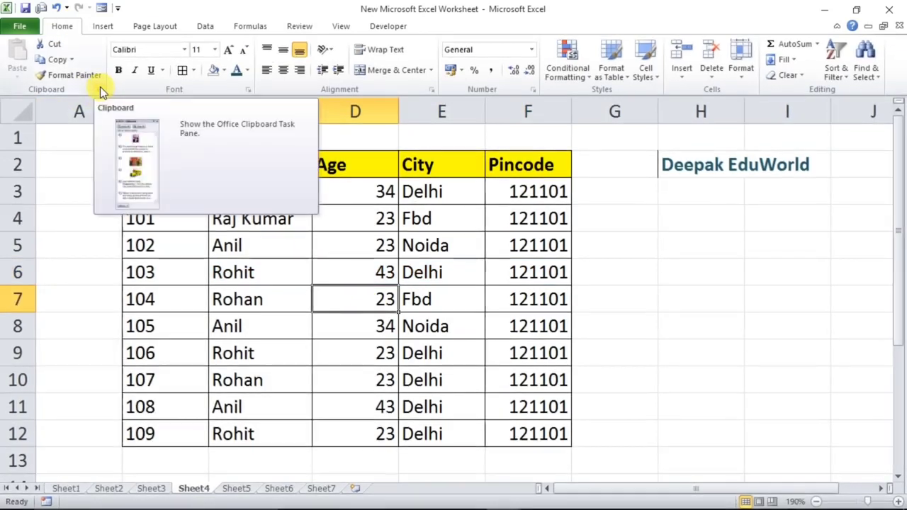
pyautogui.click(100, 88)
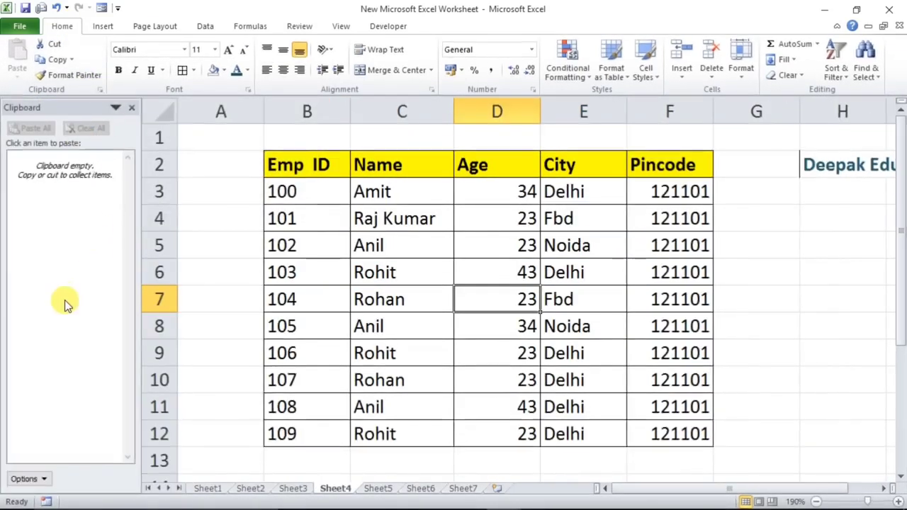
# Copy employee records B4:F4, B6:F6, B8:F8 and B12:F12 one after another so they collect in the Office Clipboard
pyautogui.moveTo(333, 222); pyautogui.dragTo(660, 224)
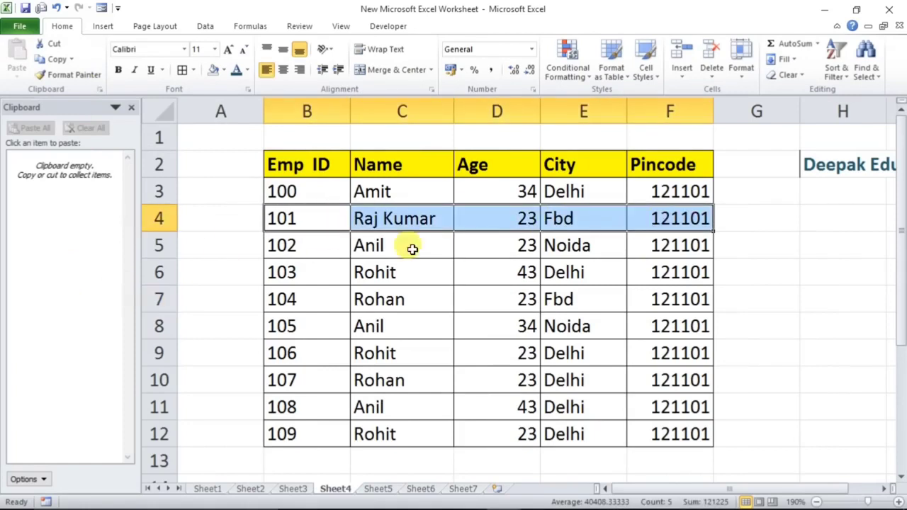
pyautogui.hotkey('ctrl', 'c')
pyautogui.moveTo(308, 273); pyautogui.dragTo(640, 270)
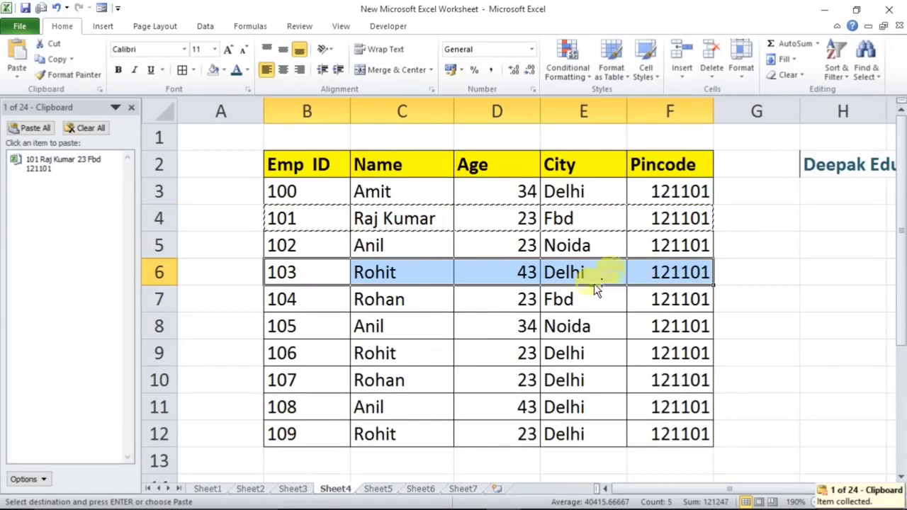
pyautogui.hotkey('ctrl', 'c')
pyautogui.moveTo(326, 336); pyautogui.dragTo(652, 326)
pyautogui.hotkey('ctrl', 'c')
pyautogui.moveTo(314, 434); pyautogui.dragTo(696, 430)
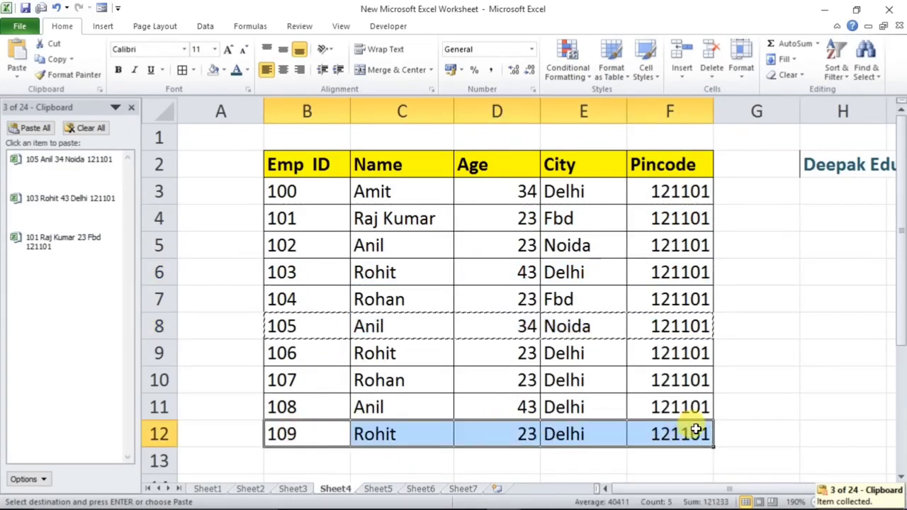
pyautogui.hotkey('ctrl', 'c')
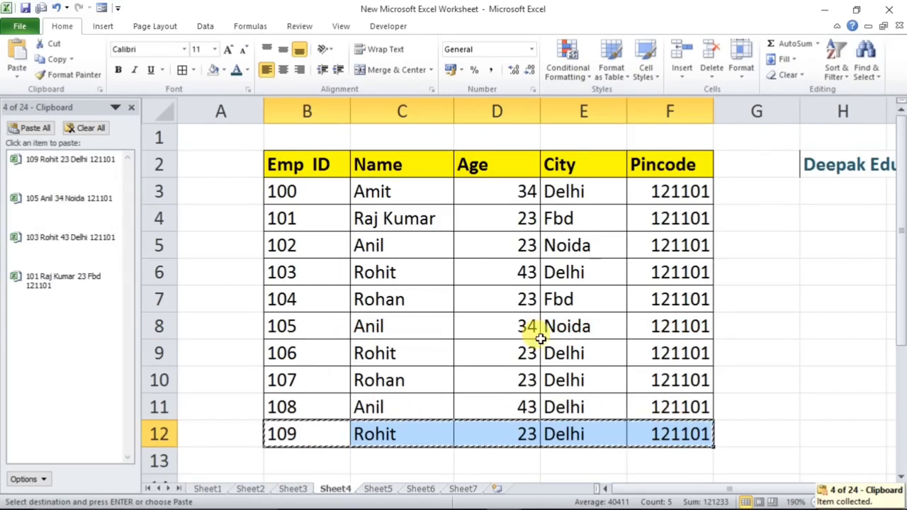
# Paste all collected records into Sheet7 starting at cell B3, and close the Office Clipboard
pyautogui.click(462, 489)
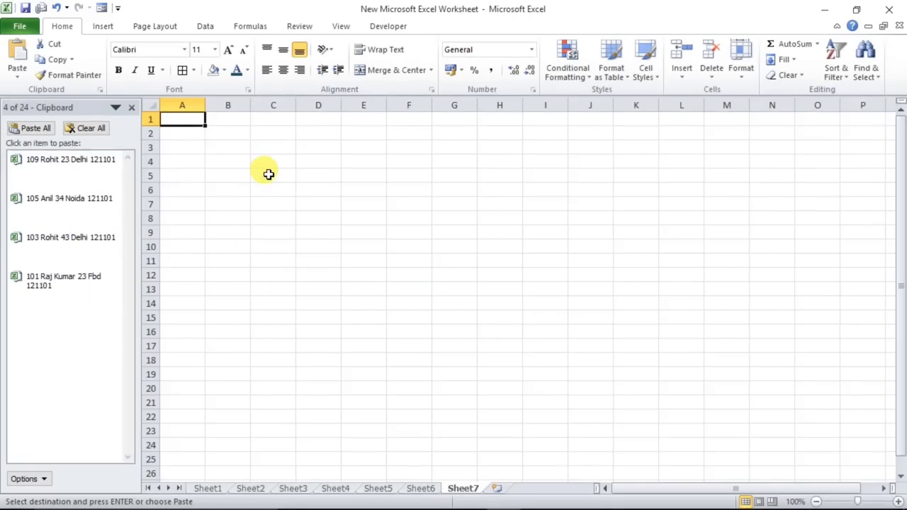
pyautogui.click(228, 145)
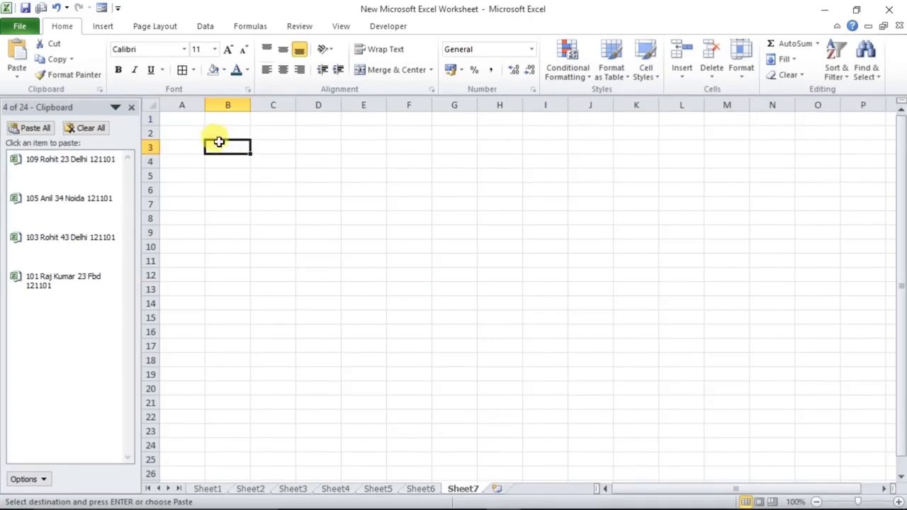
pyautogui.click(29, 129)
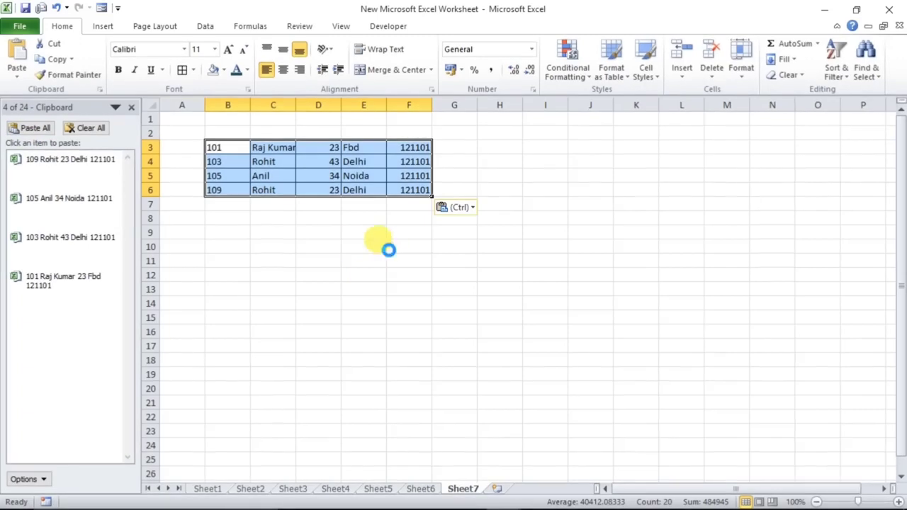
pyautogui.scroll(6, 389, 248)
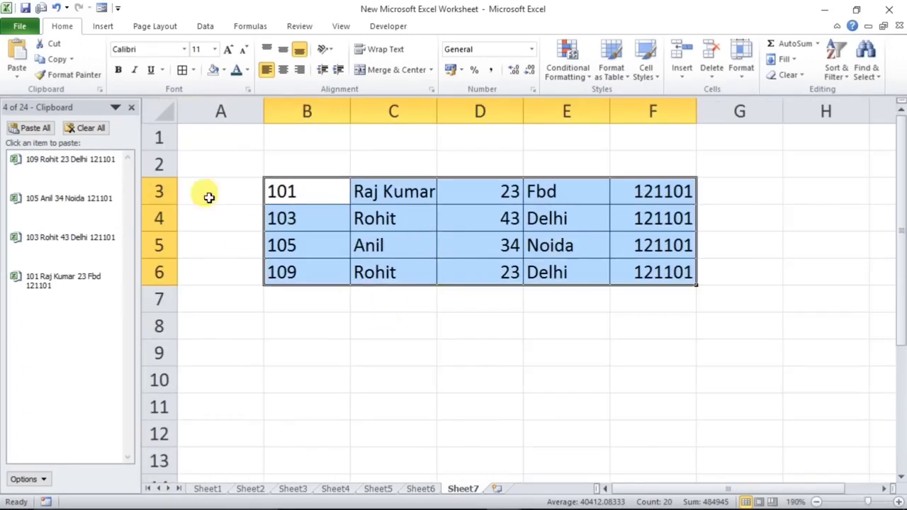
pyautogui.click(131, 110)
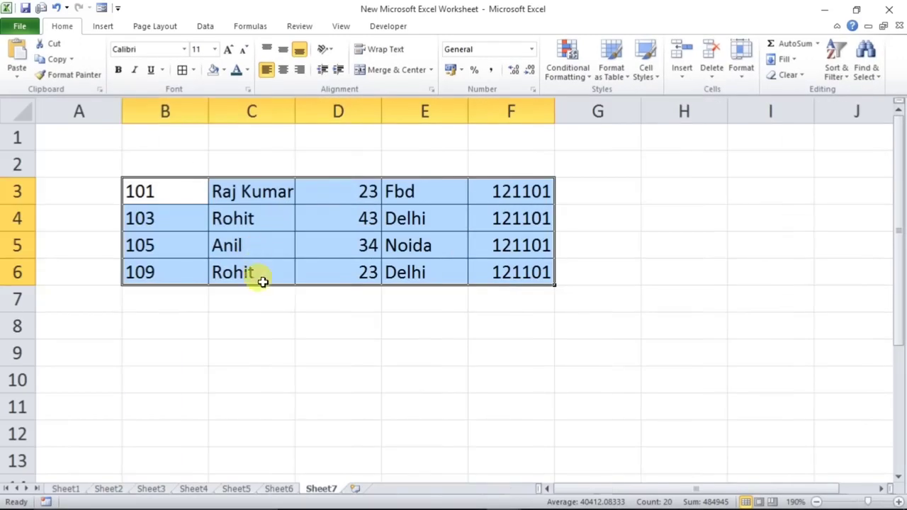
# Examine the long ID, Name, Course and Marks list on Sheet6, from its header row to the lower records and back
pyautogui.click(193, 488)
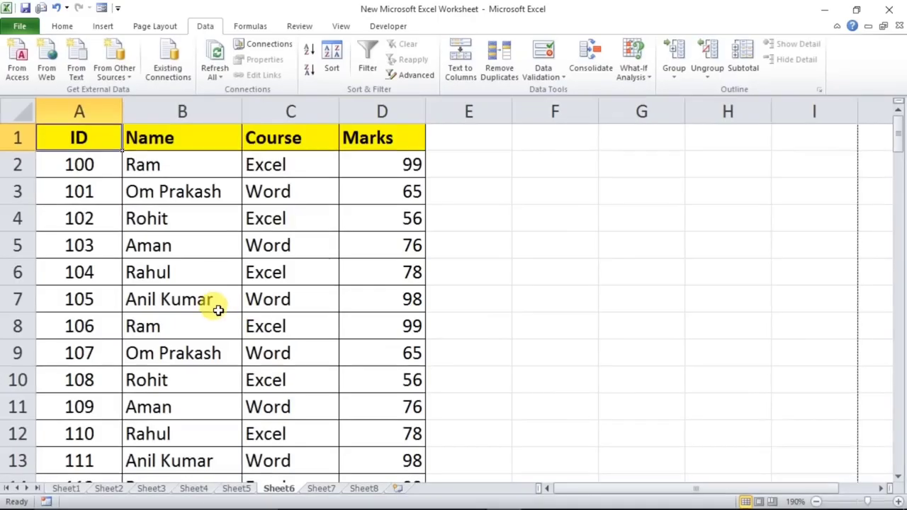
pyautogui.scroll(-1, 219, 306)
pyautogui.scroll(-4, 219, 306)
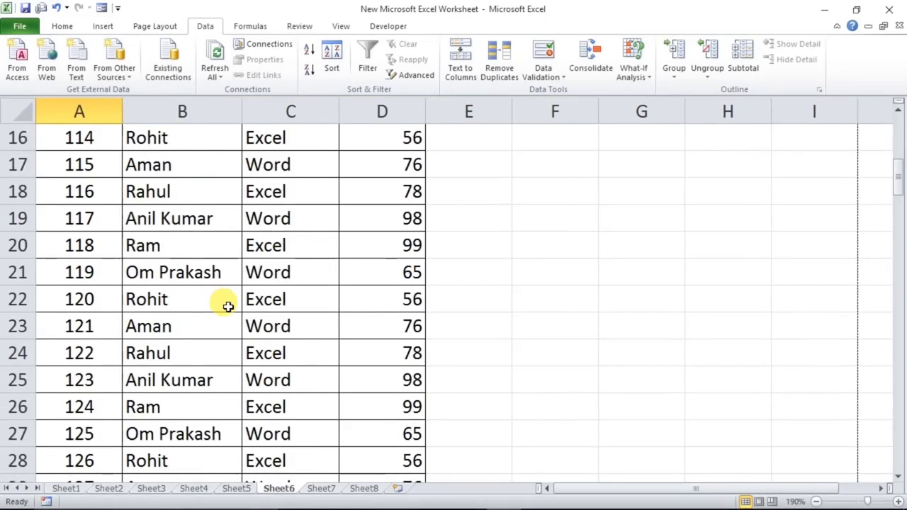
pyautogui.scroll(5, 228, 305)
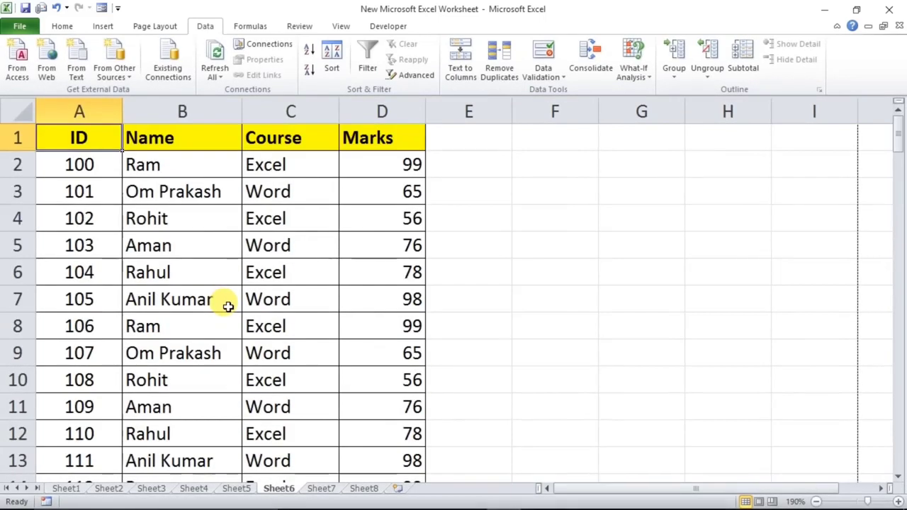
pyautogui.scroll(-4, 228, 306)
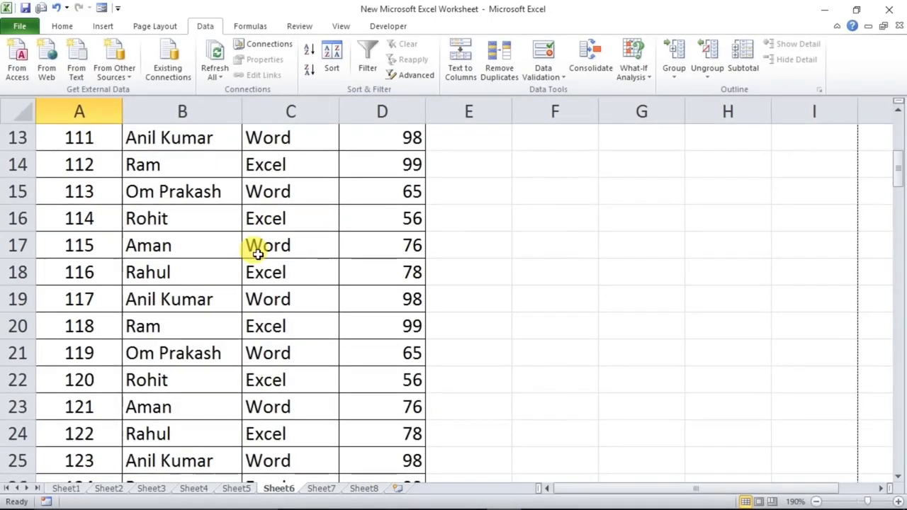
pyautogui.scroll(4, 257, 252)
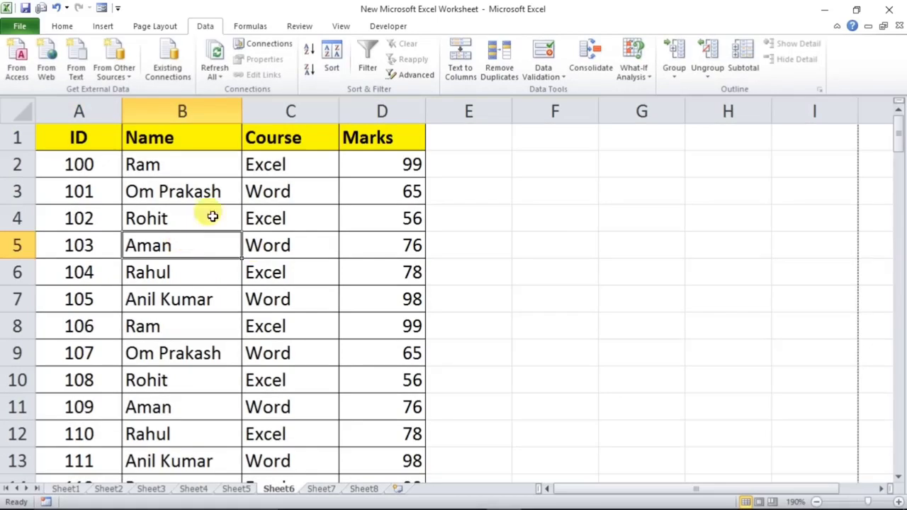
# Freeze the top row of Sheet6 and look through the records to check the header row
pyautogui.click(342, 27)
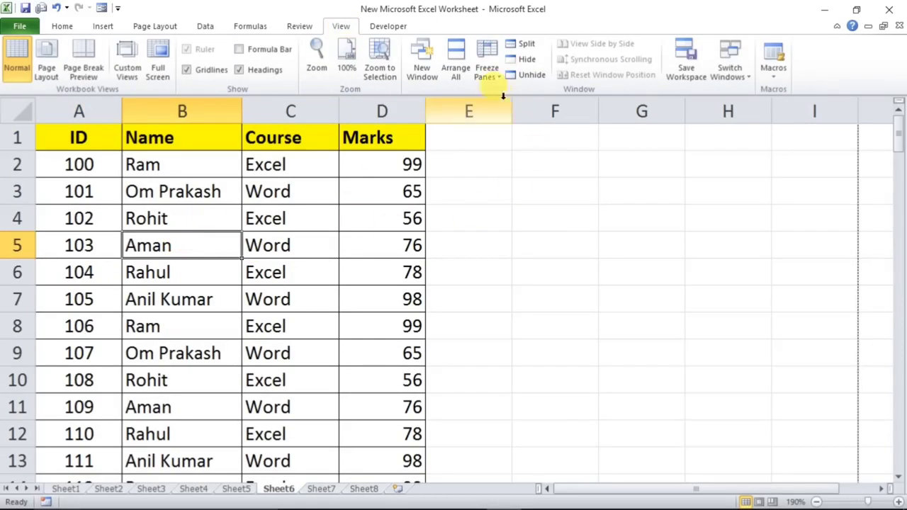
pyautogui.click(493, 77)
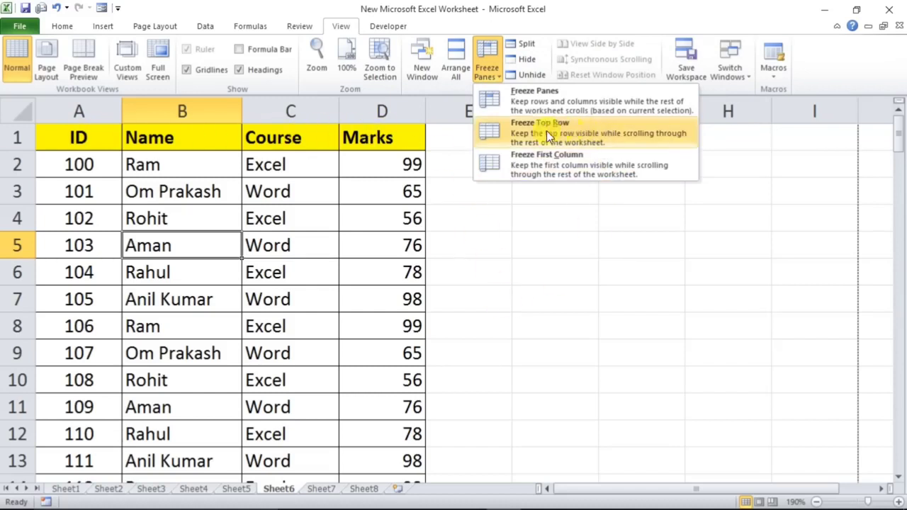
pyautogui.click(513, 130)
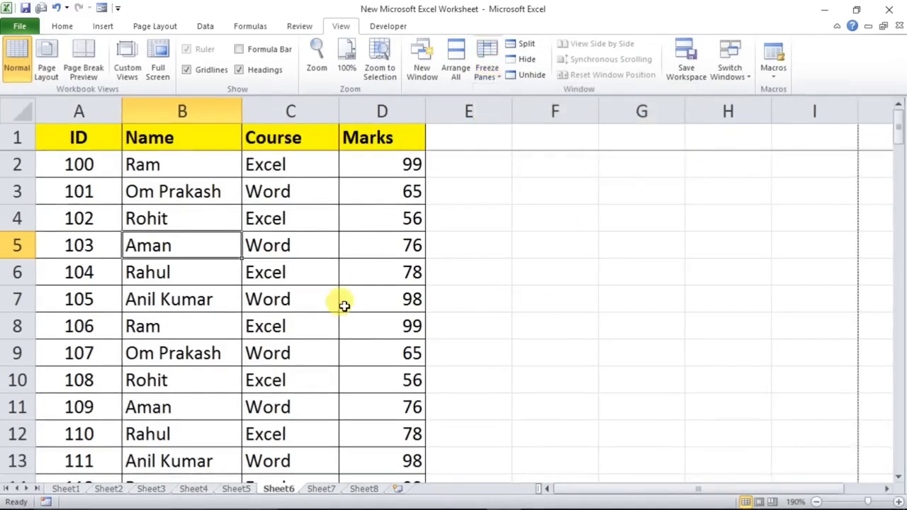
pyautogui.scroll(-5, 401, 304)
pyautogui.scroll(-2, 400, 305)
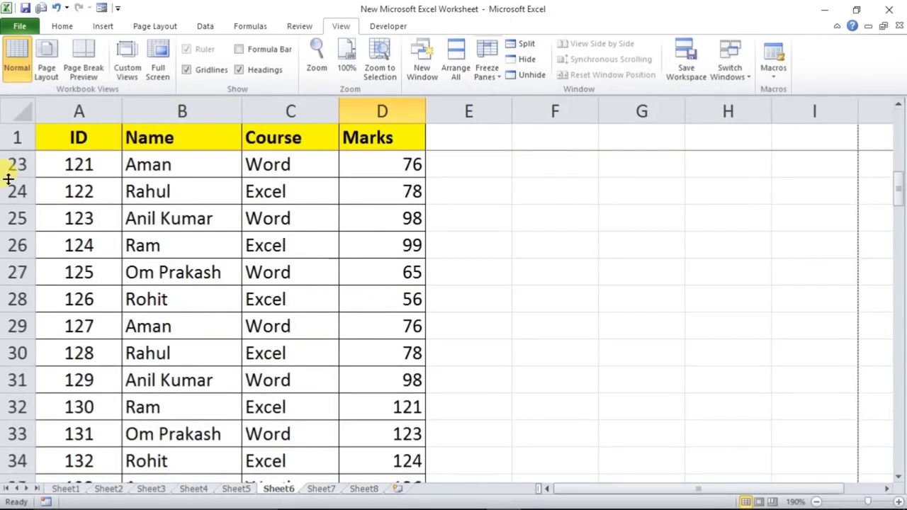
pyautogui.scroll(3, 122, 244)
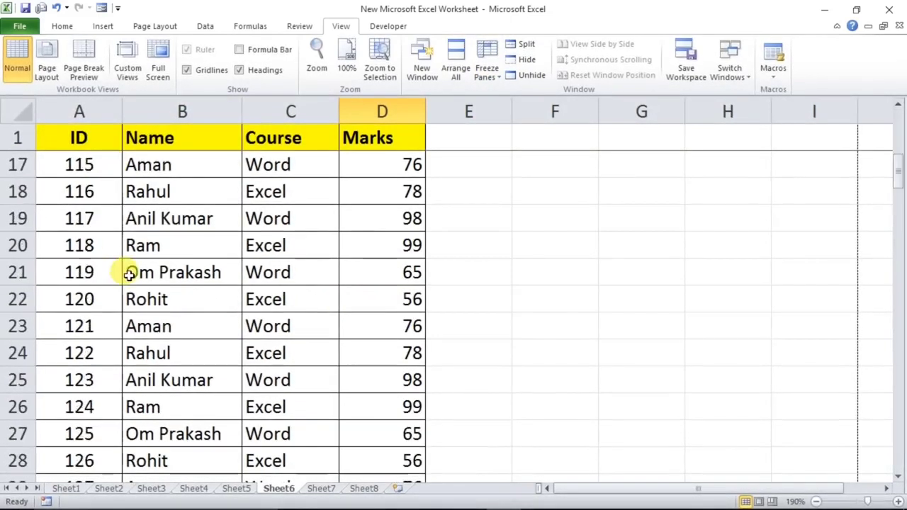
pyautogui.scroll(-5, 131, 273)
pyautogui.scroll(9, 229, 307)
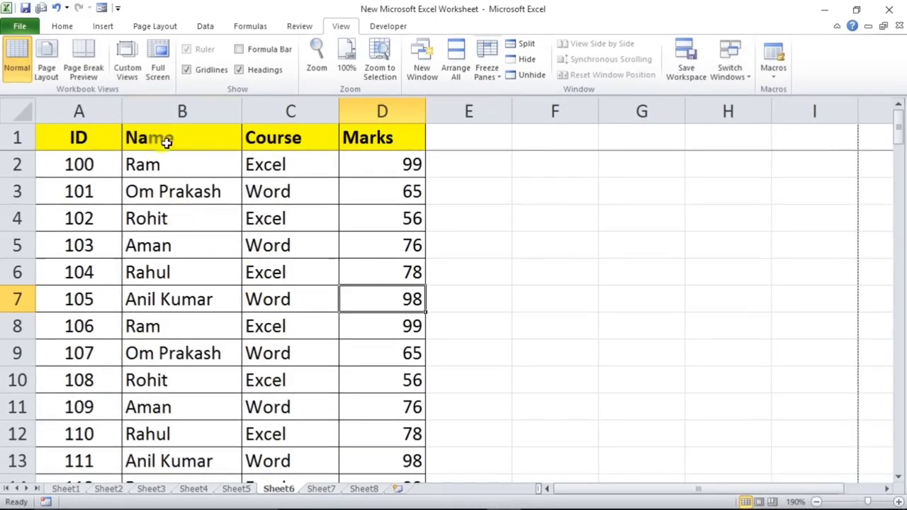
# Select row 4, unfreeze the panes on Sheet6 and open the freeze options again
pyautogui.click(14, 220)
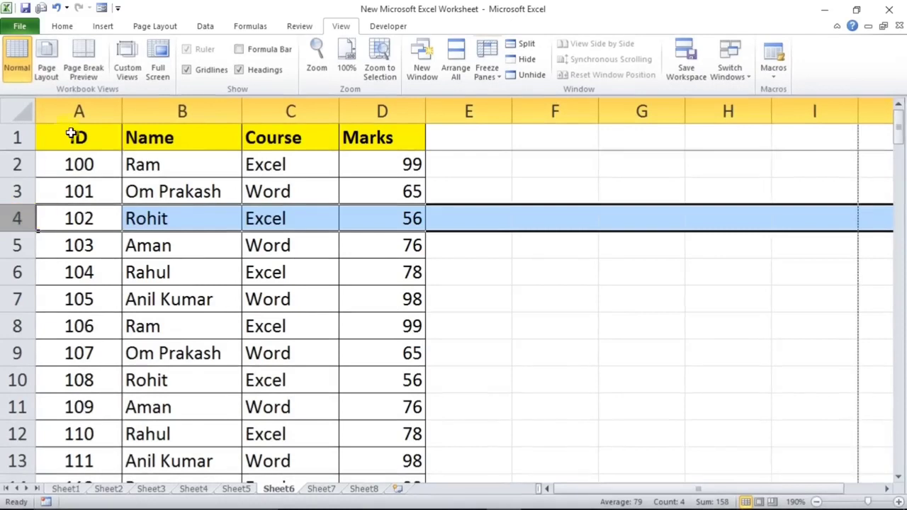
pyautogui.click(494, 77)
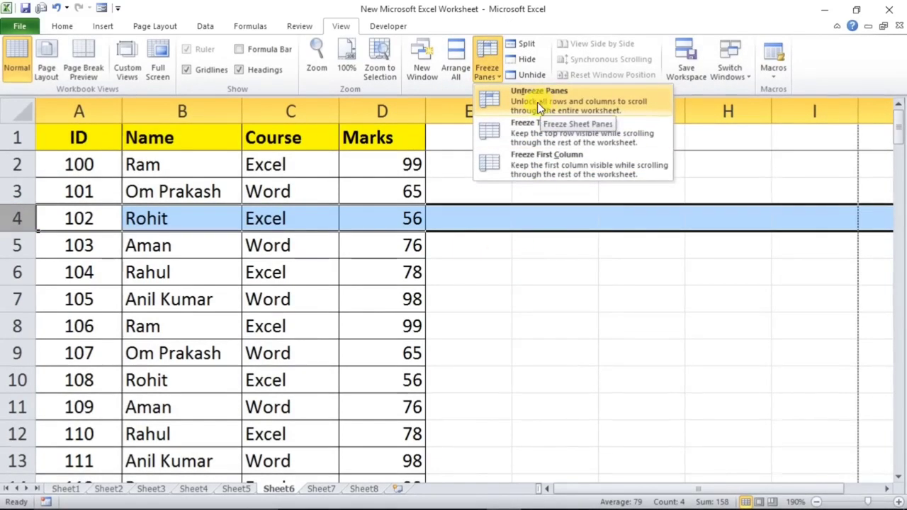
pyautogui.click(357, 273)
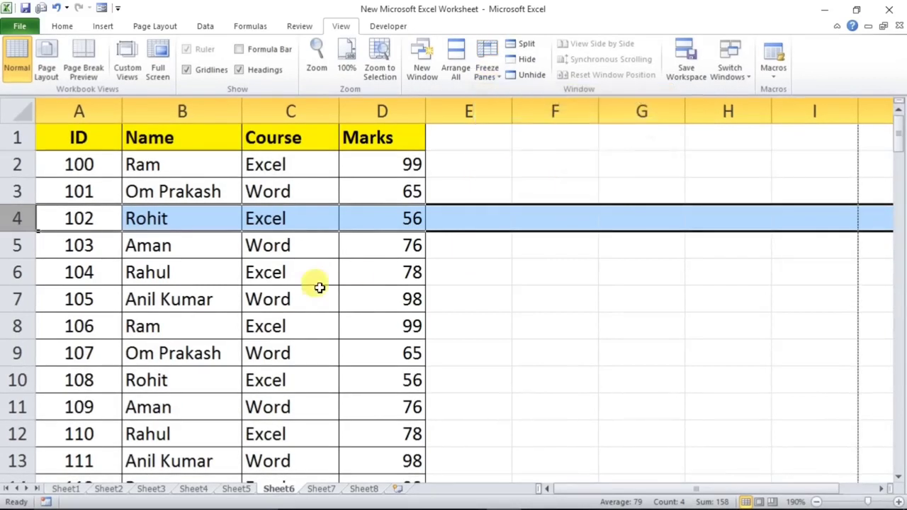
pyautogui.scroll(-1, 205, 308)
pyautogui.scroll(1, 226, 326)
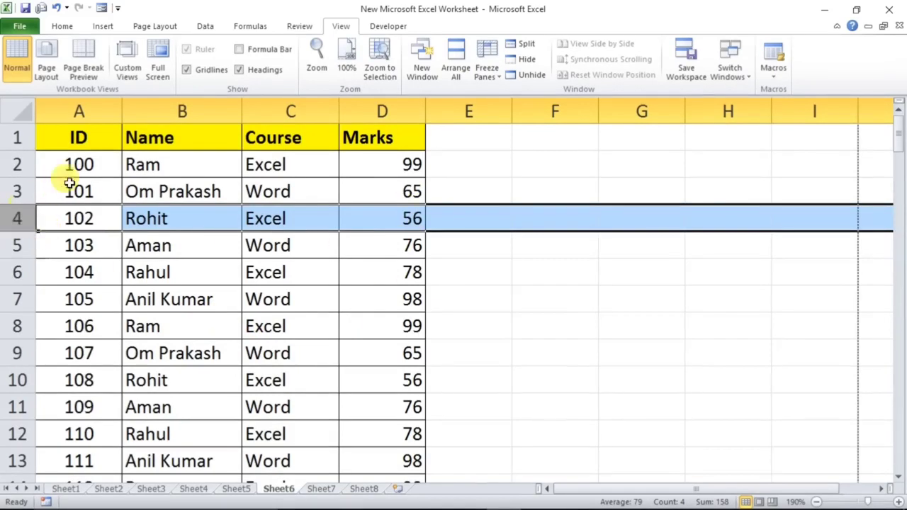
pyautogui.click(490, 75)
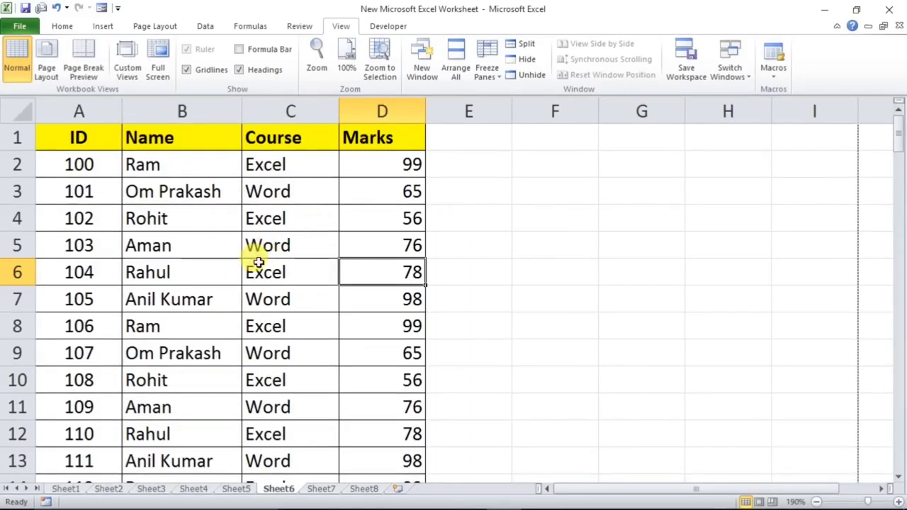
# Convert the whole Sheet6 list, range A1:D122, into a table with headers
pyautogui.click(210, 248)
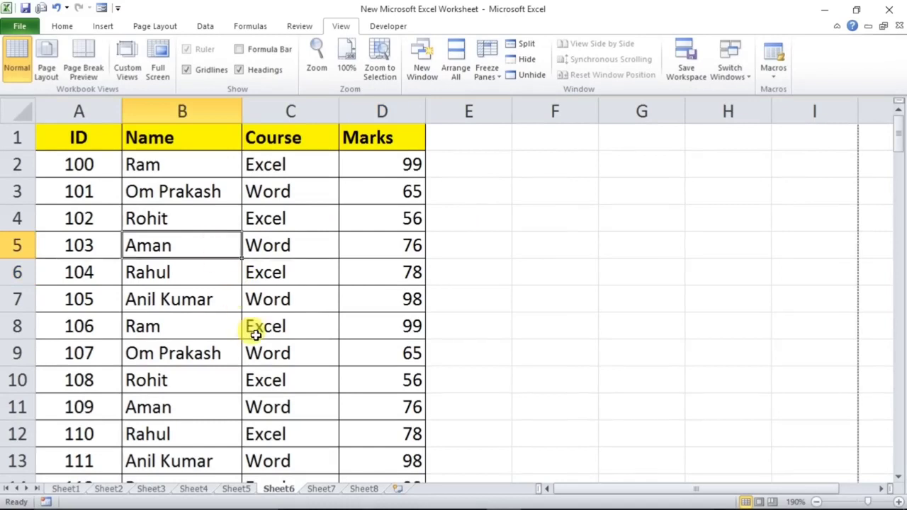
pyautogui.scroll(-5, 253, 330)
pyautogui.scroll(5, 255, 333)
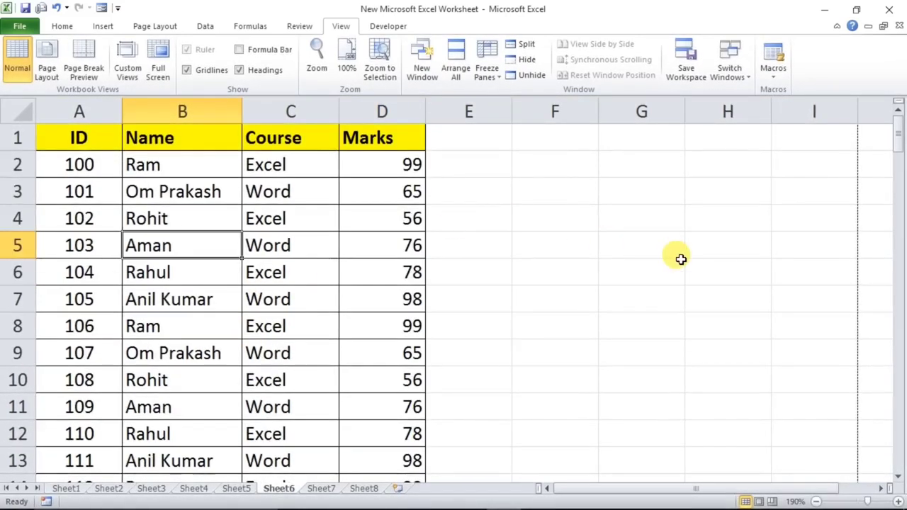
pyautogui.hotkey('ctrl', 'a')
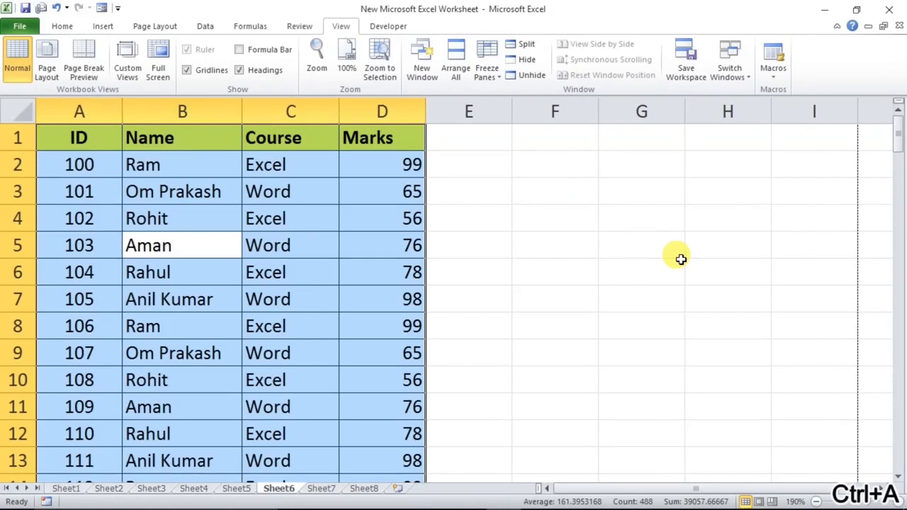
pyautogui.hotkey('ctrl', 't')
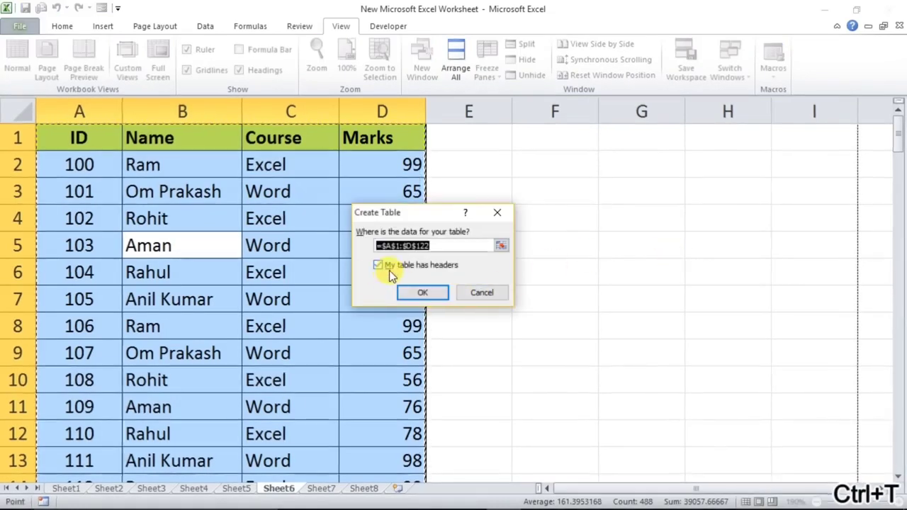
pyautogui.click(418, 294)
pyautogui.click(233, 241)
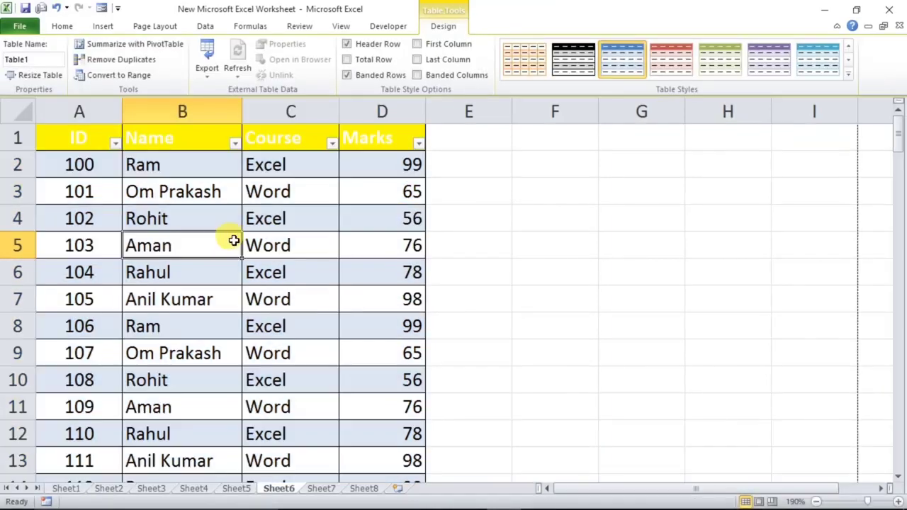
# Fill the table's header cells A1:D1 with light blue and make their text black
pyautogui.moveTo(73, 138); pyautogui.dragTo(382, 138)
pyautogui.click(71, 27)
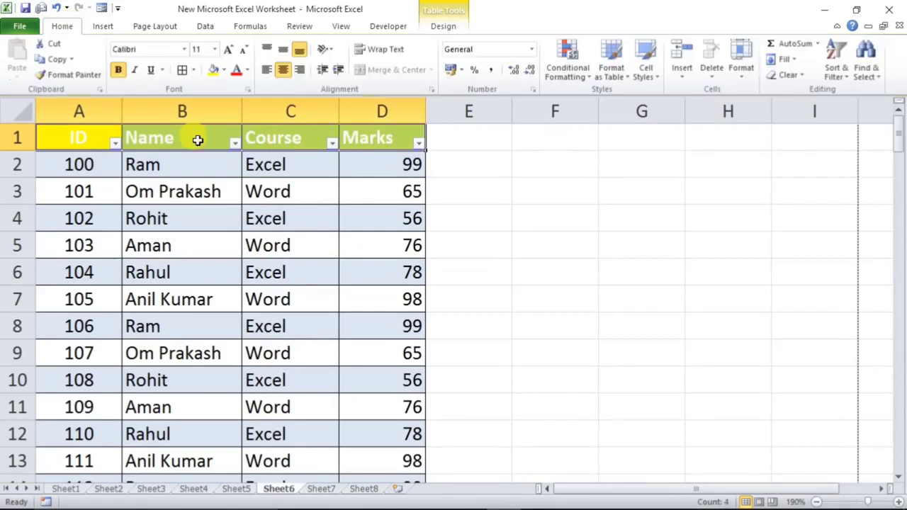
pyautogui.click(223, 70)
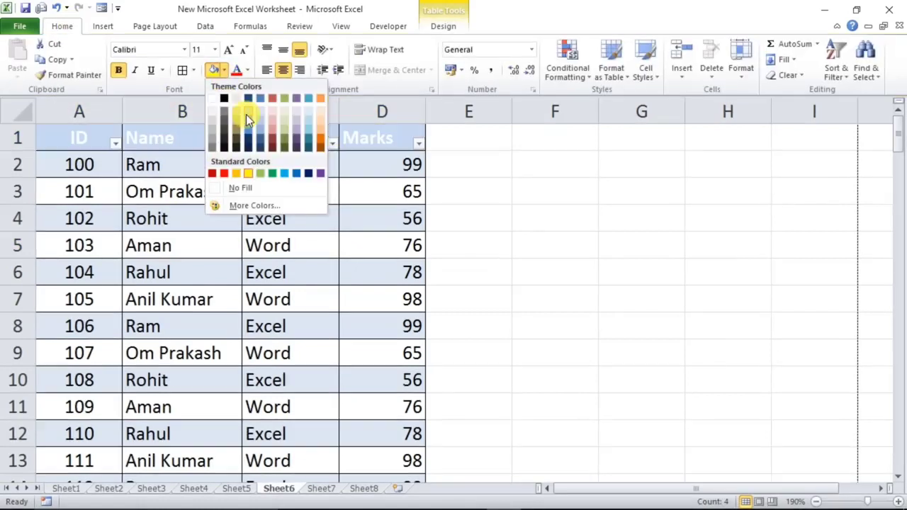
pyautogui.click(246, 113)
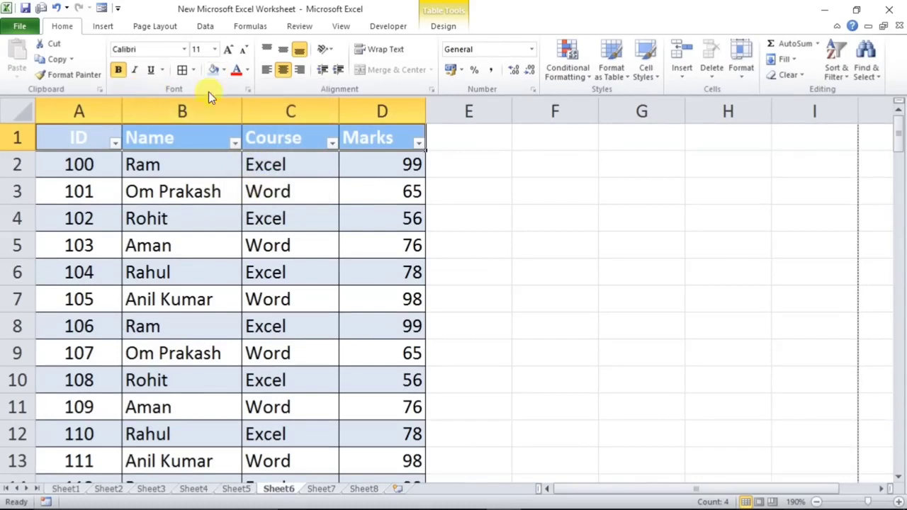
pyautogui.click(248, 73)
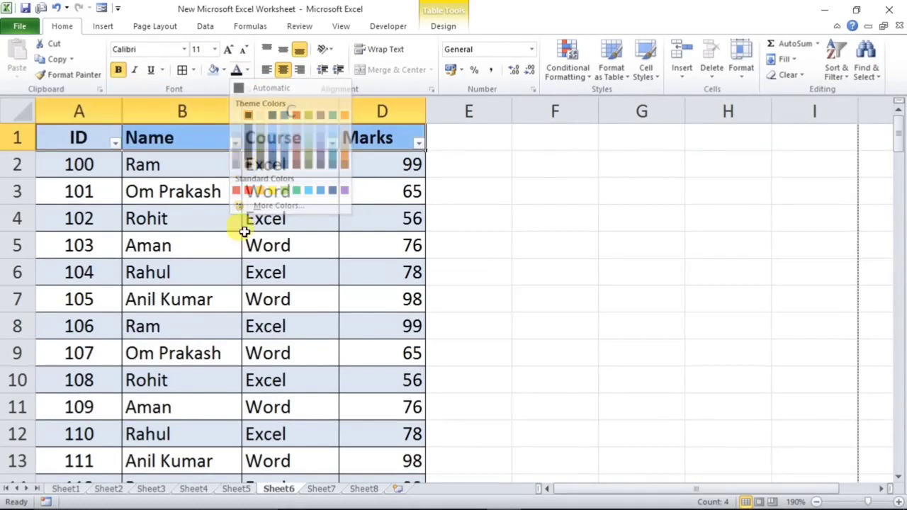
pyautogui.click(245, 168)
pyautogui.click(333, 265)
pyautogui.moveTo(65, 134); pyautogui.dragTo(368, 136)
pyautogui.click(332, 217)
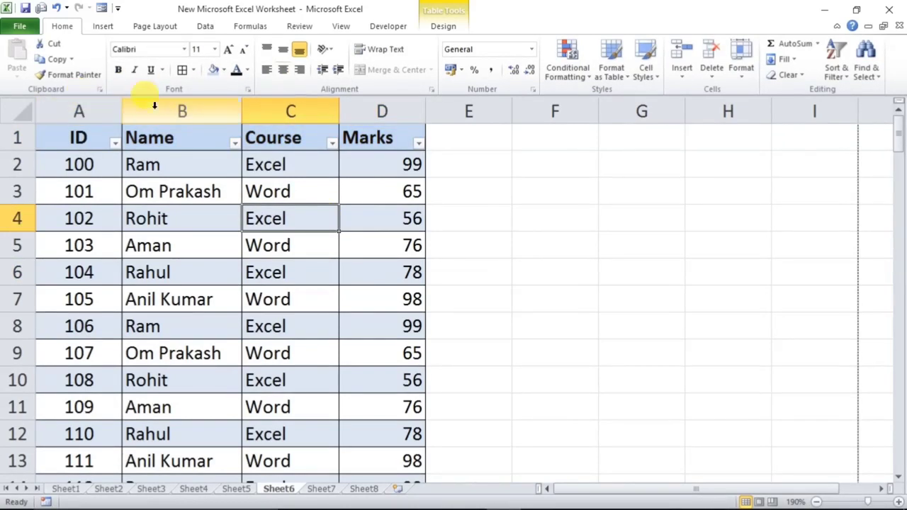
# Examine the Sheet6 table's lower records and check whether its ID, Name, Course and Marks headings stay available above them
pyautogui.click(257, 276)
pyautogui.scroll(-1, 255, 273)
pyautogui.click(244, 289)
pyautogui.scroll(-1, 202, 280)
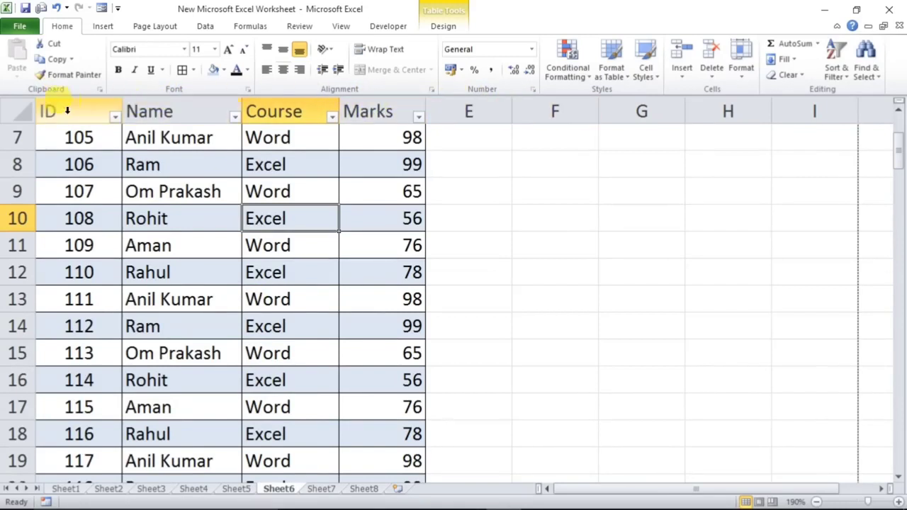
pyautogui.scroll(-6, 209, 272)
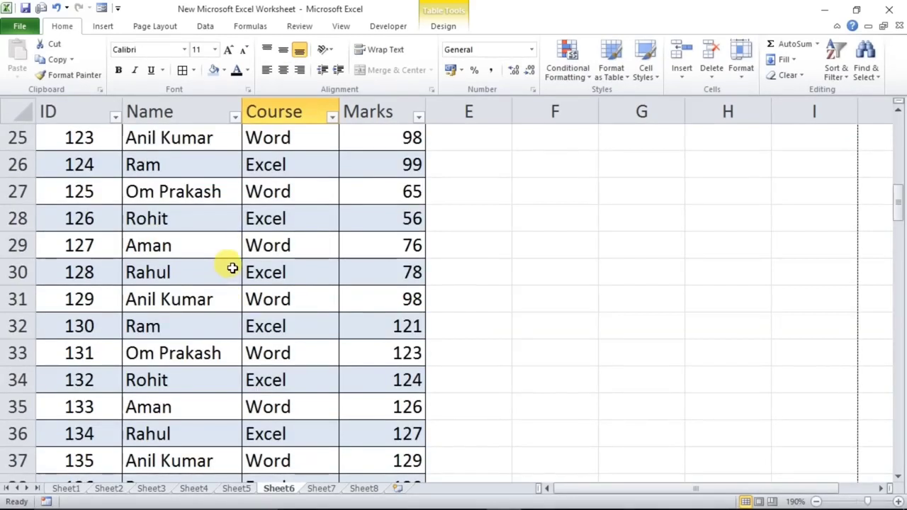
pyautogui.scroll(8, 226, 269)
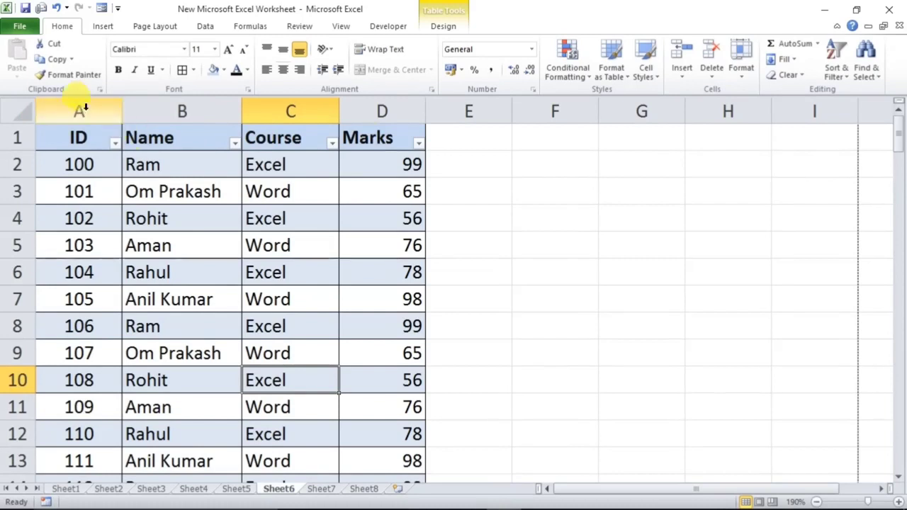
pyautogui.scroll(-1, 70, 99)
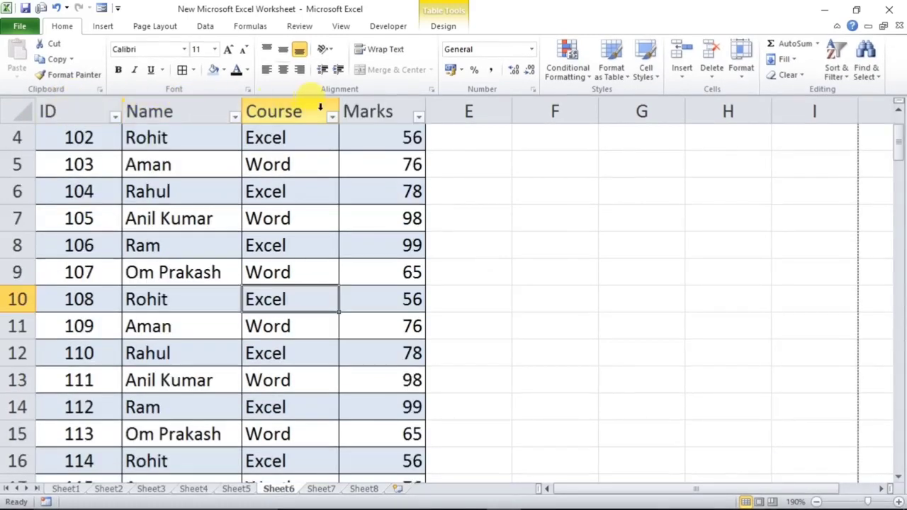
pyautogui.scroll(-5, 222, 217)
pyautogui.scroll(-4, 222, 217)
pyautogui.scroll(6, 222, 213)
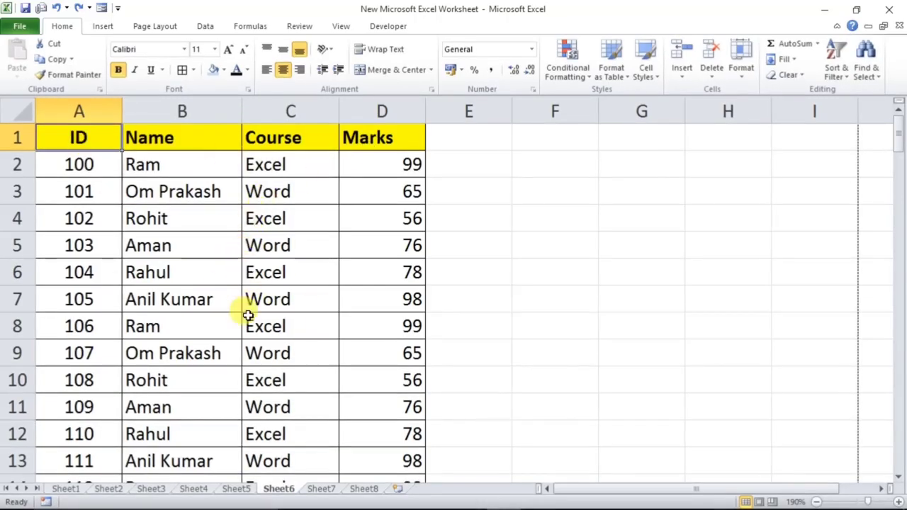
# Split the Sheet6 window into panes at the last records around the Total row
pyautogui.scroll(-14, 248, 303)
pyautogui.scroll(-16, 250, 325)
pyautogui.scroll(-9, 250, 317)
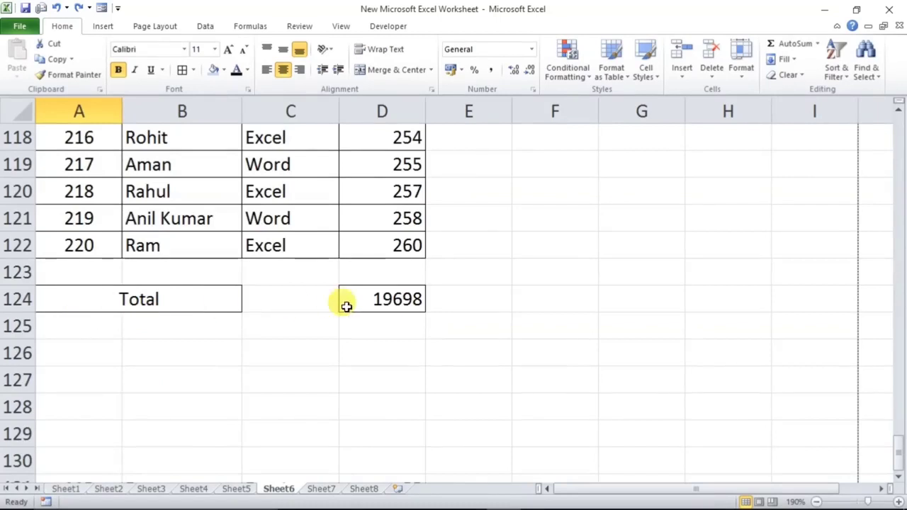
pyautogui.scroll(2, 174, 315)
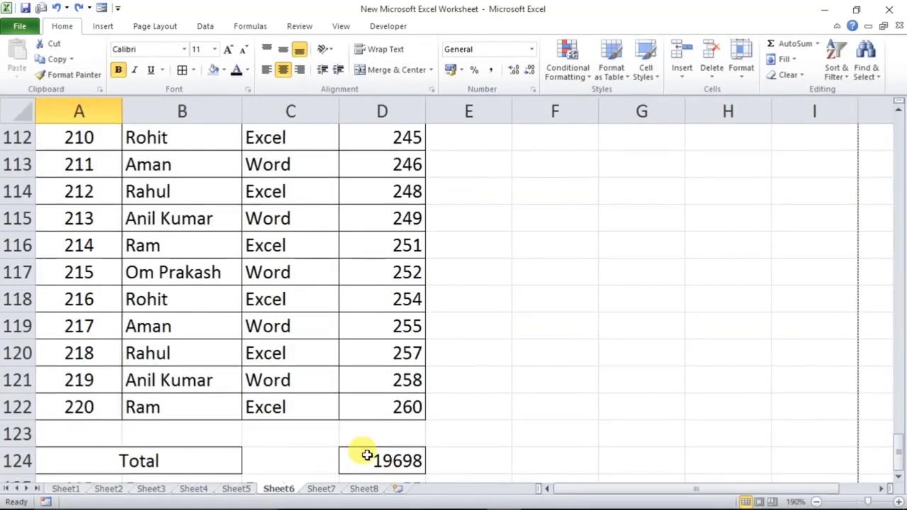
pyautogui.scroll(1, 316, 276)
pyautogui.scroll(-1, 317, 286)
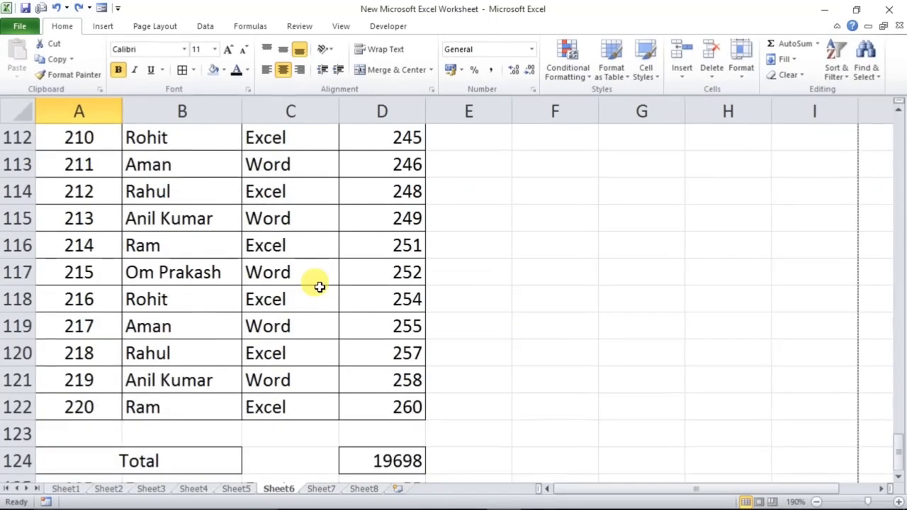
pyautogui.click(339, 27)
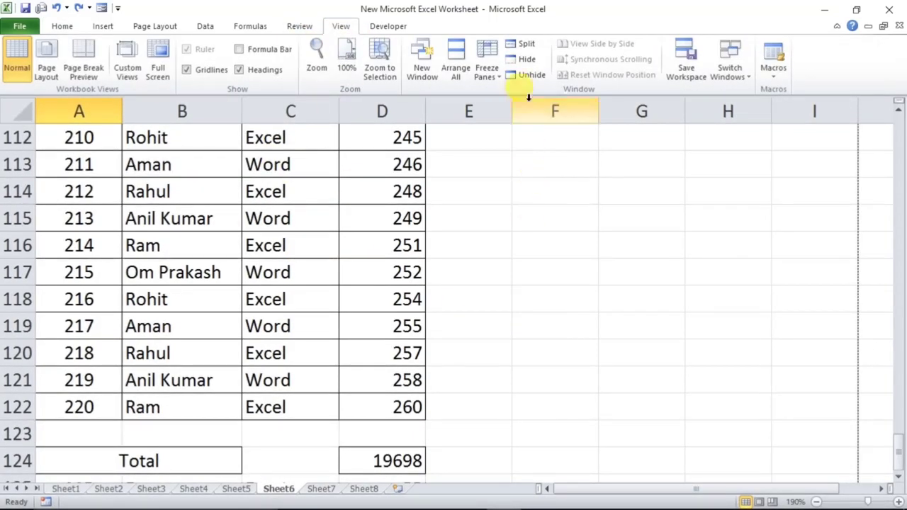
pyautogui.click(525, 46)
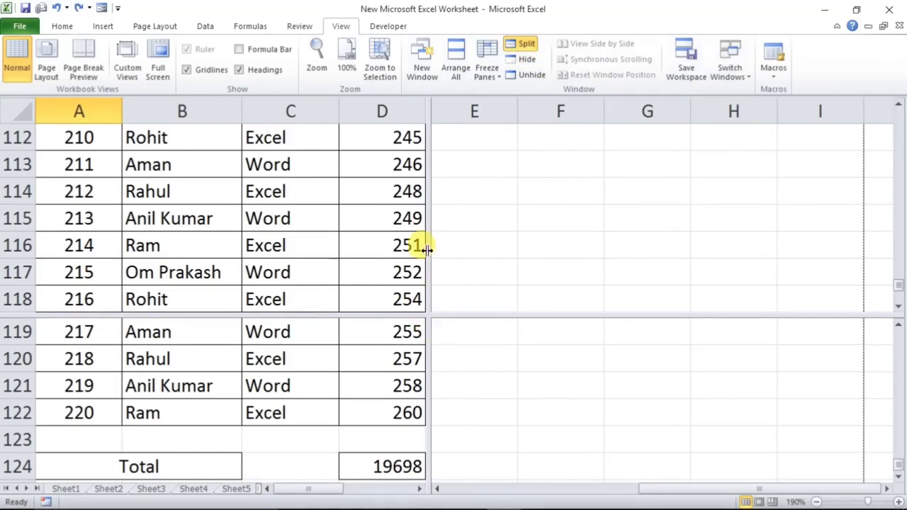
# Lower the horizontal split so the lower pane holds a single row, and remove the vertical split
pyautogui.moveTo(427, 266); pyautogui.dragTo(876, 269)
pyautogui.moveTo(415, 317); pyautogui.dragTo(401, 438)
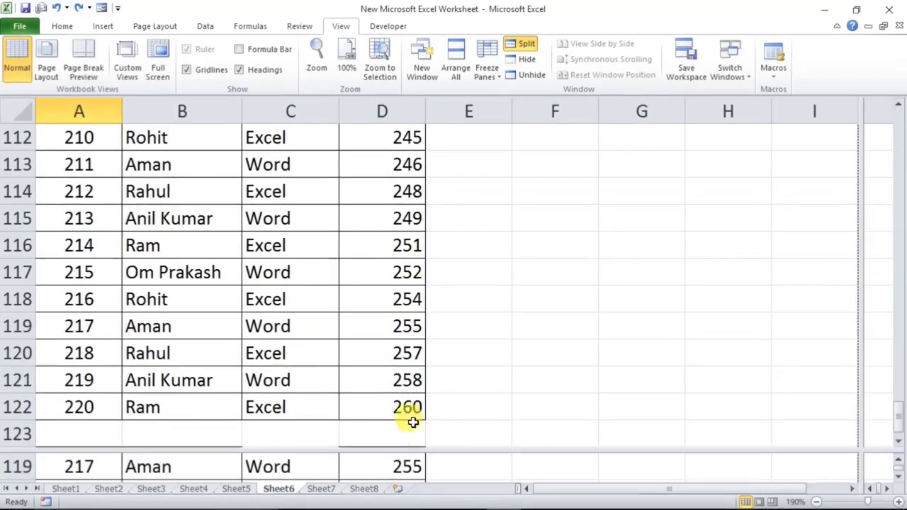
pyautogui.click(408, 470)
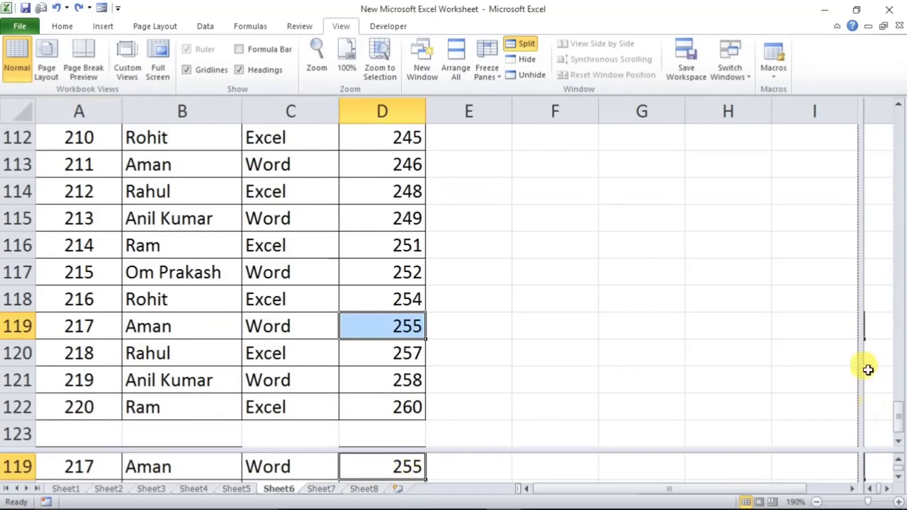
pyautogui.moveTo(863, 340); pyautogui.dragTo(896, 350)
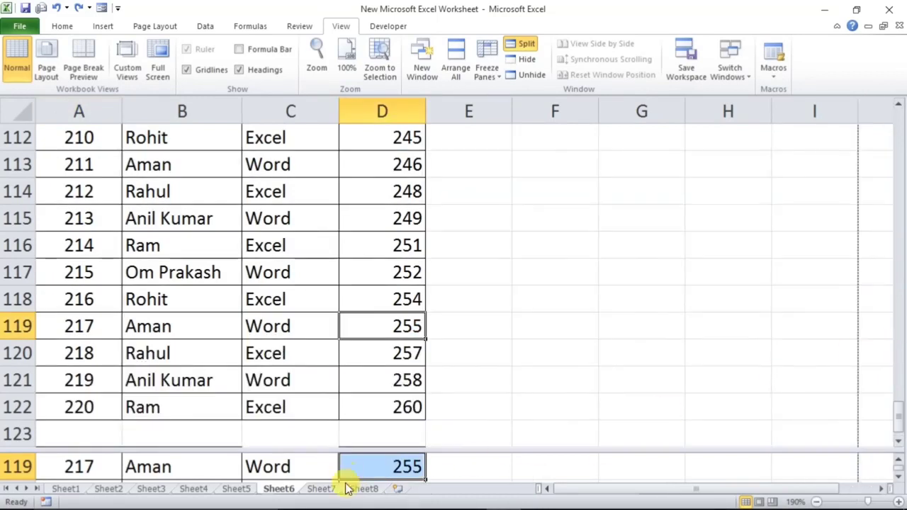
# Set the one-row lower pane to show the Total row 124
pyautogui.click(217, 466)
pyautogui.scroll(-2, 218, 467)
pyautogui.scroll(2, 219, 468)
pyautogui.scroll(-2, 221, 469)
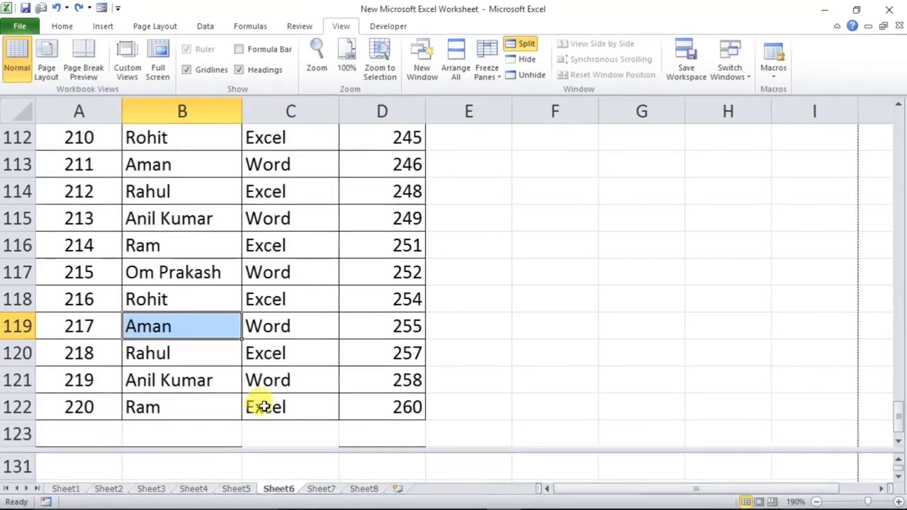
pyautogui.click(243, 376)
pyautogui.scroll(-1, 244, 373)
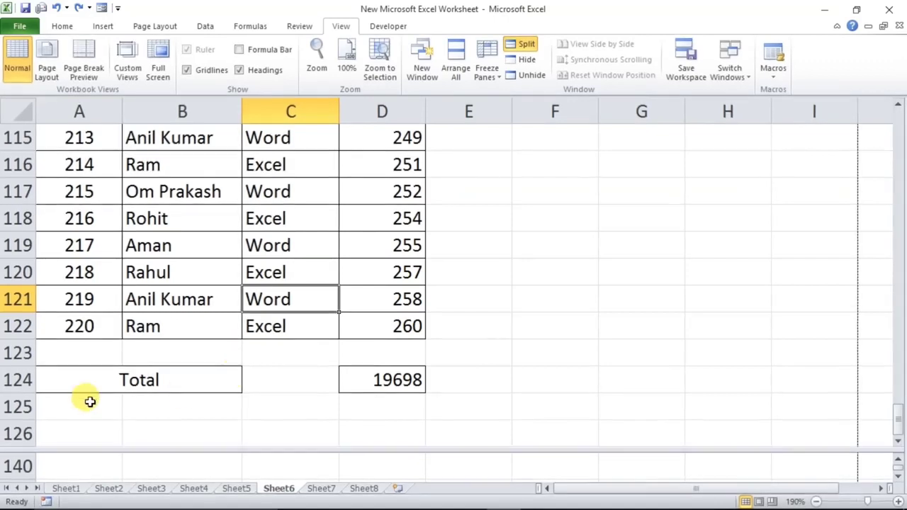
pyautogui.click(107, 469)
pyautogui.scroll(5, 111, 468)
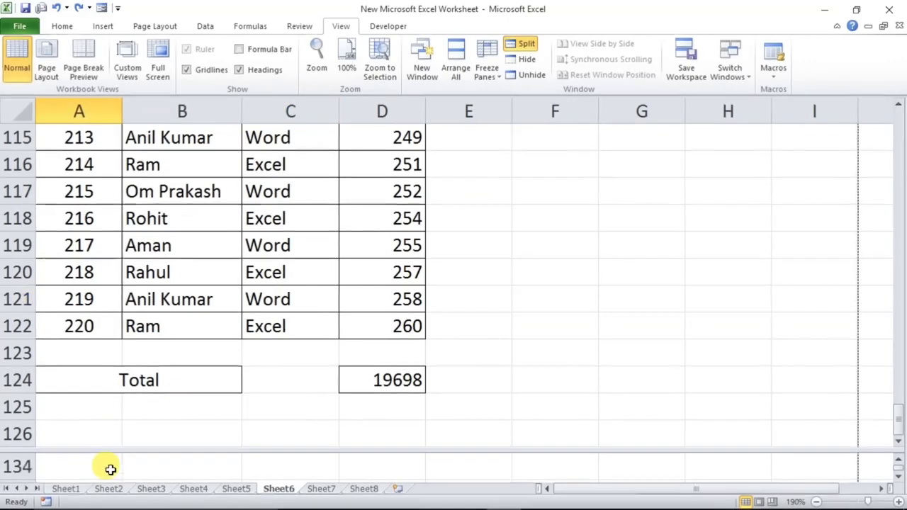
pyautogui.scroll(1, 276, 464)
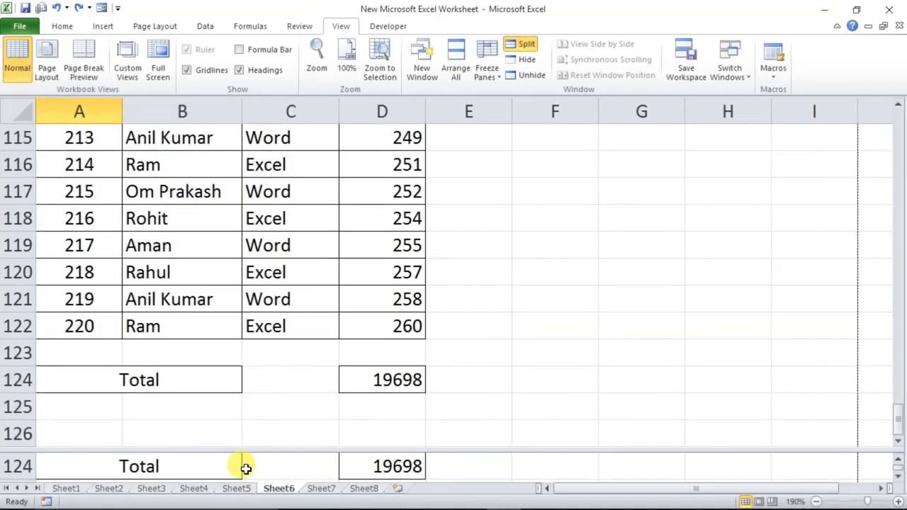
# Look through the records in the upper pane above the Total row, and remove the window split
pyautogui.click(464, 262)
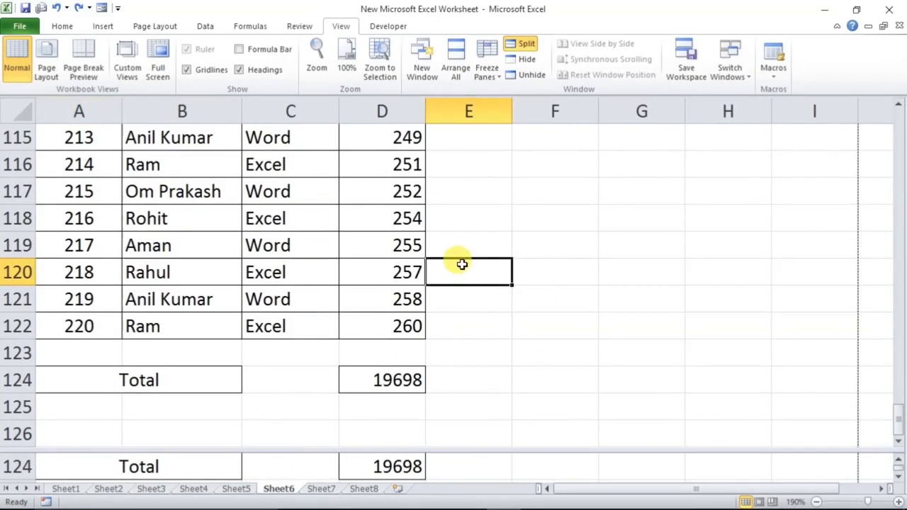
pyautogui.scroll(3, 407, 271)
pyautogui.scroll(17, 407, 271)
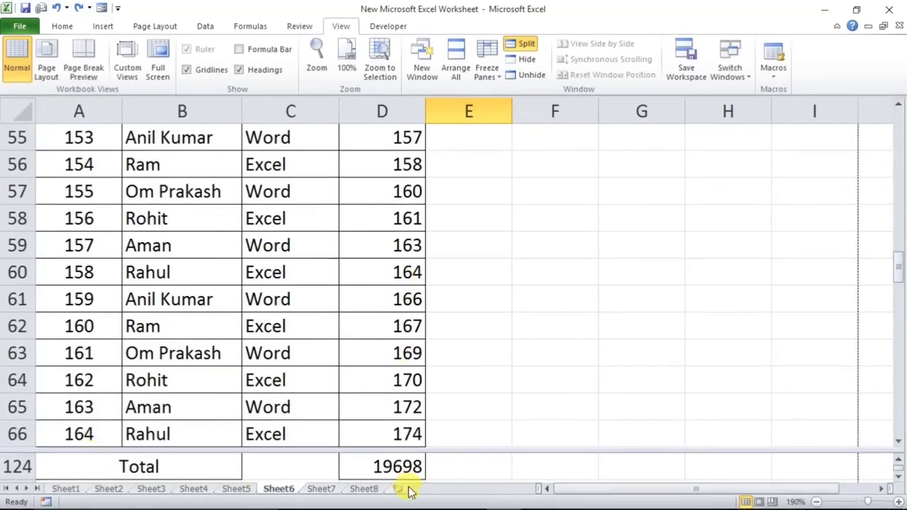
pyautogui.scroll(8, 366, 378)
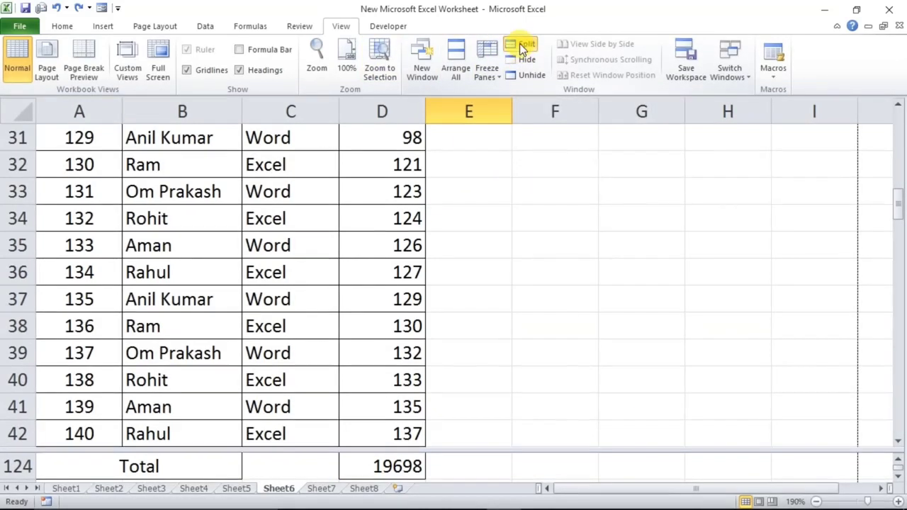
pyautogui.click(520, 44)
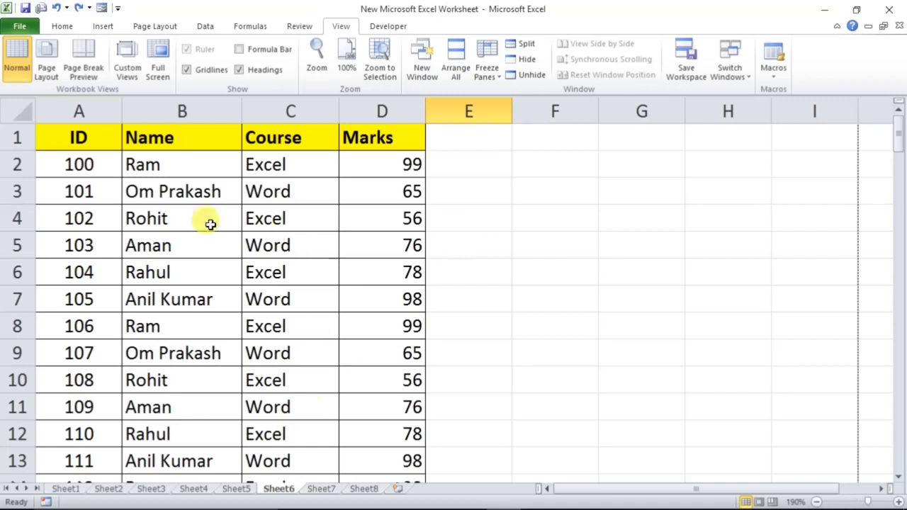
# Check all three pages of Sheet6's print preview for the header row, and return to the worksheet
pyautogui.click(235, 309)
pyautogui.scroll(-5, 234, 307)
pyautogui.scroll(5, 234, 308)
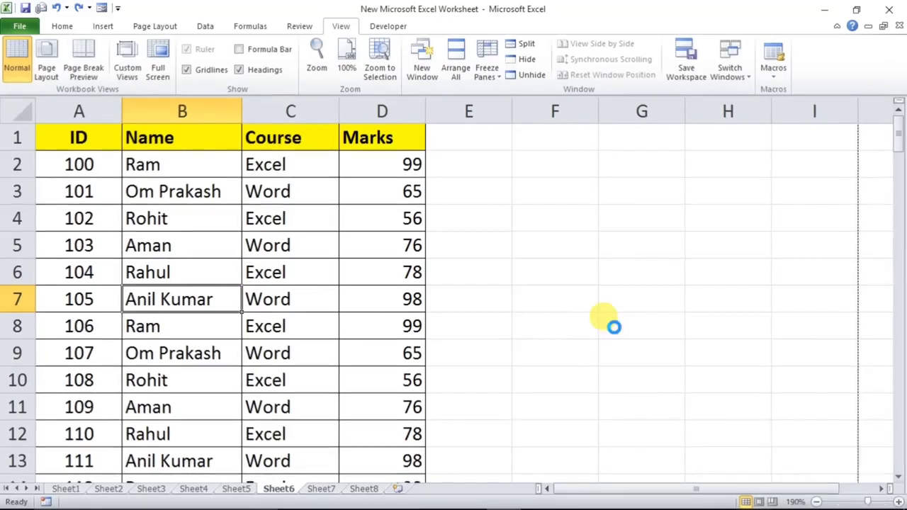
pyautogui.hotkey('ctrl', 'p')
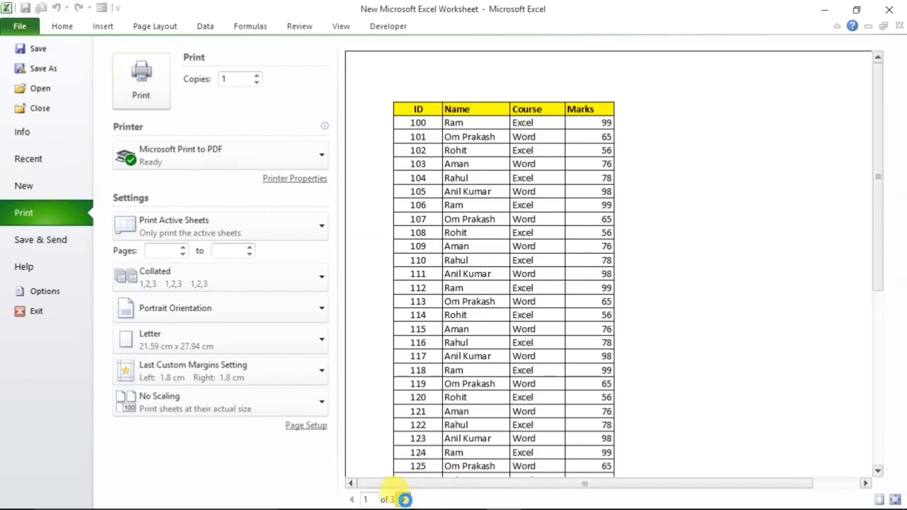
pyautogui.click(402, 499)
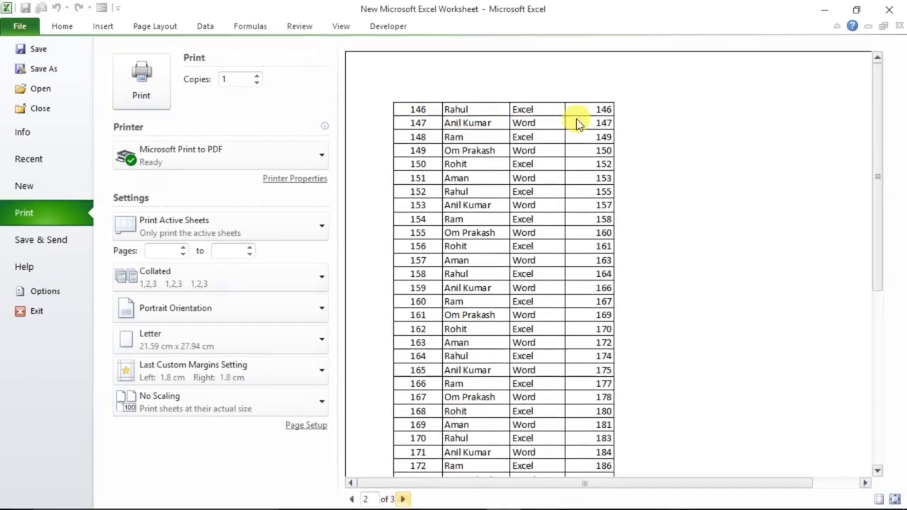
pyautogui.click(401, 499)
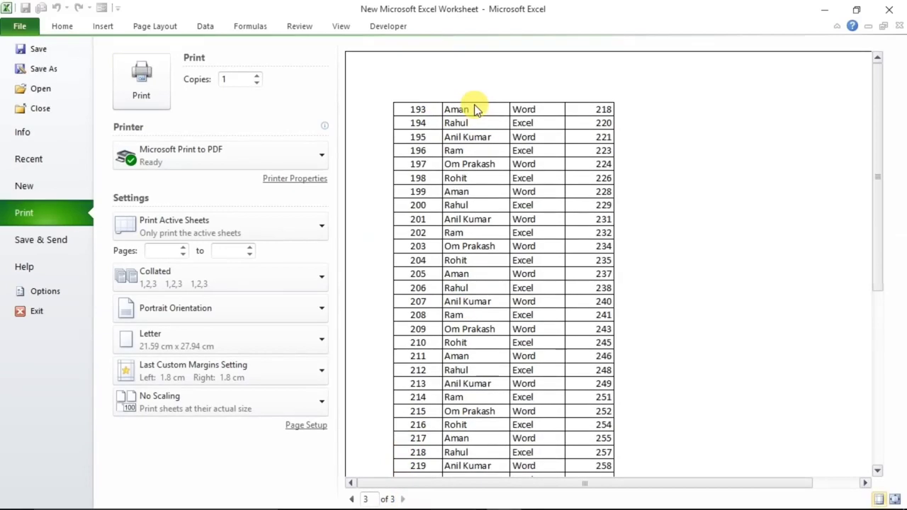
pyautogui.press('Escape')
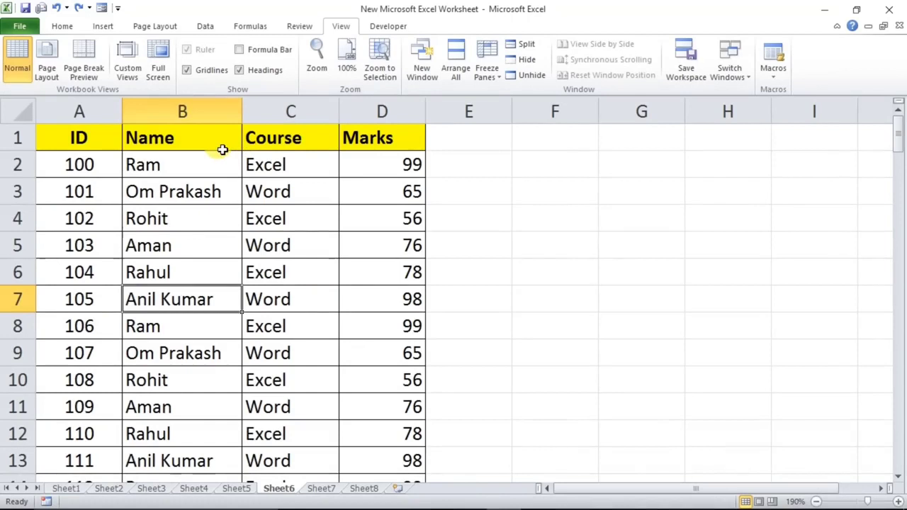
# Set row 1 ($1:$1) of Sheet6 as the rows to repeat at the top of printed pages
pyautogui.click(270, 234)
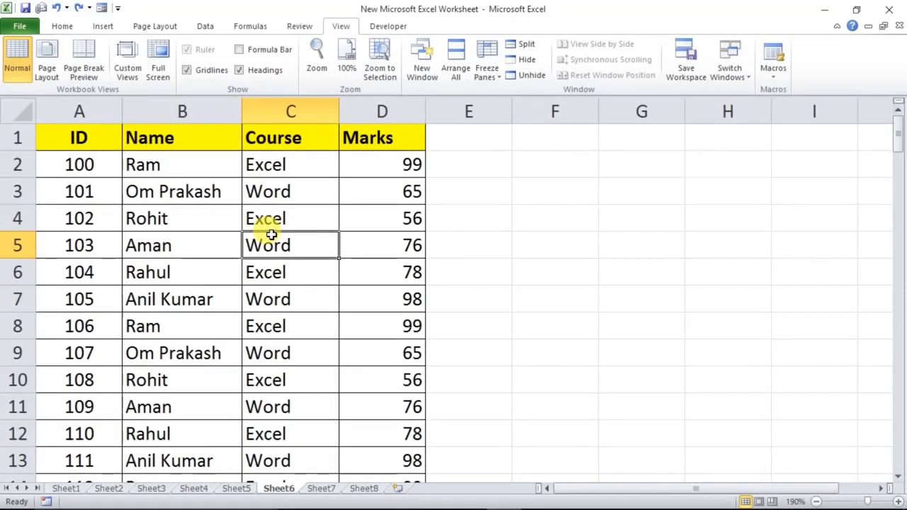
pyautogui.click(147, 27)
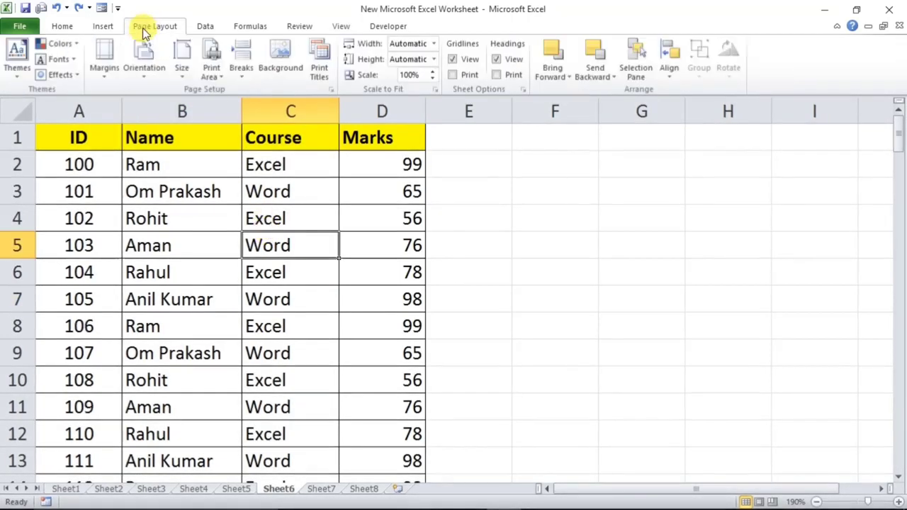
pyautogui.click(317, 66)
pyautogui.moveTo(386, 111); pyautogui.dragTo(430, 136)
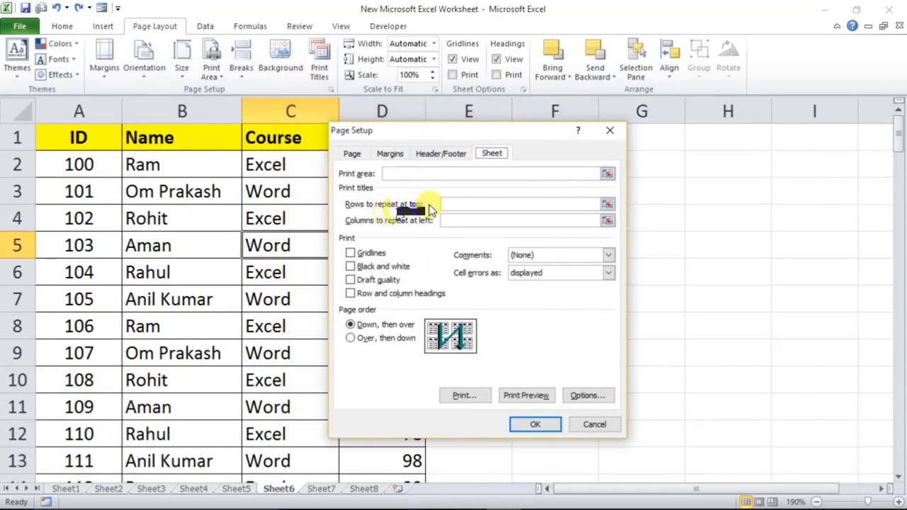
pyautogui.click(456, 204)
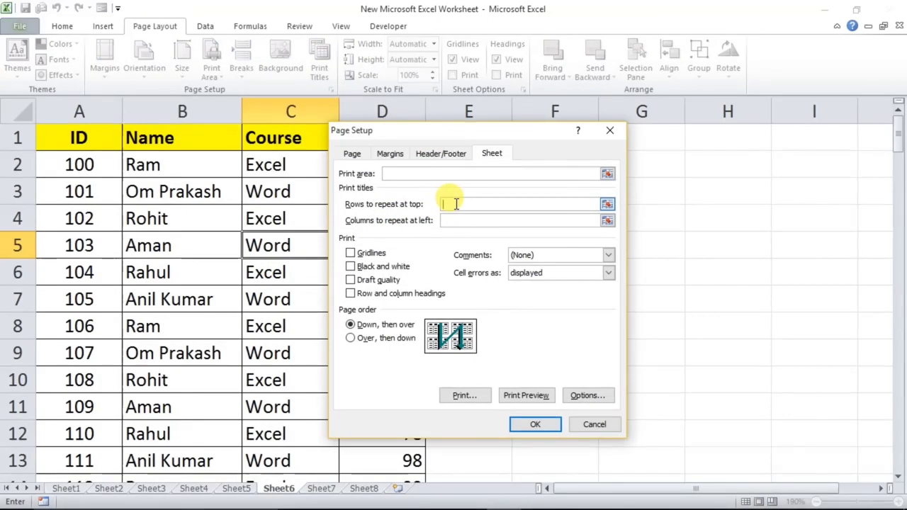
pyautogui.moveTo(398, 134); pyautogui.dragTo(488, 154)
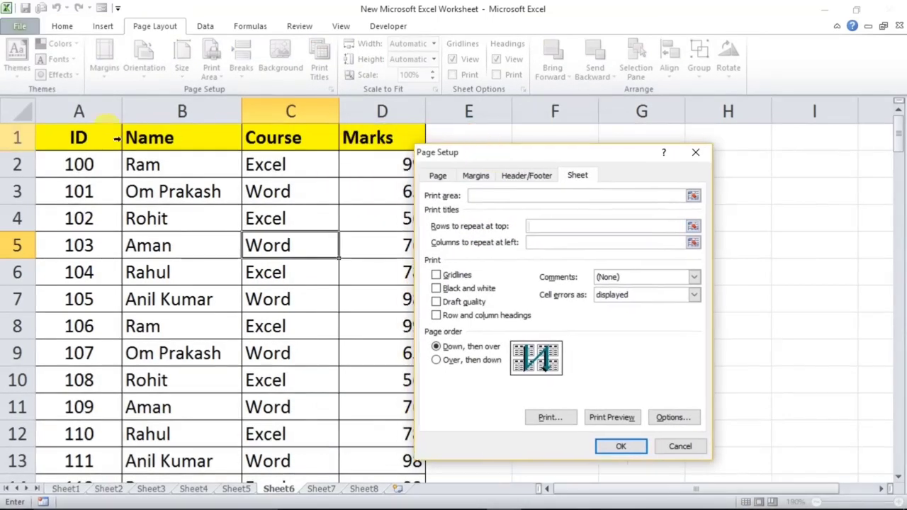
pyautogui.click(187, 138)
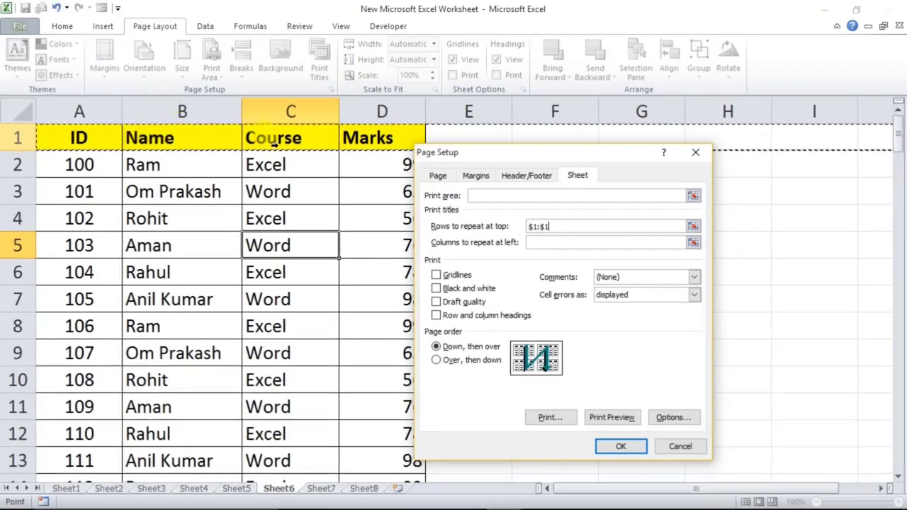
pyautogui.click(602, 445)
pyautogui.click(412, 273)
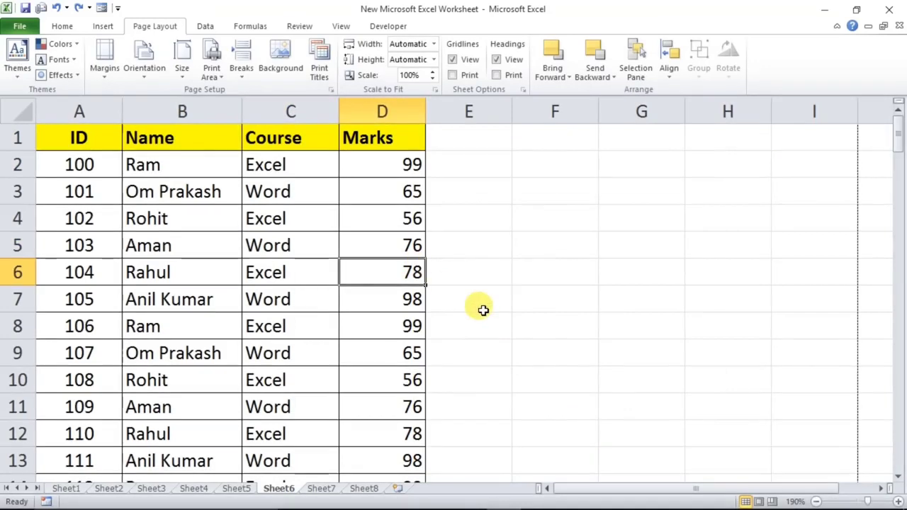
# Check the repeated header row on all three pages of the print preview, and return to the worksheet
pyautogui.hotkey('ctrl', 'p')
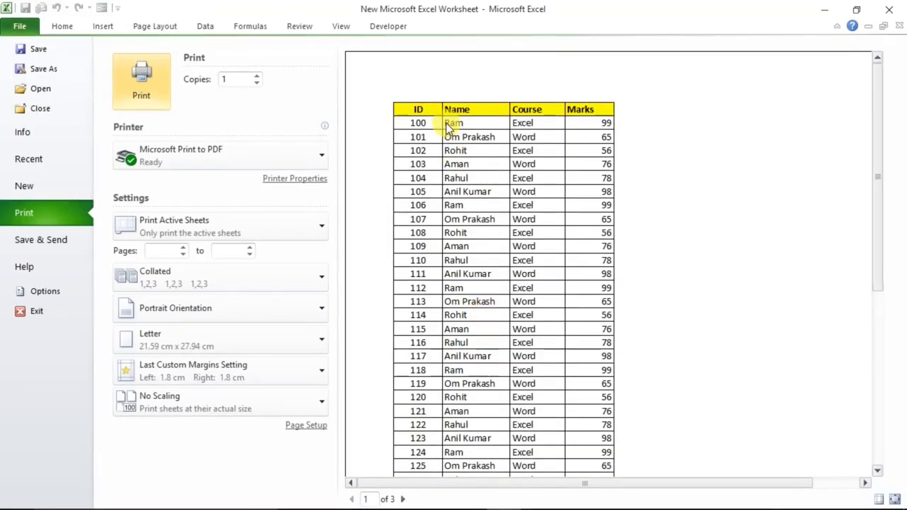
pyautogui.click(404, 498)
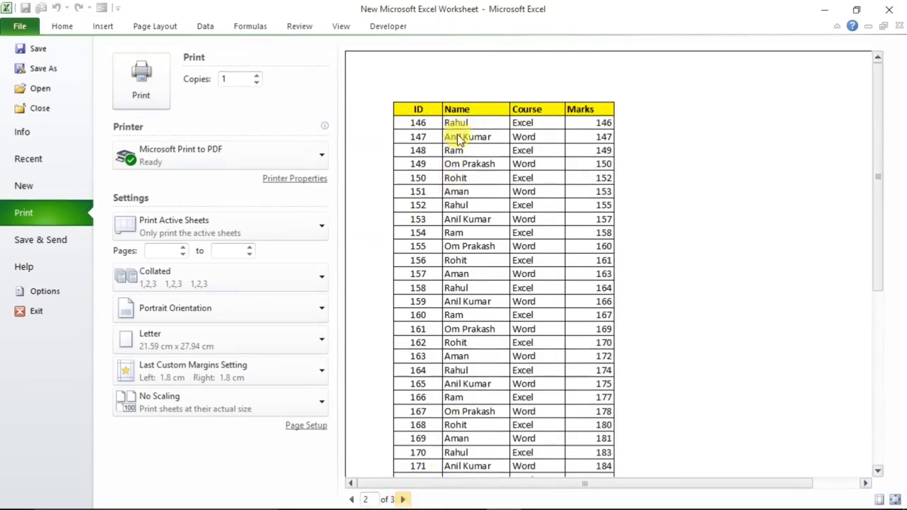
pyautogui.scroll(-1, 420, 441)
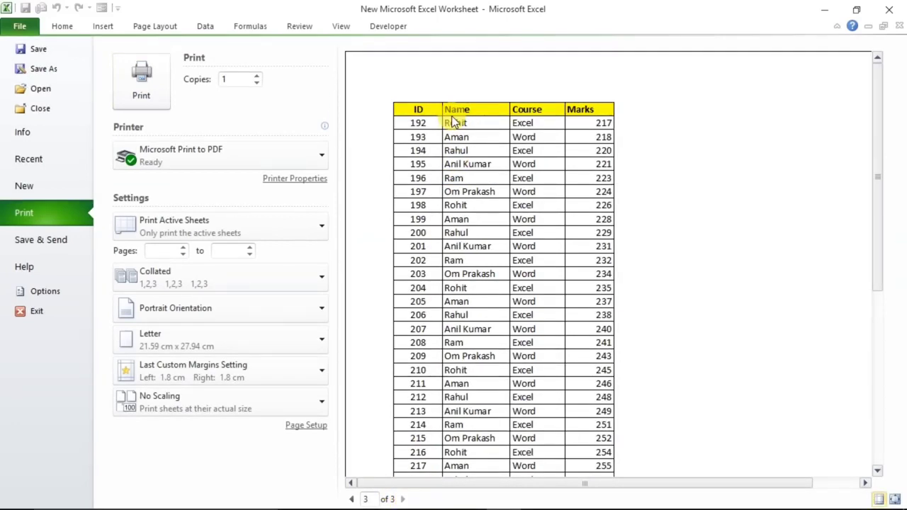
pyautogui.press('Escape')
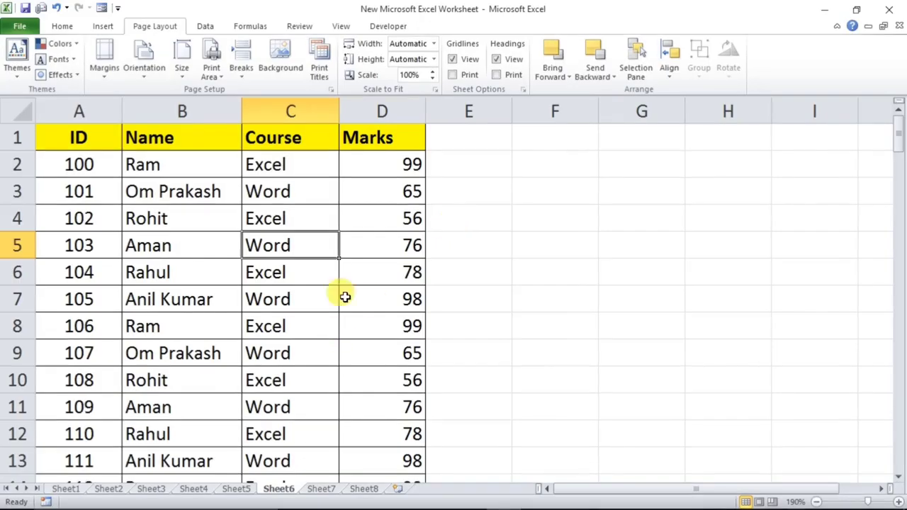
# Set the print area to the records in A5:D7
pyautogui.moveTo(71, 240); pyautogui.dragTo(360, 309)
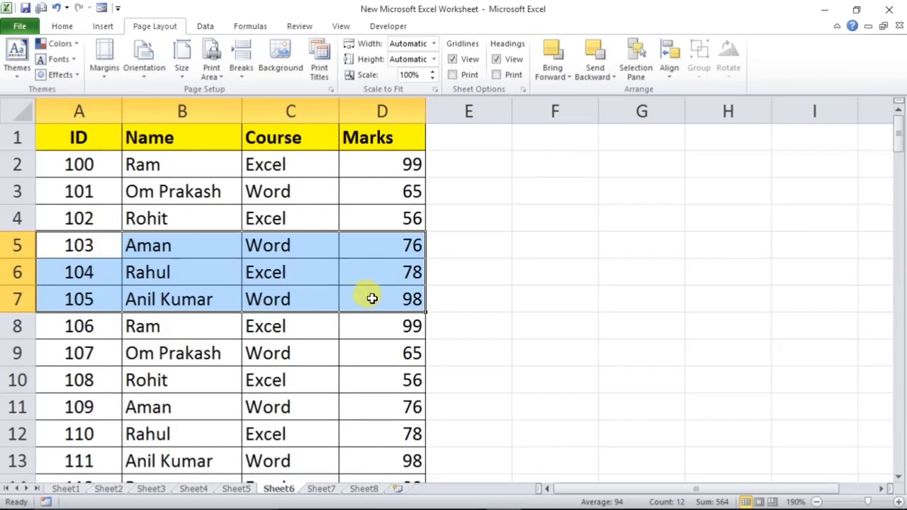
pyautogui.click(211, 76)
pyautogui.click(244, 92)
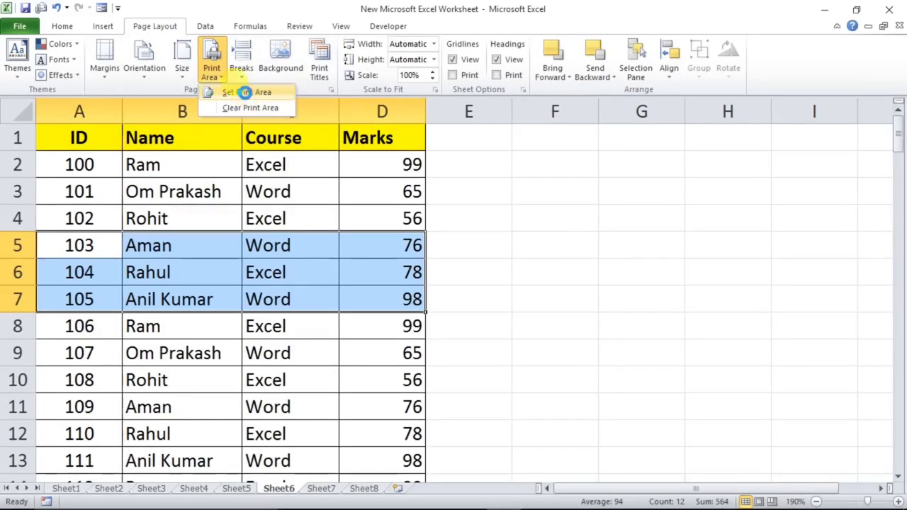
pyautogui.click(344, 241)
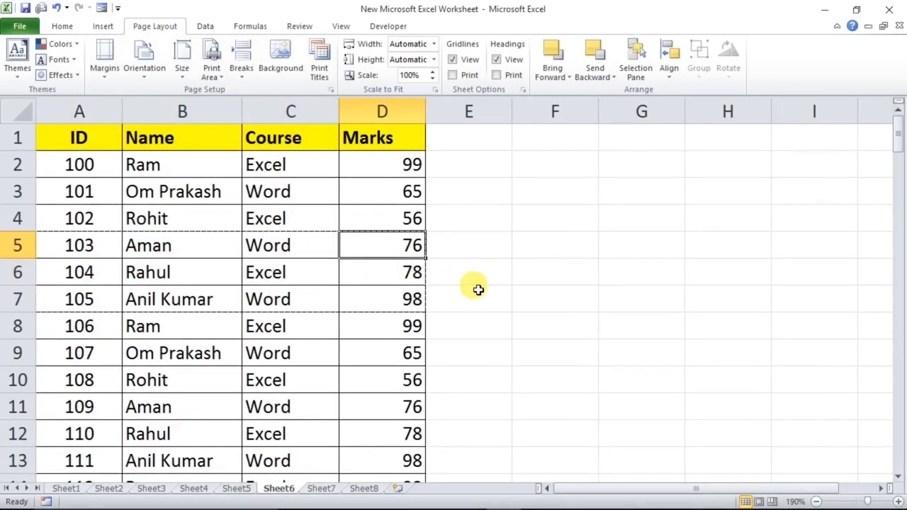
# Check the print preview of the A5:D7 print area, and clear the print area in the worksheet
pyautogui.hotkey('ctrl', 'p')
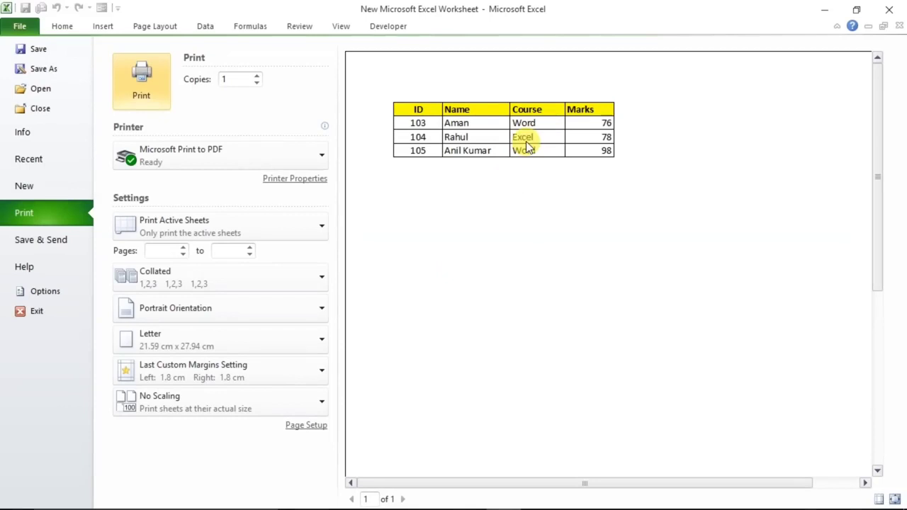
pyautogui.press('Escape')
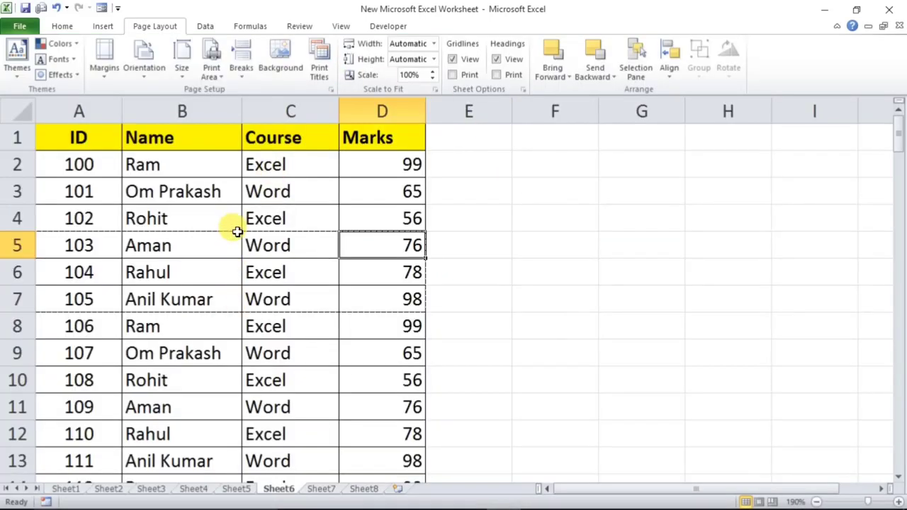
pyautogui.click(220, 78)
pyautogui.click(243, 110)
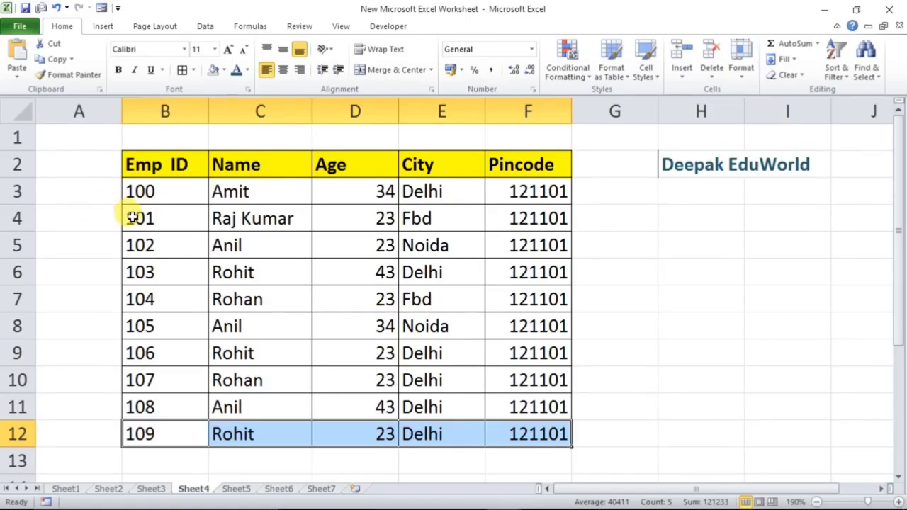
# Preview a white font color on the records in B4:F7 of Sheet4 without applying it
pyautogui.moveTo(131, 218); pyautogui.dragTo(538, 304)
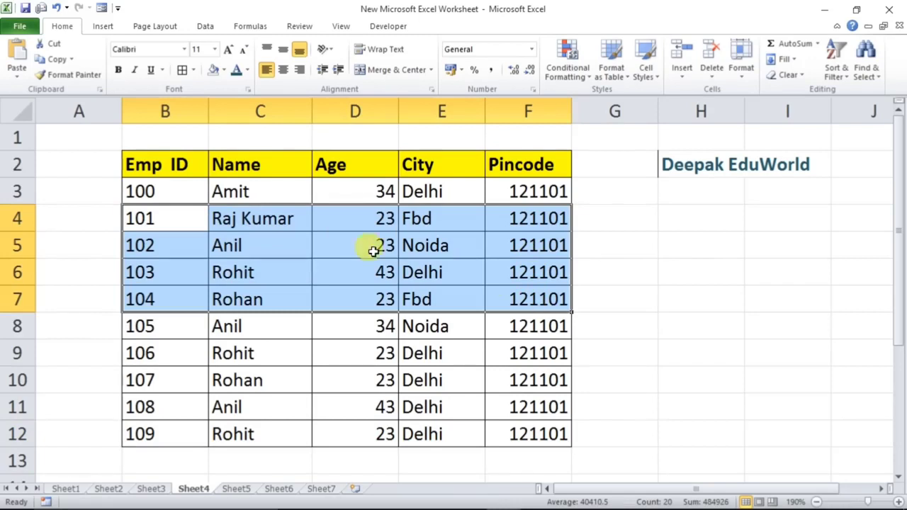
pyautogui.click(247, 70)
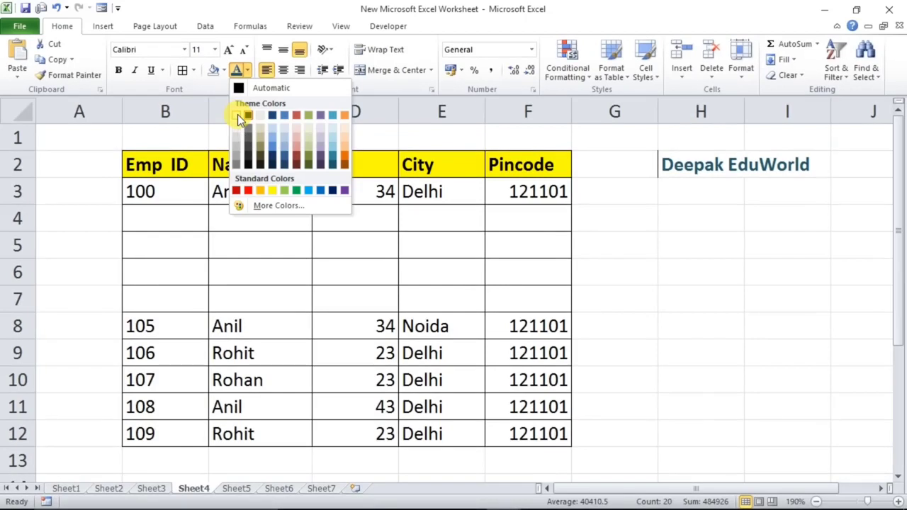
pyautogui.click(677, 349)
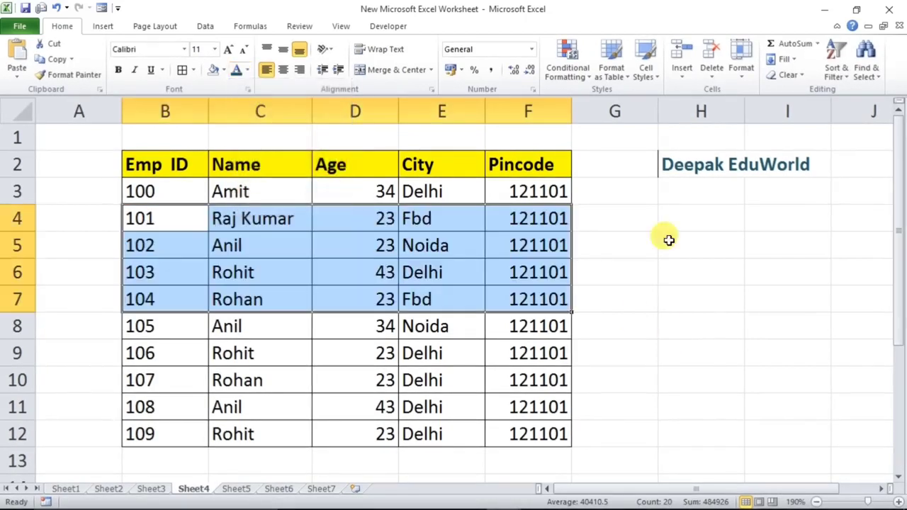
# Hide the text in H2:I2 by applying the custom number format ;;; to the cells
pyautogui.moveTo(660, 174); pyautogui.dragTo(796, 163)
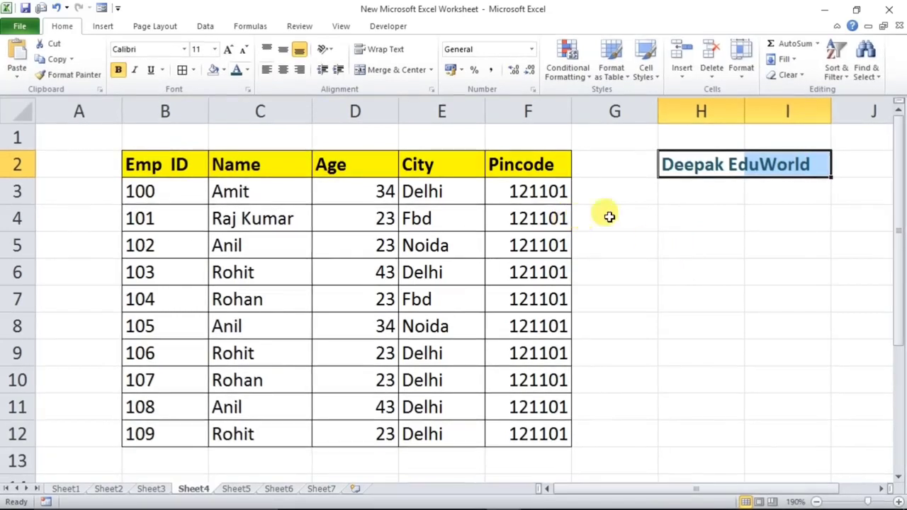
pyautogui.rightClick(691, 167)
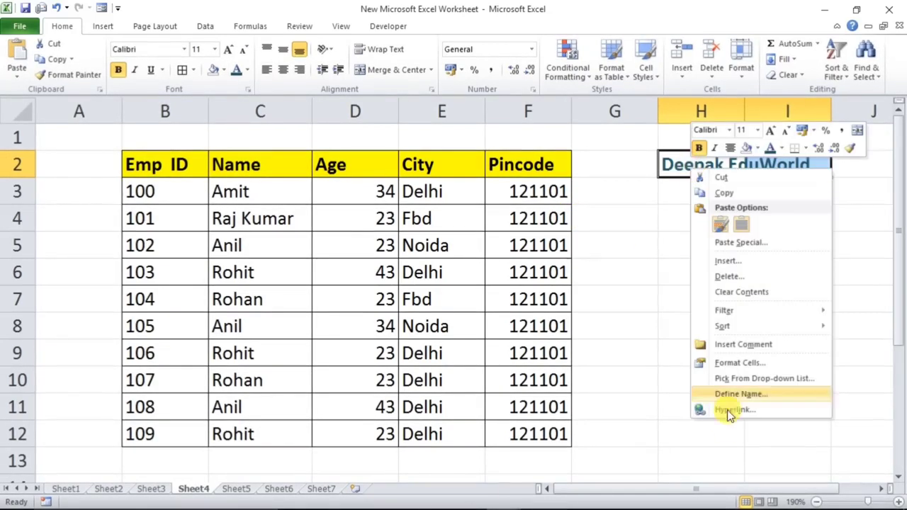
pyautogui.click(738, 363)
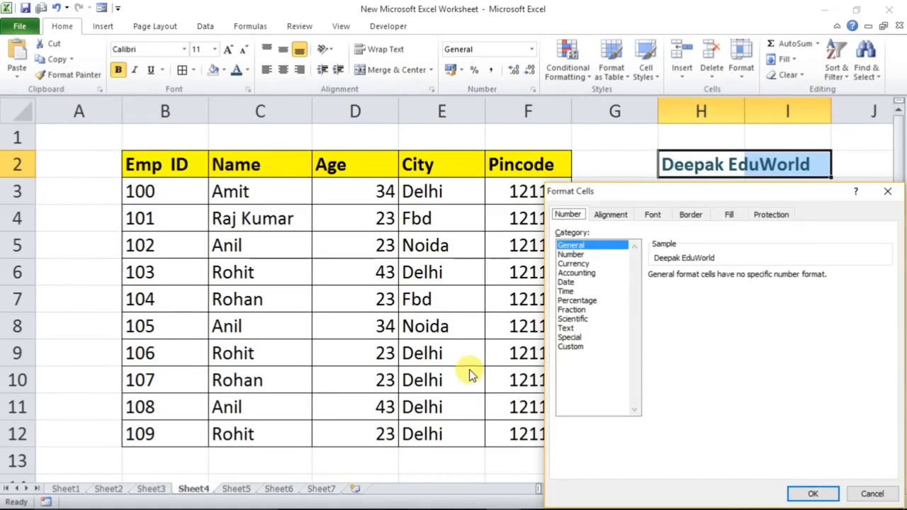
pyautogui.click(574, 347)
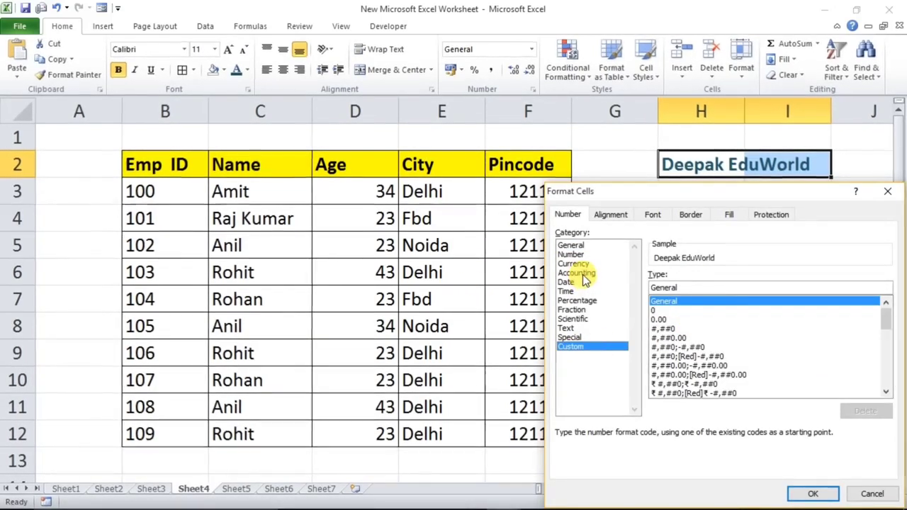
pyautogui.click(697, 287)
pyautogui.press('BackSpace')
pyautogui.press('BackSpace')
pyautogui.press('BackSpace')
pyautogui.press('BackSpace')
pyautogui.press('BackSpace')
pyautogui.press('BackSpace')
pyautogui.press('BackSpace')
pyautogui.write(';;;')
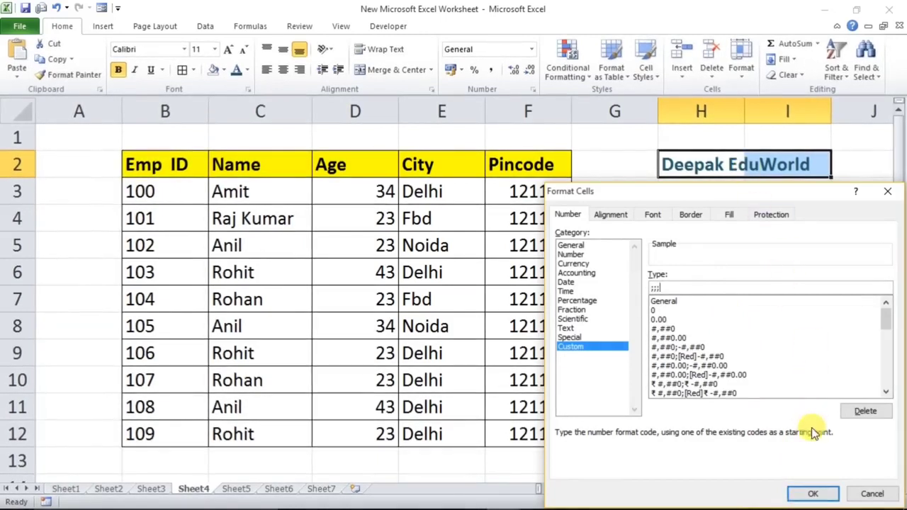
pyautogui.click(808, 493)
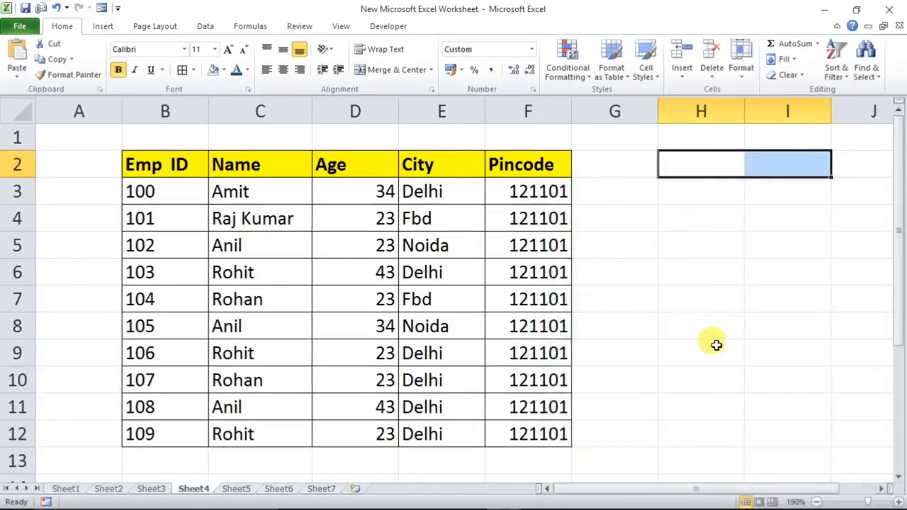
# Select the range G1:I4 to inspect the area around the hidden text, and deselect it
pyautogui.click(708, 299)
pyautogui.moveTo(634, 138); pyautogui.dragTo(811, 217)
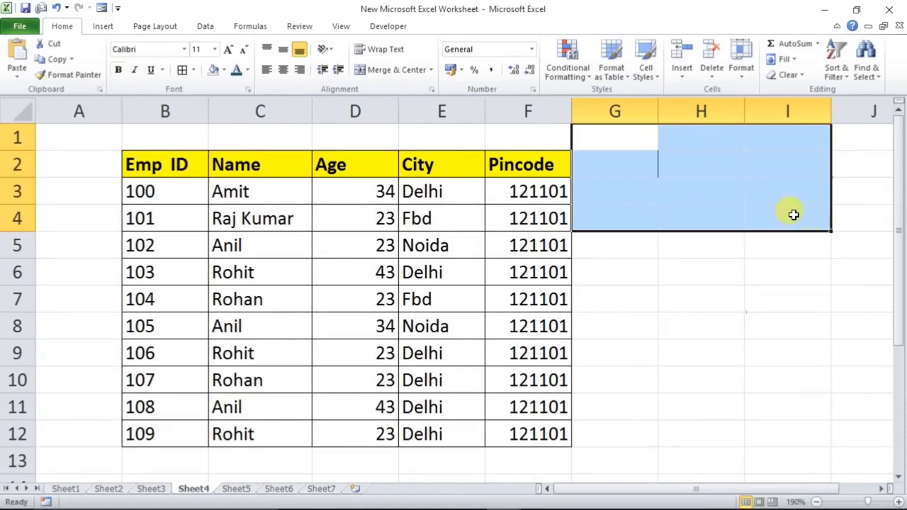
pyautogui.click(615, 279)
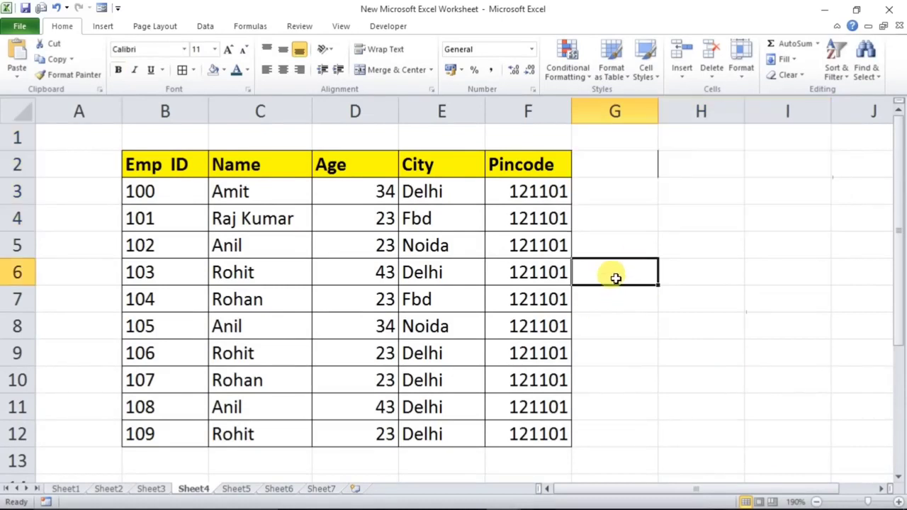
# Unhide the text in H2:I2 by clearing the custom number format code from the cells
pyautogui.moveTo(680, 165); pyautogui.dragTo(773, 150)
pyautogui.moveTo(707, 159); pyautogui.dragTo(768, 161)
pyautogui.hotkey('ctrl', '1')
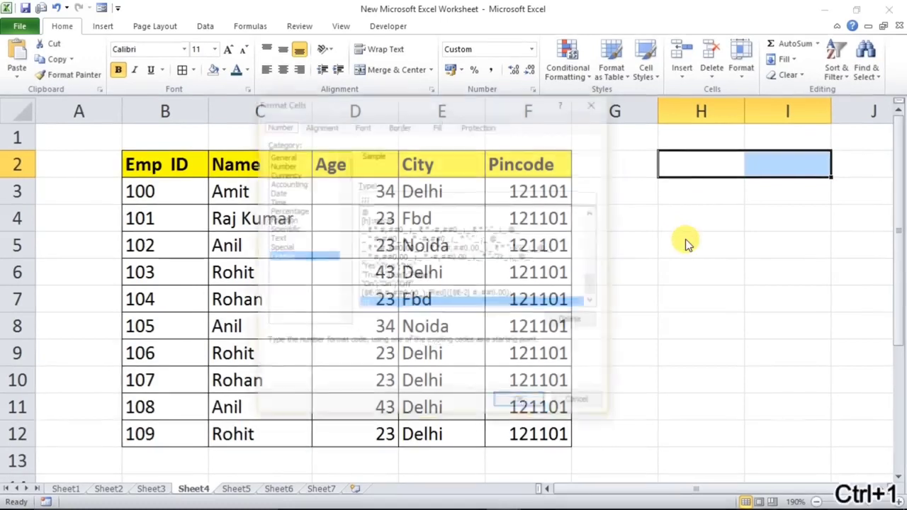
pyautogui.click(384, 198)
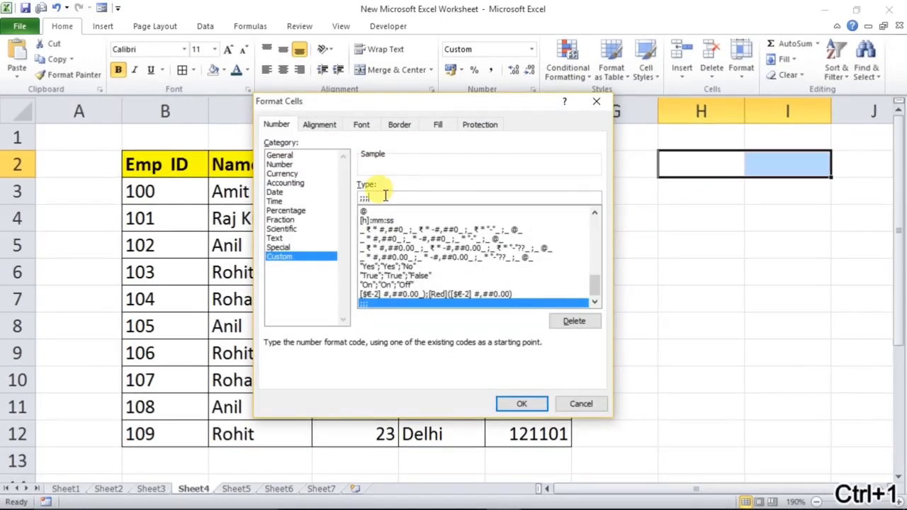
pyautogui.press('BackSpace')
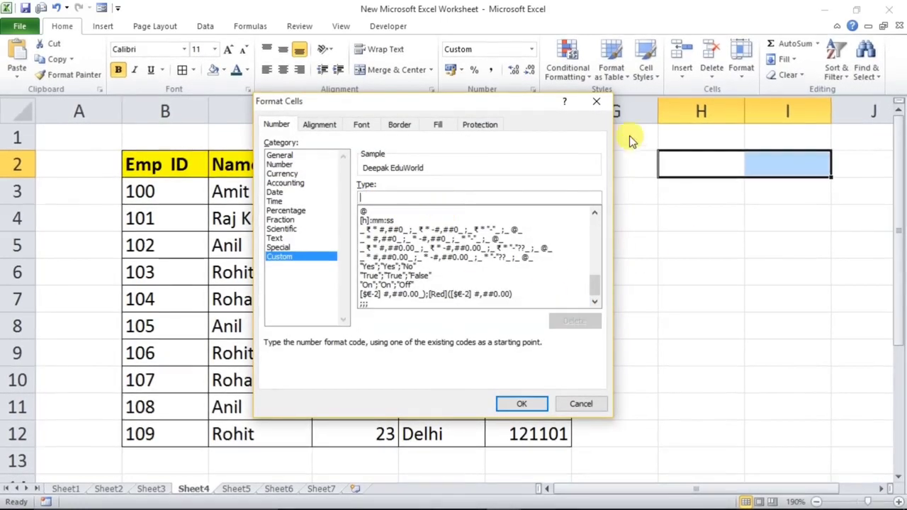
pyautogui.click(519, 408)
pyautogui.click(698, 275)
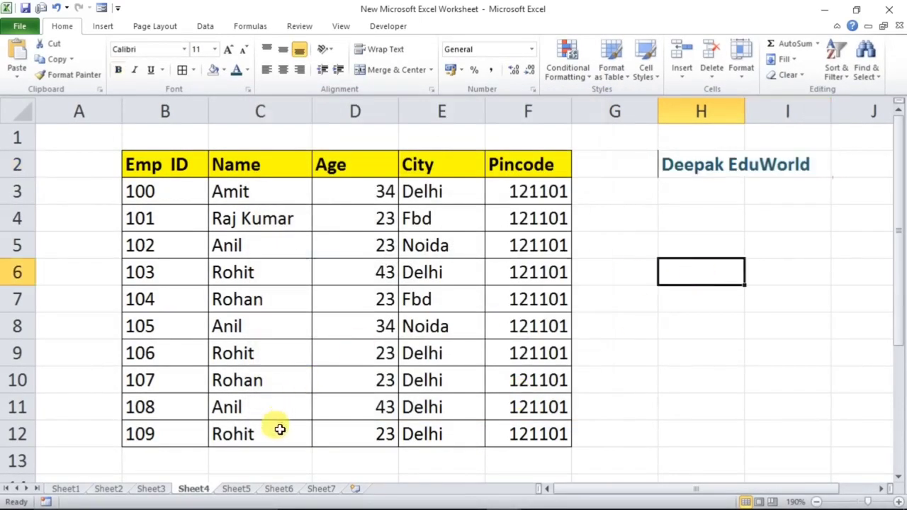
# Open Sheet5 and highlight the Emp ID and Name table in B2:C7
pyautogui.click(277, 488)
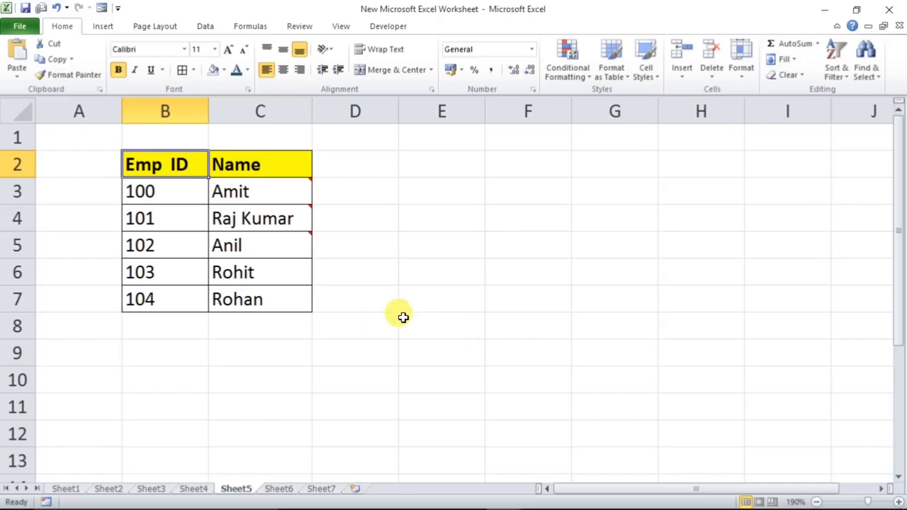
pyautogui.moveTo(134, 164); pyautogui.dragTo(265, 288)
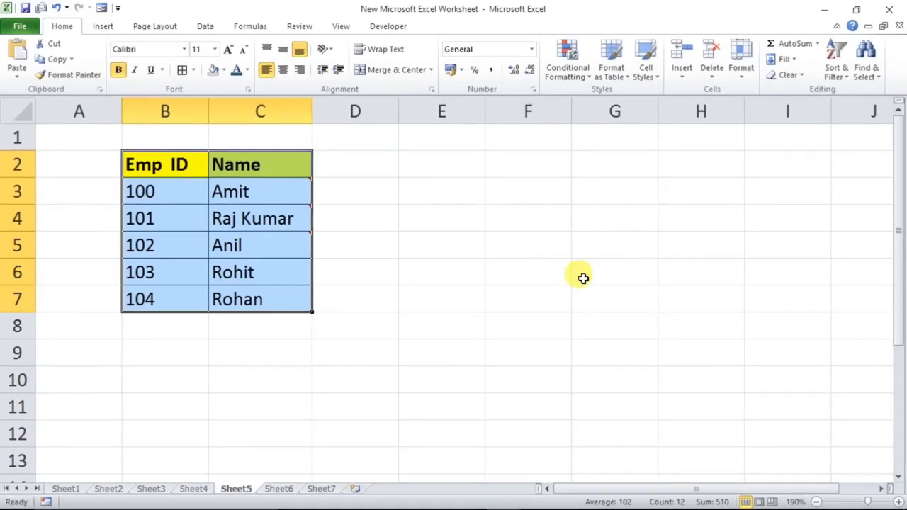
pyautogui.click(251, 241)
# Move the table from B2:C7 to E2:F7, and return it to its original place
pyautogui.moveTo(178, 163); pyautogui.dragTo(272, 290)
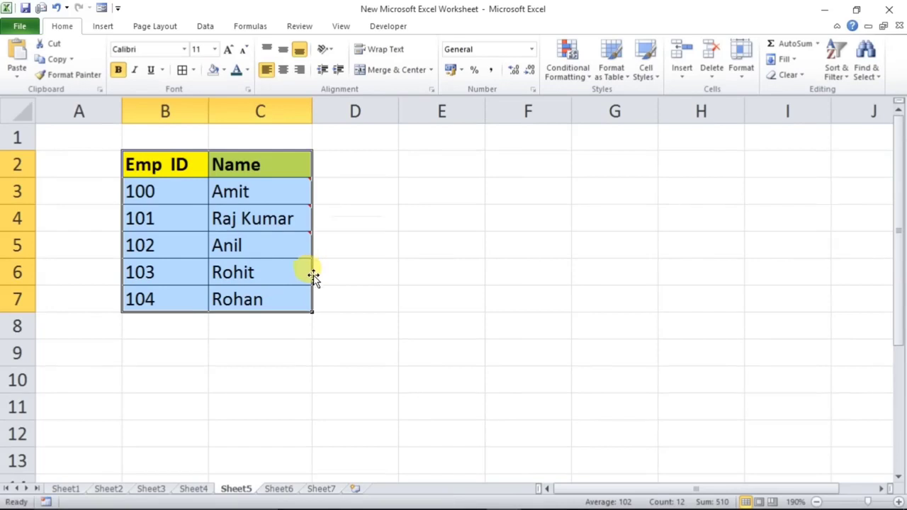
pyautogui.moveTo(314, 279); pyautogui.dragTo(538, 262)
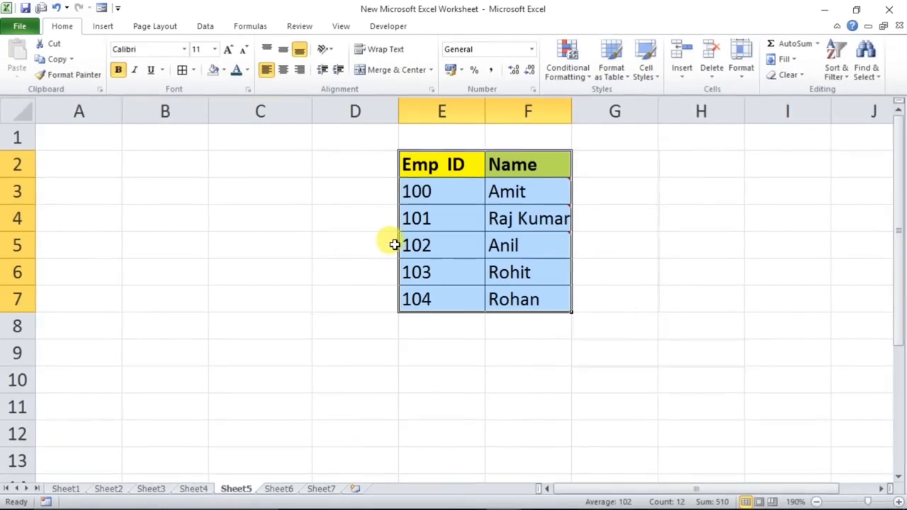
pyautogui.moveTo(399, 245); pyautogui.dragTo(156, 255)
pyautogui.click(602, 310)
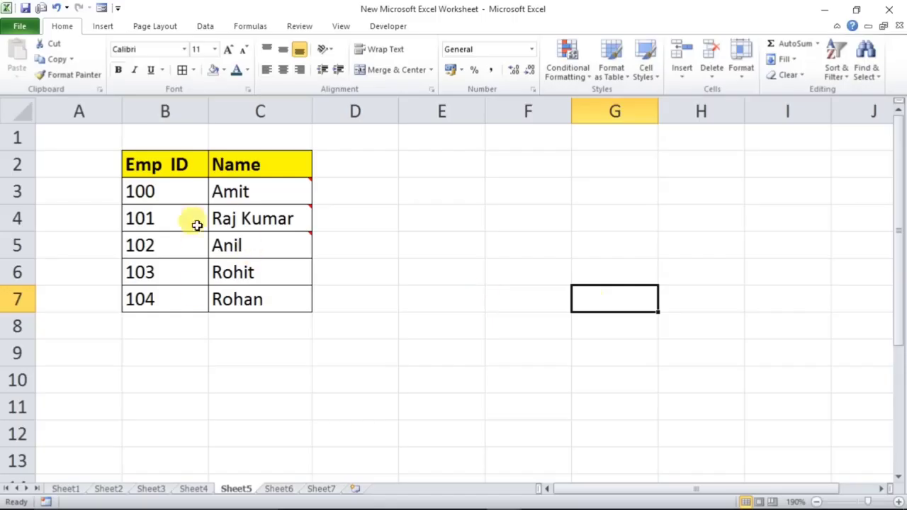
# Examine the vertical Emp ID and Name columns and the empty rows 9 to 11 beneath the table
pyautogui.moveTo(158, 170); pyautogui.dragTo(146, 299)
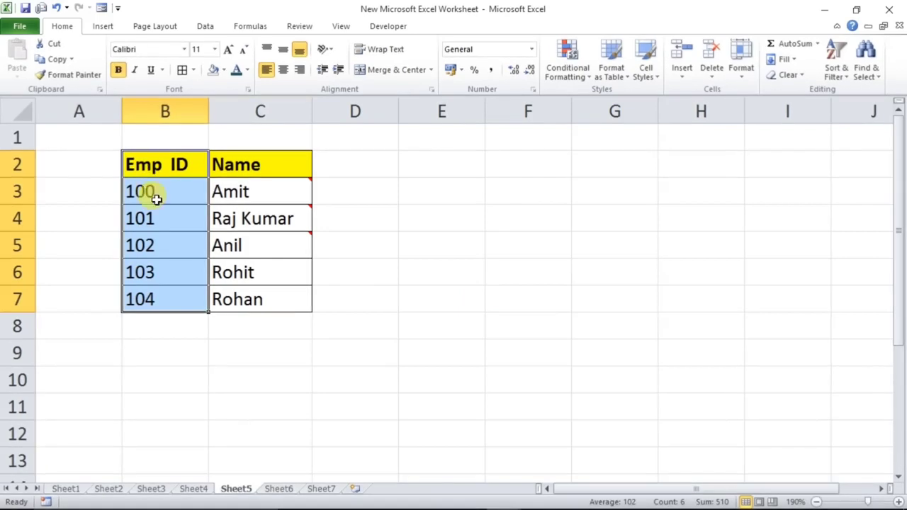
pyautogui.moveTo(246, 166); pyautogui.dragTo(243, 294)
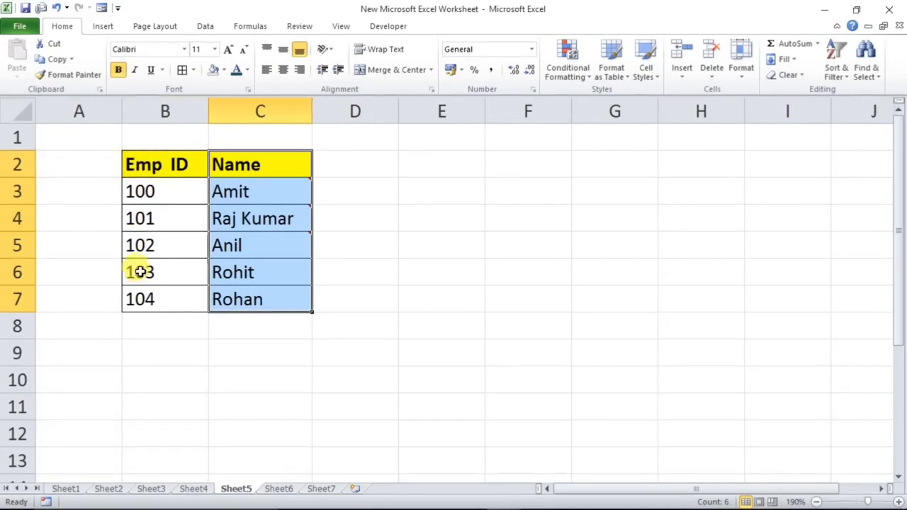
pyautogui.click(146, 165)
pyautogui.moveTo(145, 205); pyautogui.dragTo(145, 288)
pyautogui.moveTo(147, 353); pyautogui.dragTo(418, 366)
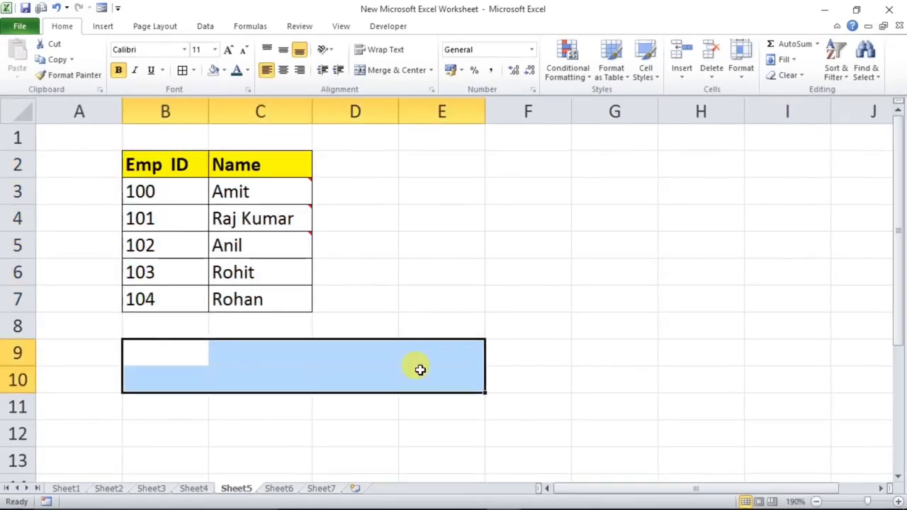
pyautogui.moveTo(145, 403); pyautogui.dragTo(427, 395)
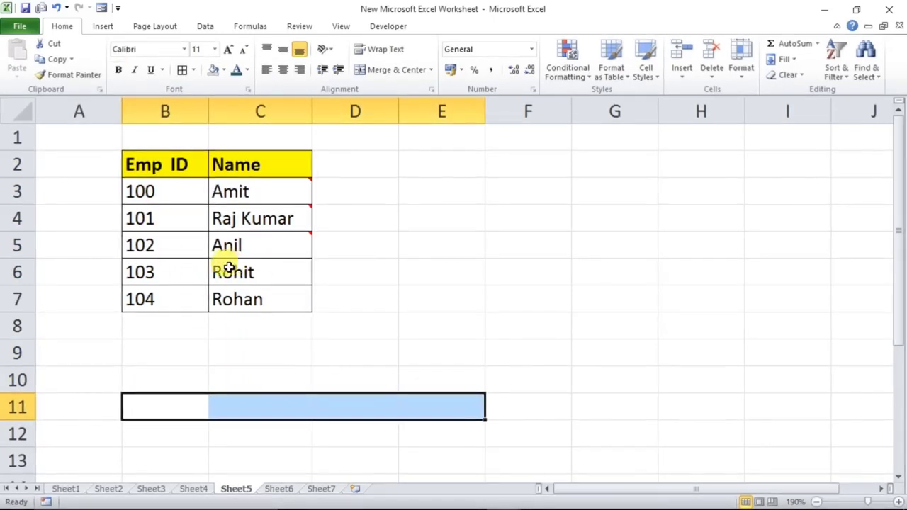
# Copy the table in B2:C7 and paste it transposed starting at cell B9
pyautogui.moveTo(136, 162); pyautogui.dragTo(253, 297)
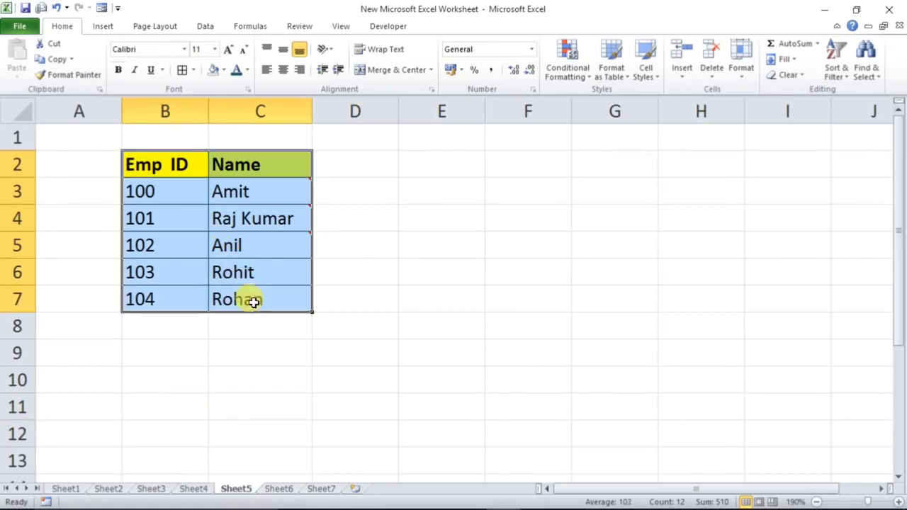
pyautogui.hotkey('ctrl', 'c')
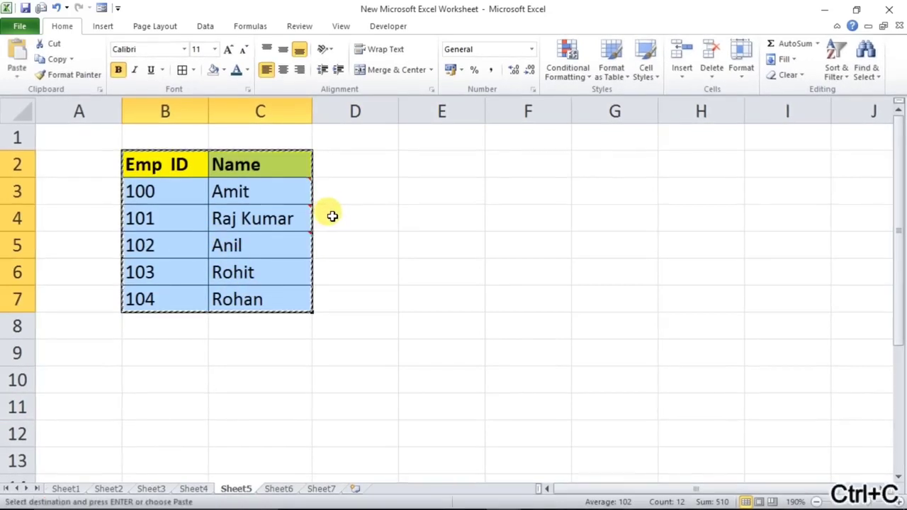
pyautogui.click(142, 352)
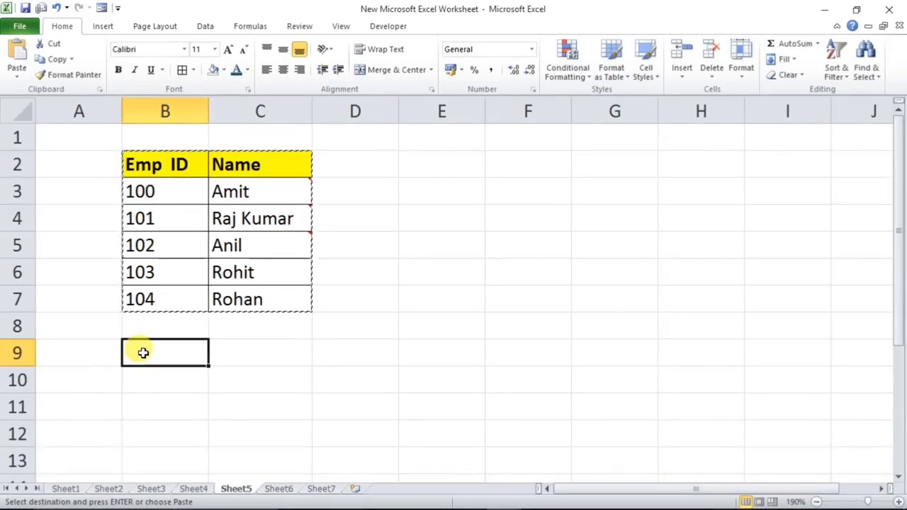
pyautogui.rightClick(146, 353)
pyautogui.click(186, 177)
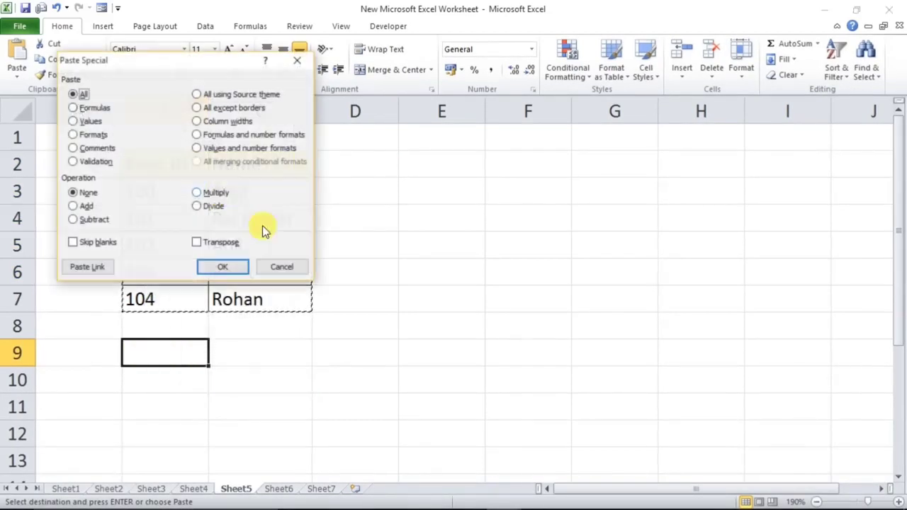
pyautogui.click(201, 243)
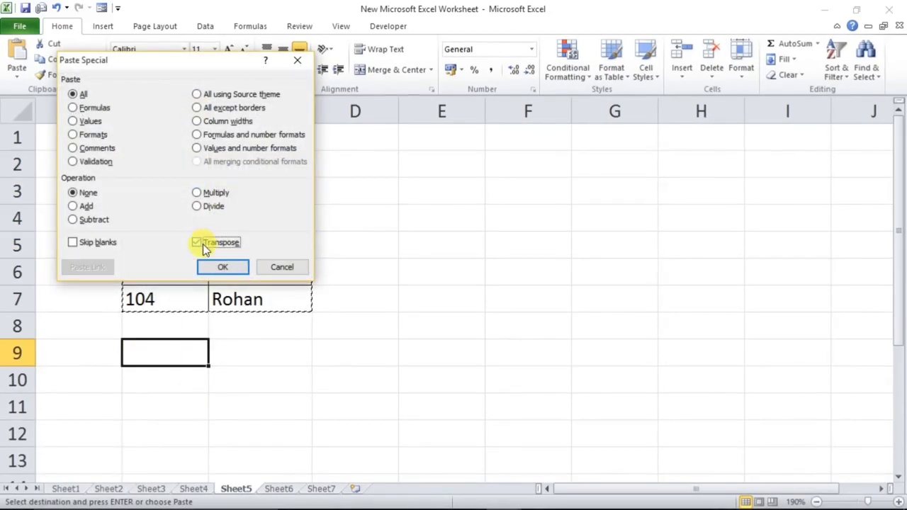
pyautogui.click(222, 277)
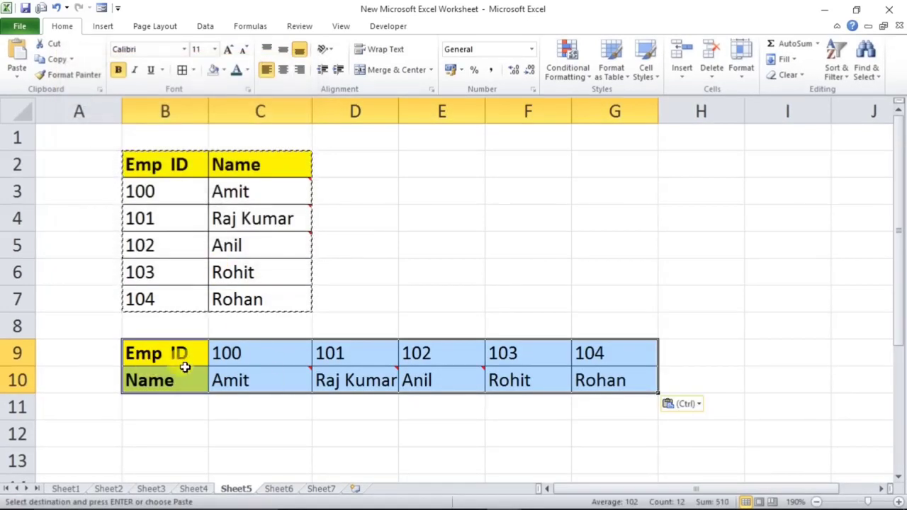
# Compare the original vertical Emp ID column with the Emp ID row of the transposed table
pyautogui.moveTo(150, 164); pyautogui.dragTo(152, 275)
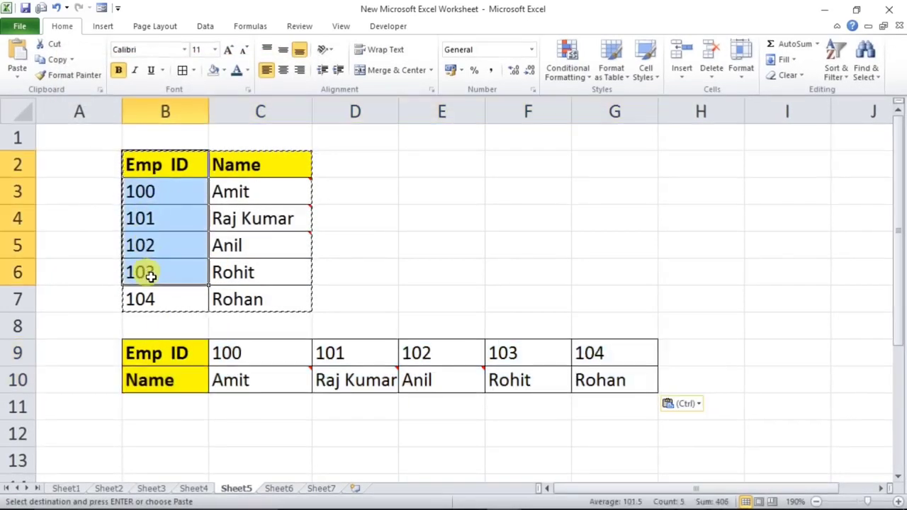
pyautogui.moveTo(203, 348); pyautogui.dragTo(339, 354)
pyautogui.click(705, 352)
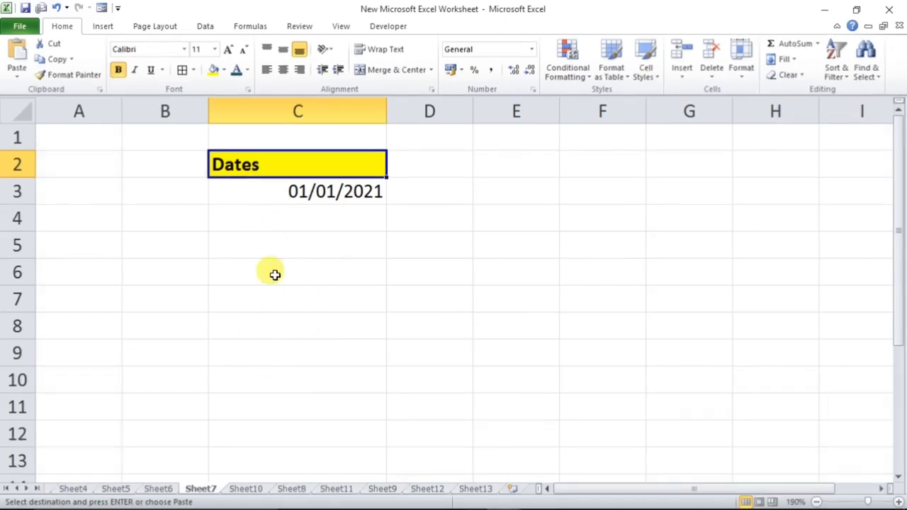
# Enter 1 in cell B3 of Sheet7, beside the first date under Dates
pyautogui.click(272, 194)
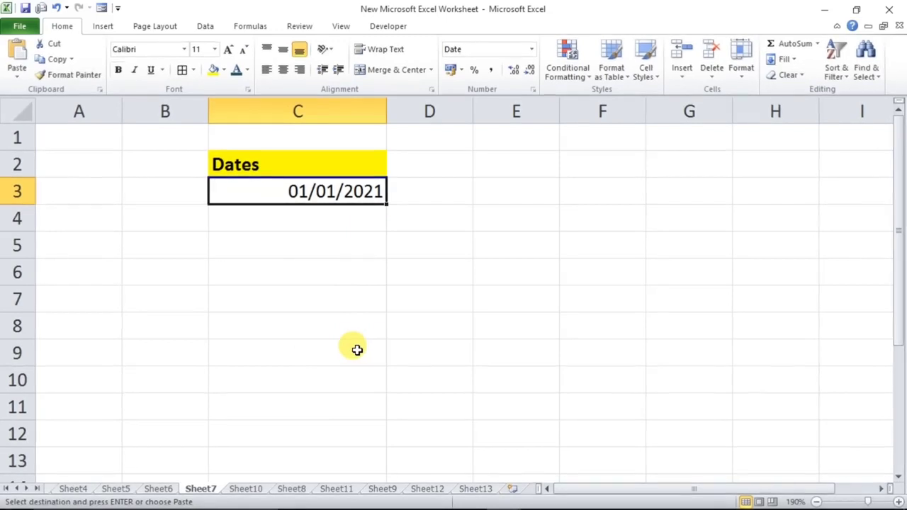
pyautogui.click(144, 196)
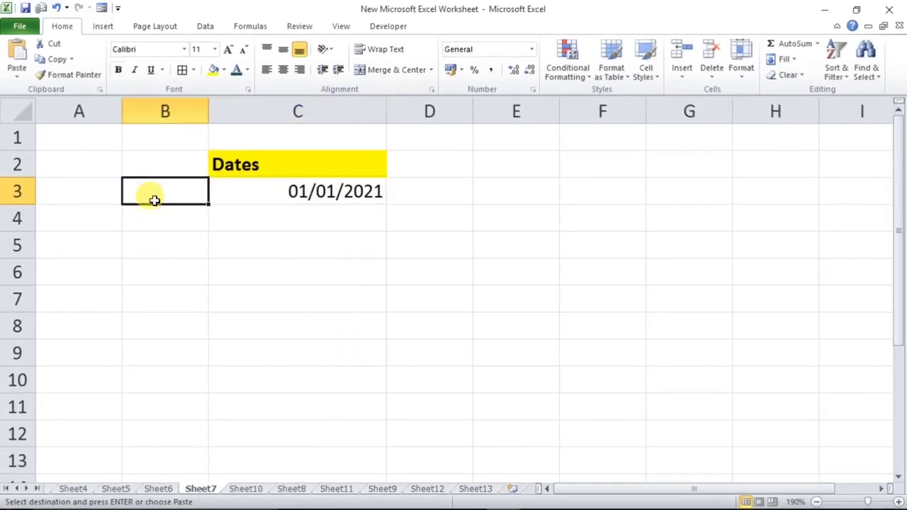
pyautogui.write('1')
pyautogui.click(289, 310)
pyautogui.click(166, 199)
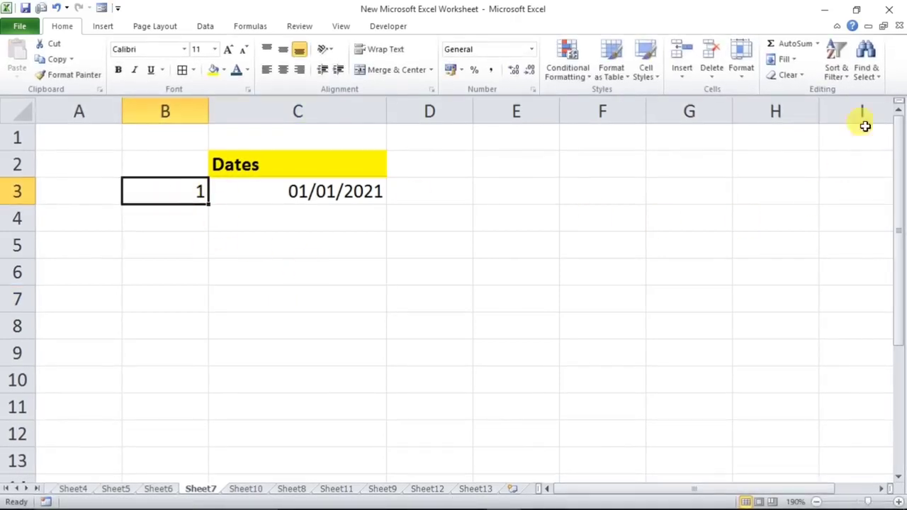
# Fill a linear series down column B from B3, with step value 1 and stop value 70
pyautogui.click(796, 60)
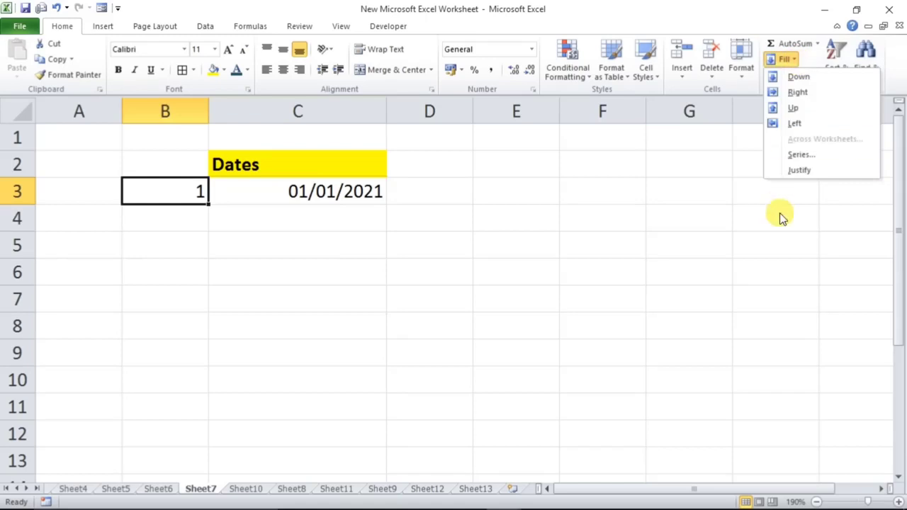
pyautogui.click(793, 156)
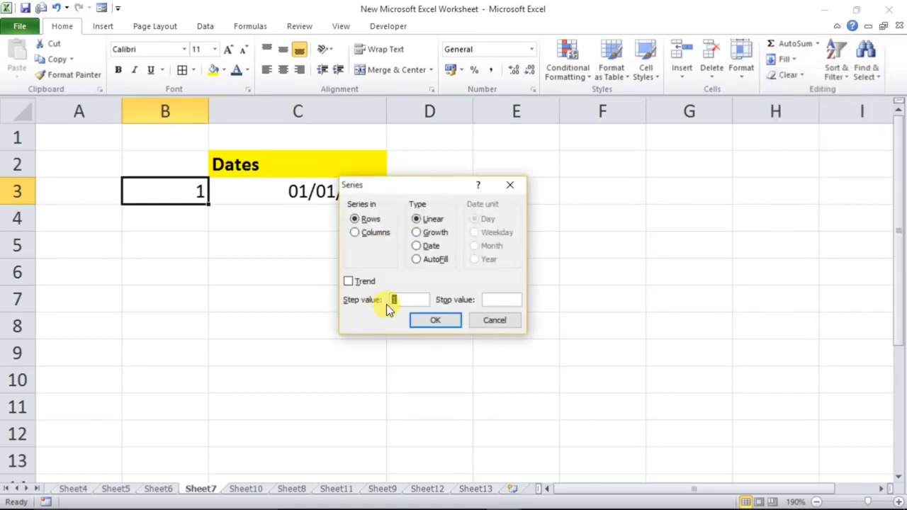
pyautogui.click(487, 300)
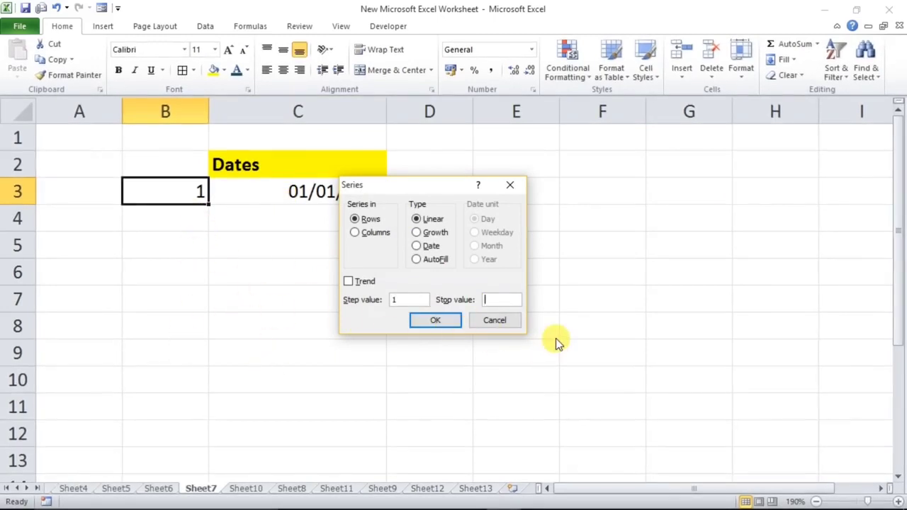
pyautogui.write('70')
pyautogui.click(363, 240)
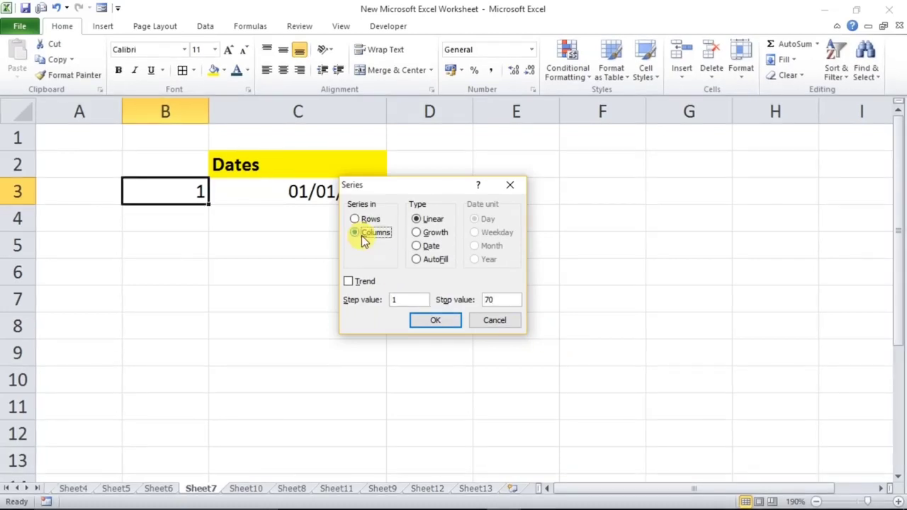
pyautogui.click(434, 320)
pyautogui.scroll(-3, 166, 364)
pyautogui.scroll(3, 166, 369)
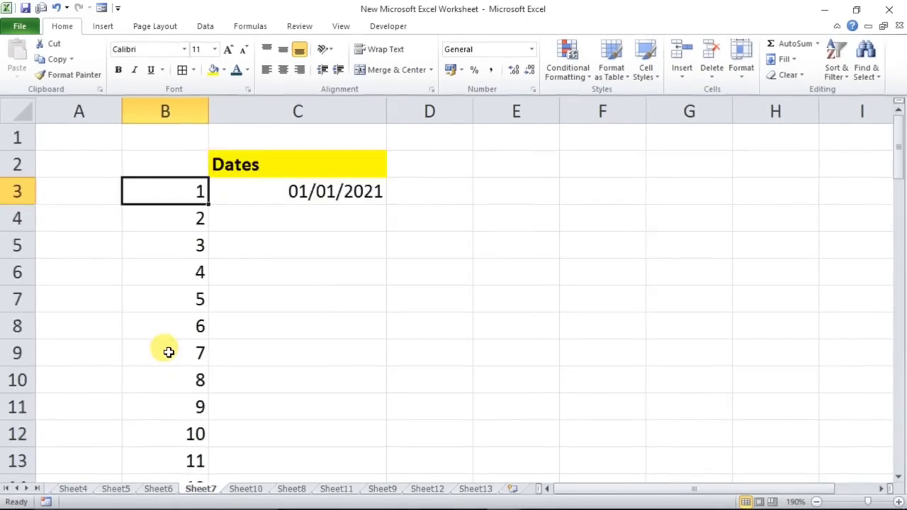
# AutoFill the date 01/01/2021 in C3 down to C72, alongside the numbers in column B
pyautogui.click(339, 206)
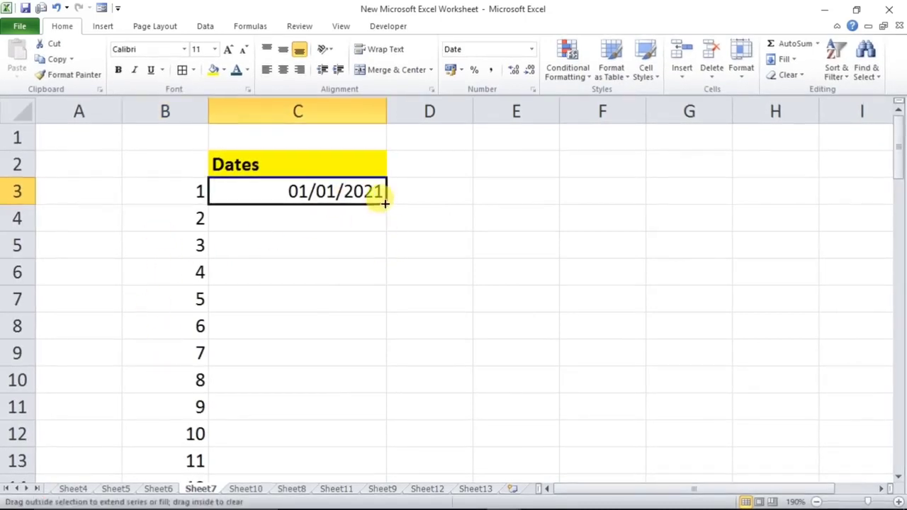
pyautogui.doubleClick(387, 203)
pyautogui.scroll(-20, 372, 316)
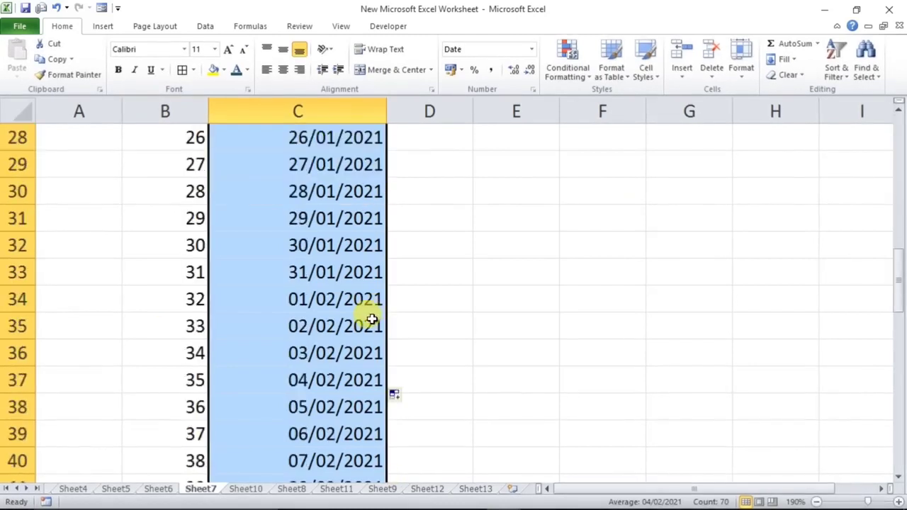
pyautogui.scroll(3, 372, 340)
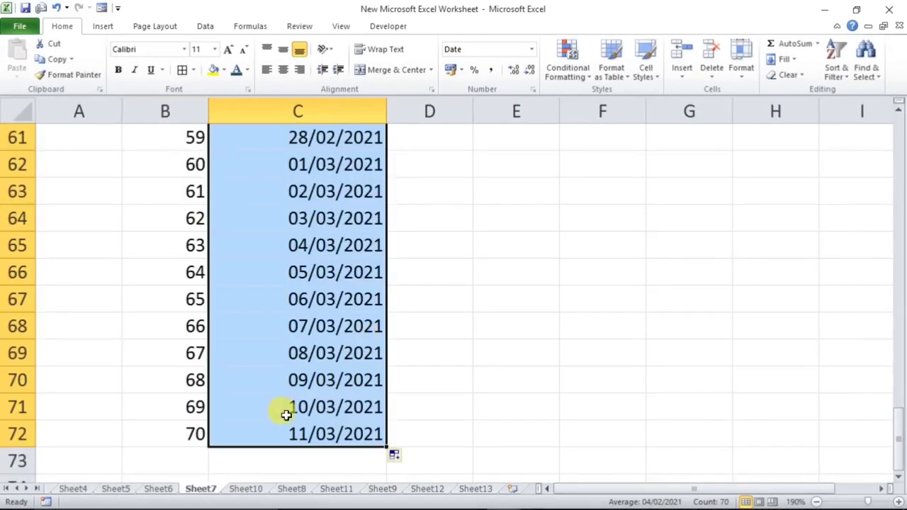
pyautogui.scroll(20, 318, 425)
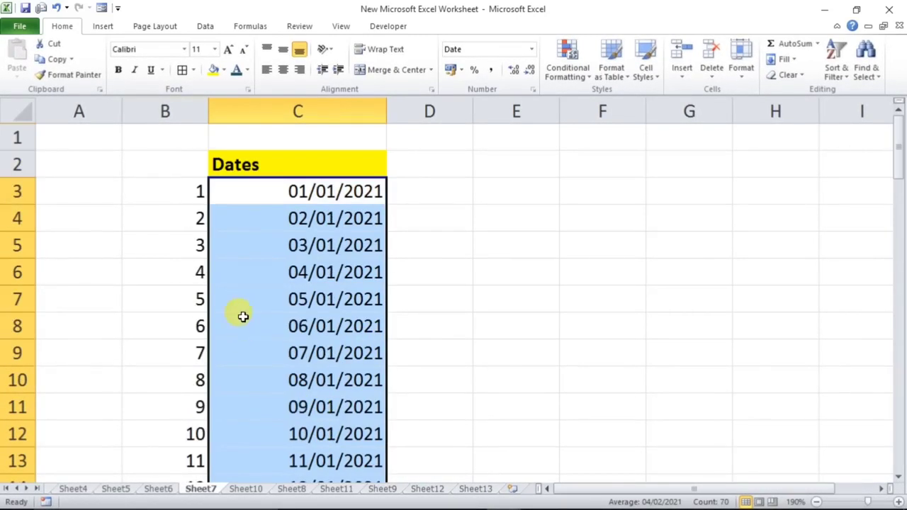
# Delete the helper numbers in column B, keeping the dates in column C
pyautogui.click(165, 112)
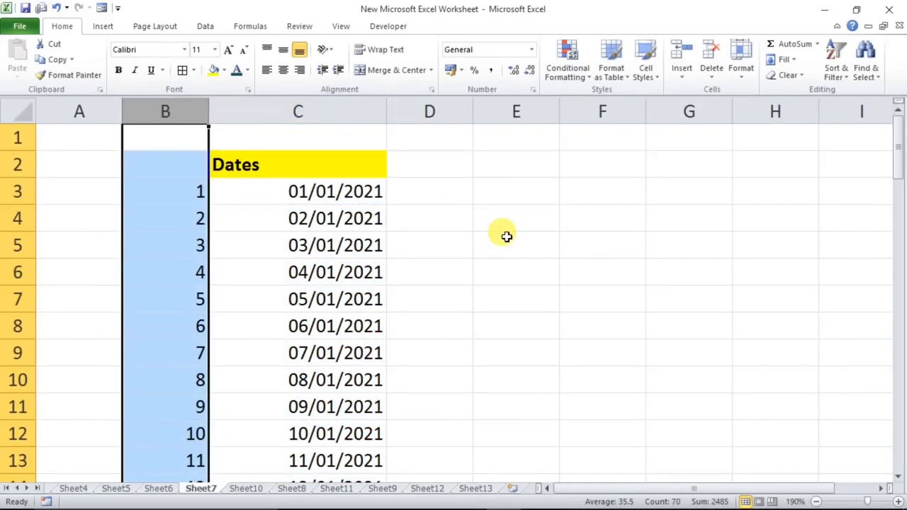
pyautogui.press('Delete')
pyautogui.click(302, 155)
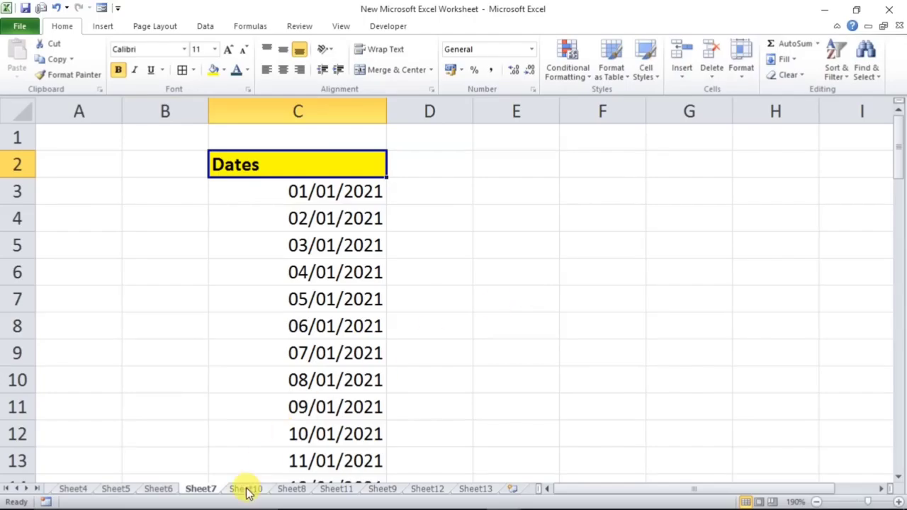
# On Sheet10, number the employee records 1 to 6 in the helper cells G3:G8 beside Pincode
pyautogui.click(247, 489)
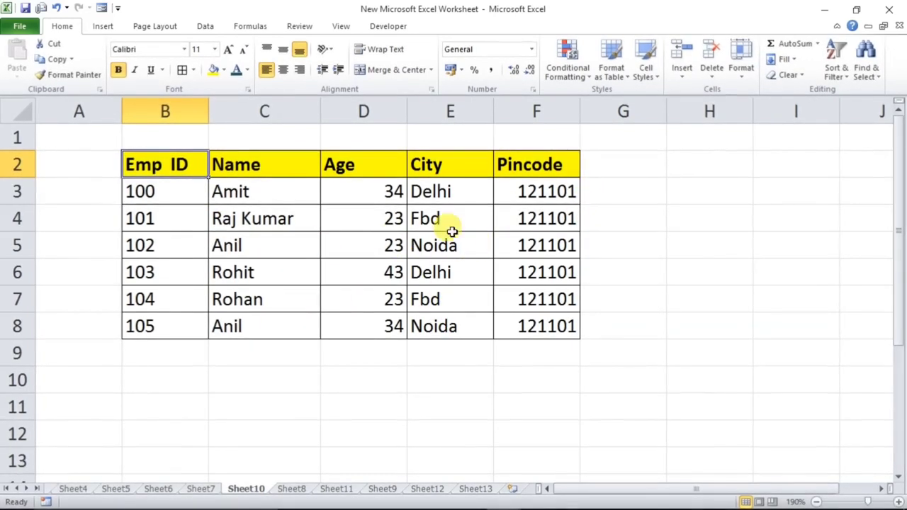
pyautogui.click(618, 188)
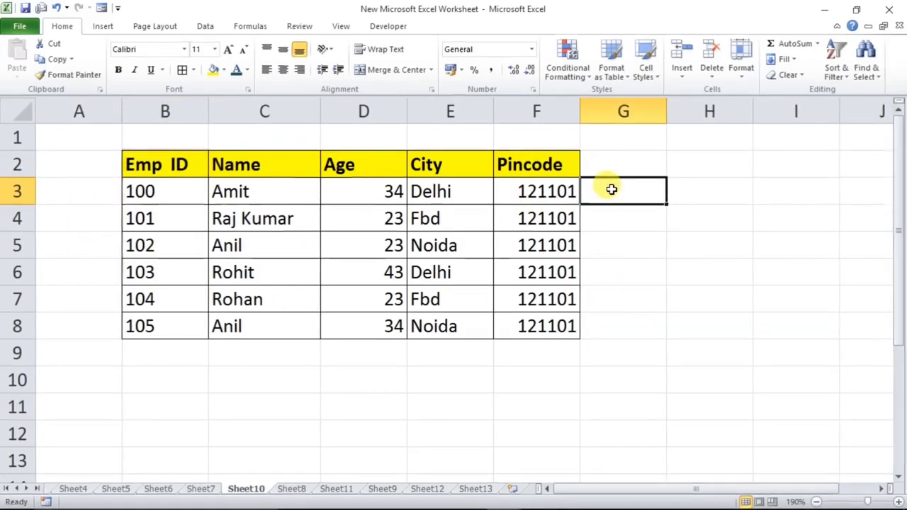
pyautogui.write('1')
pyautogui.press('Return')
pyautogui.write('2')
pyautogui.moveTo(624, 193); pyautogui.dragTo(659, 337)
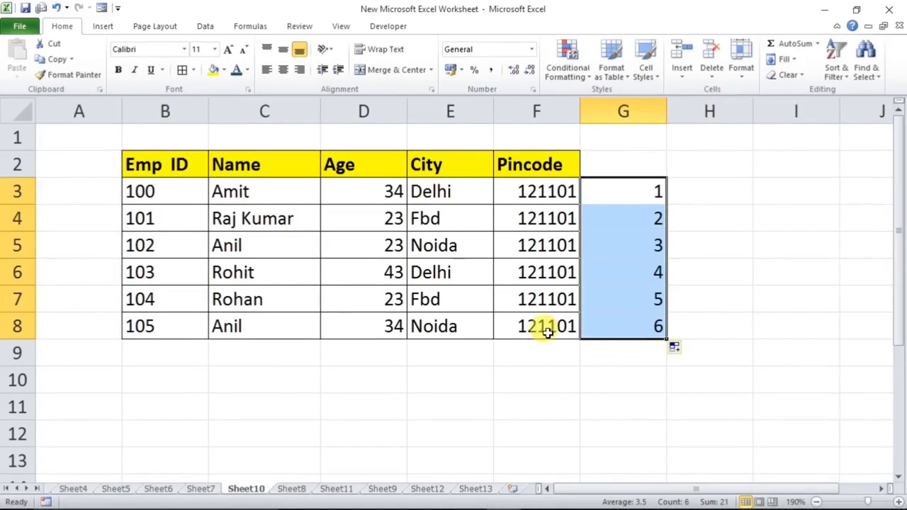
# Copy the numbers 1 to 6 from G3:G8 and paste them directly below, starting at G9
pyautogui.hotkey('ctrl', 'c')
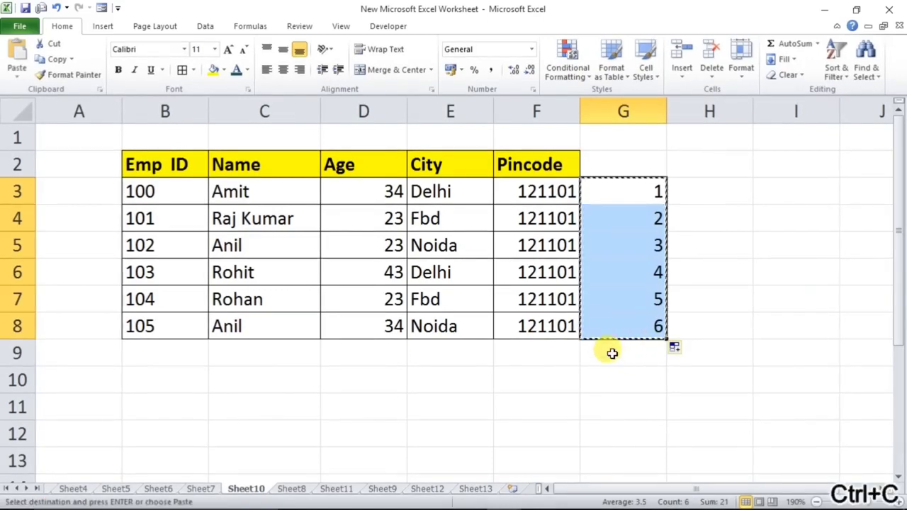
pyautogui.click(623, 362)
pyautogui.hotkey('ctrl', 'v')
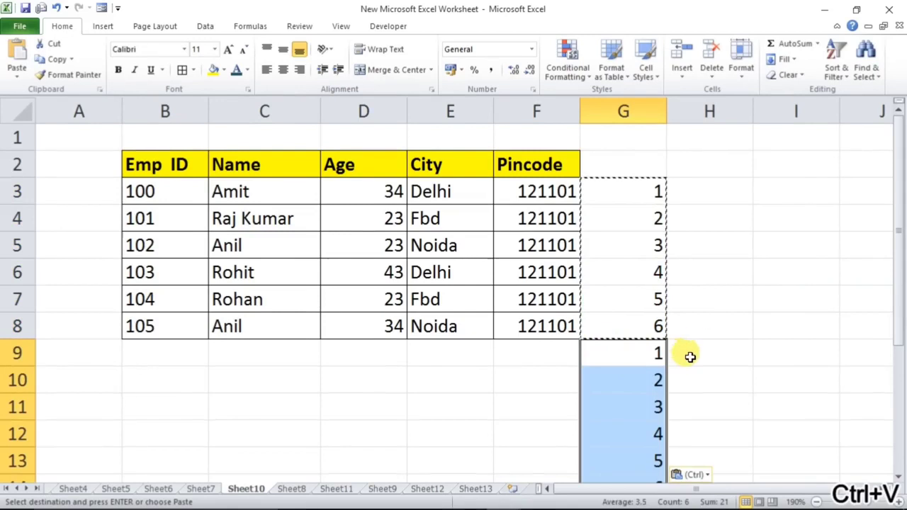
pyautogui.press('Escape')
# Enter the header "helper" in G2 above the number column, beside Pincode
pyautogui.click(542, 164)
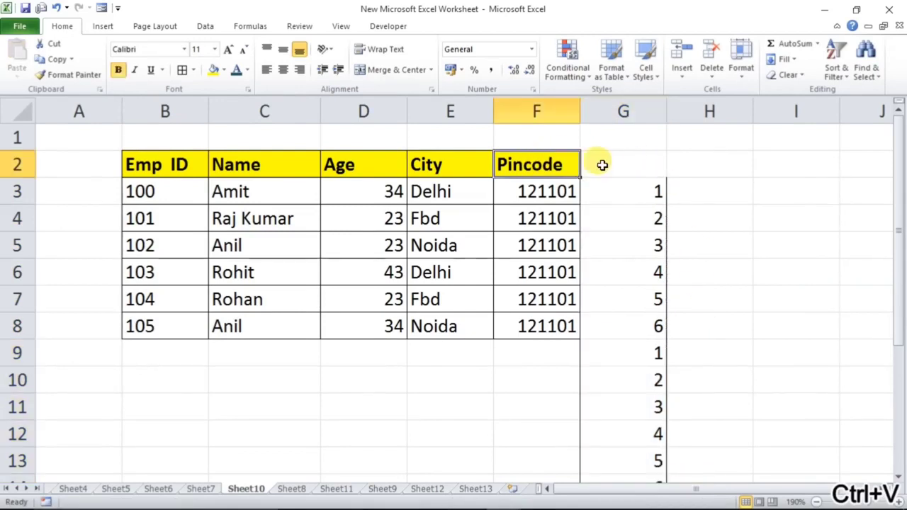
pyautogui.click(599, 167)
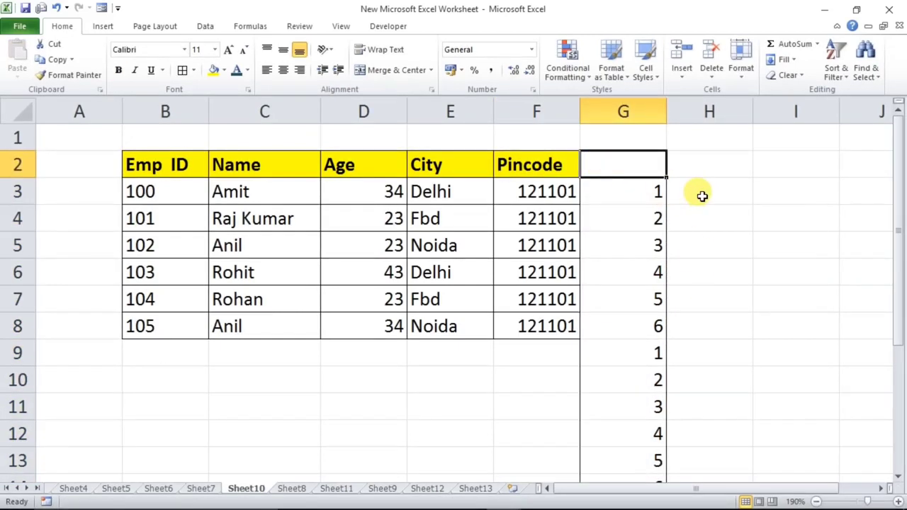
pyautogui.write('helper')
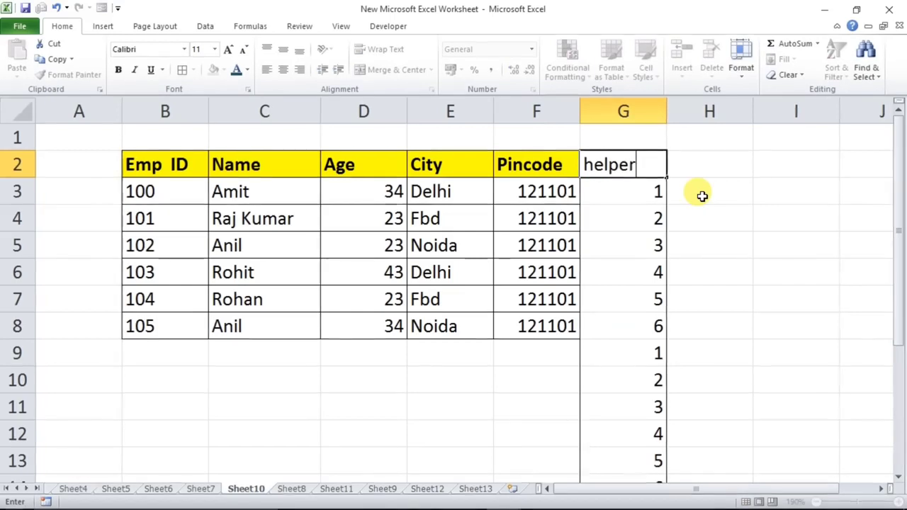
pyautogui.click(702, 196)
pyautogui.click(607, 163)
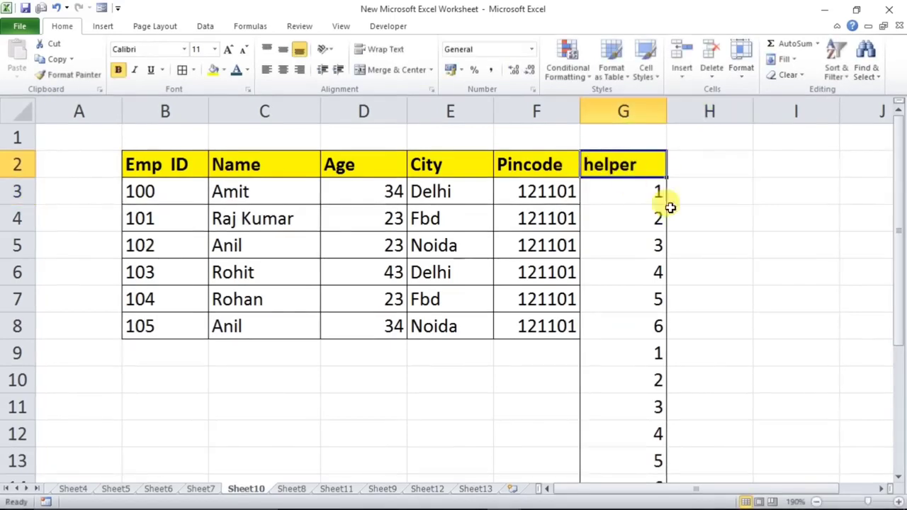
# Turn on filters for the table and sort the helper column from smallest to largest
pyautogui.hotkey('ctrl', 'shift', 'l')
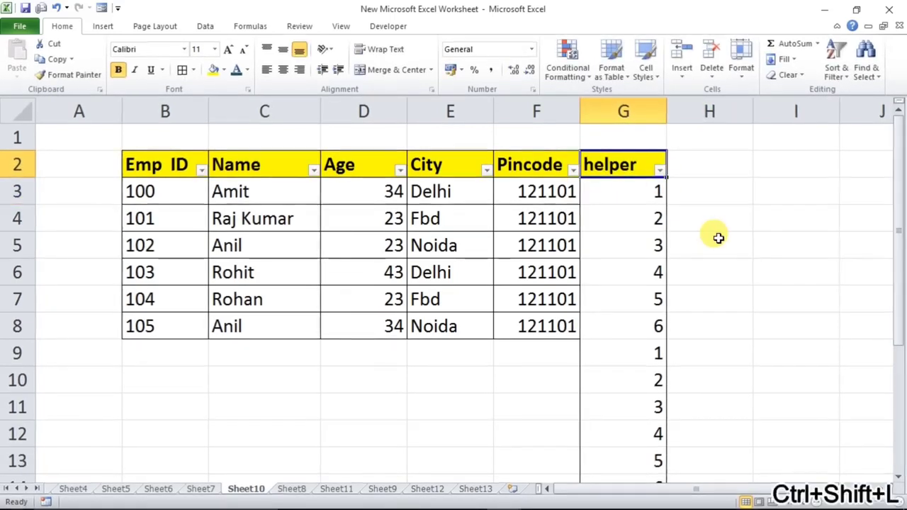
pyautogui.click(659, 170)
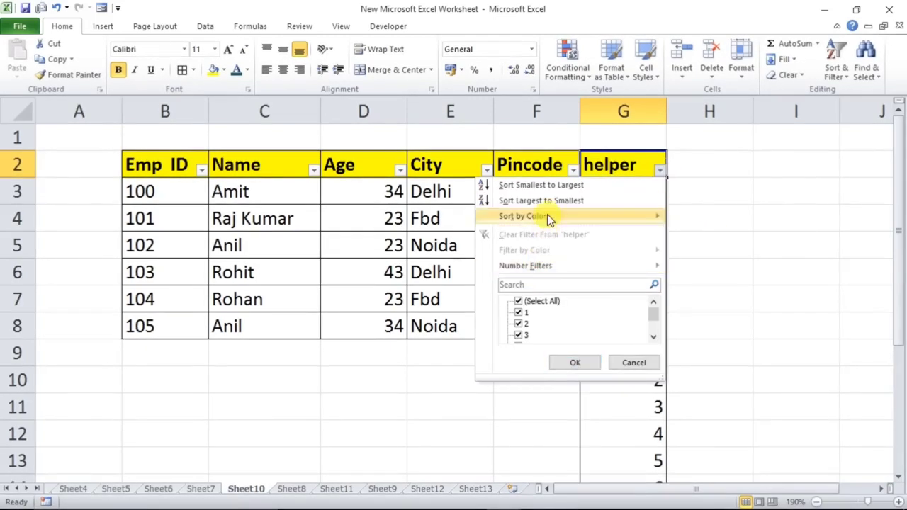
pyautogui.click(546, 186)
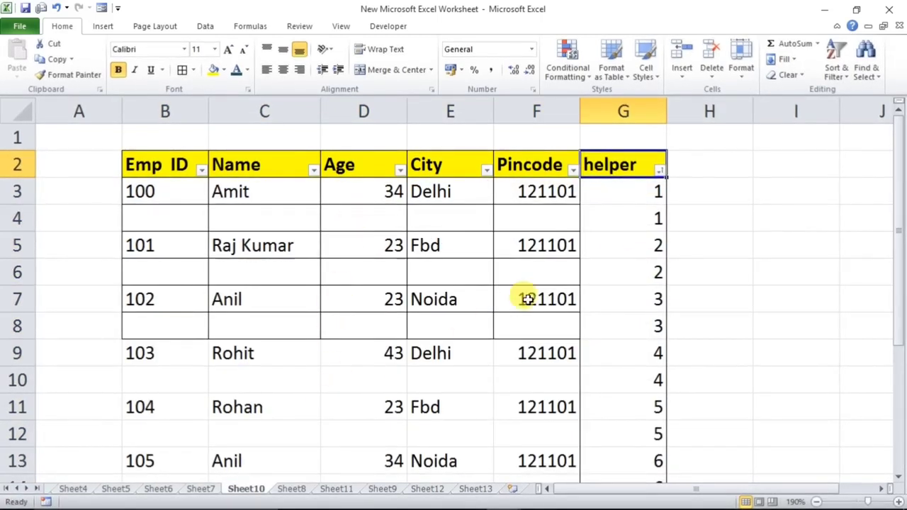
# Delete the helper column G from the sheet
pyautogui.rightClick(615, 112)
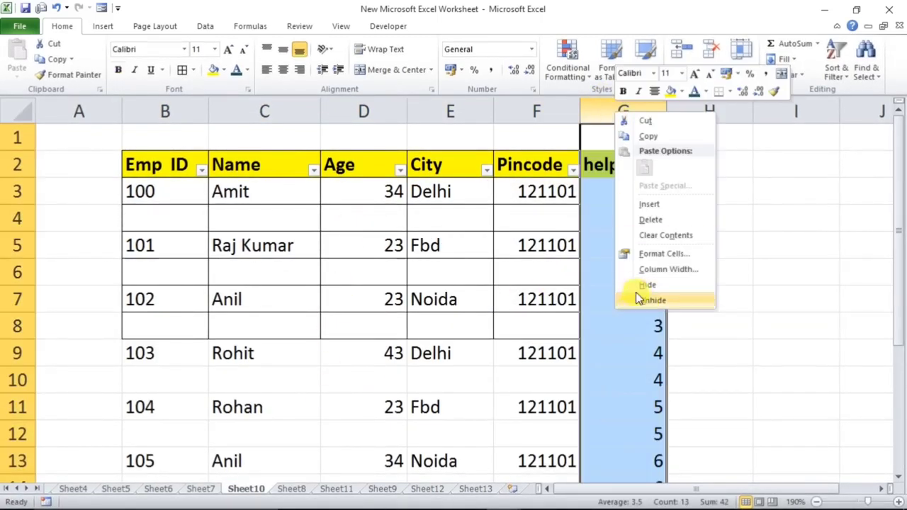
pyautogui.click(651, 220)
pyautogui.click(357, 270)
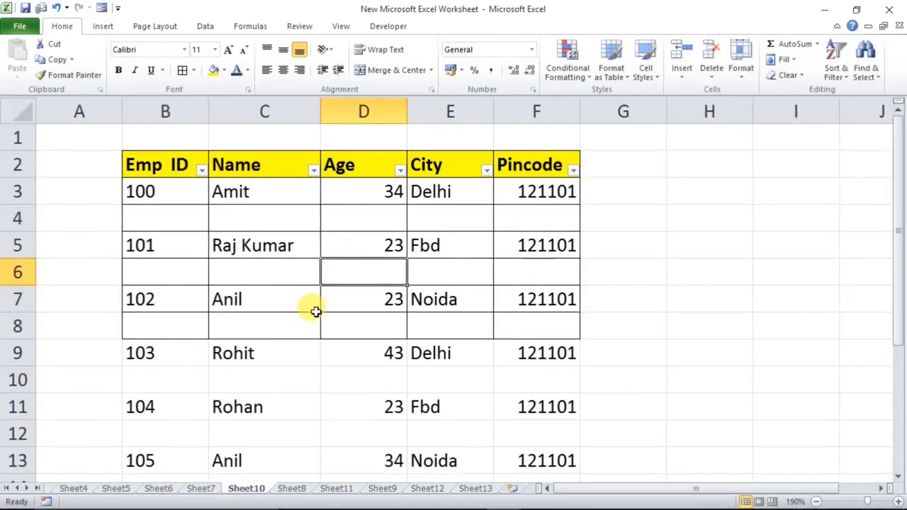
# Select the whole employee table B2:F14, including the inserted blank rows, and apply cell borders to it
pyautogui.hotkey('ctrl', 'a')
pyautogui.click(164, 175)
pyautogui.moveTo(165, 183); pyautogui.dragTo(541, 50)
pyautogui.scroll(3, 583, 347)
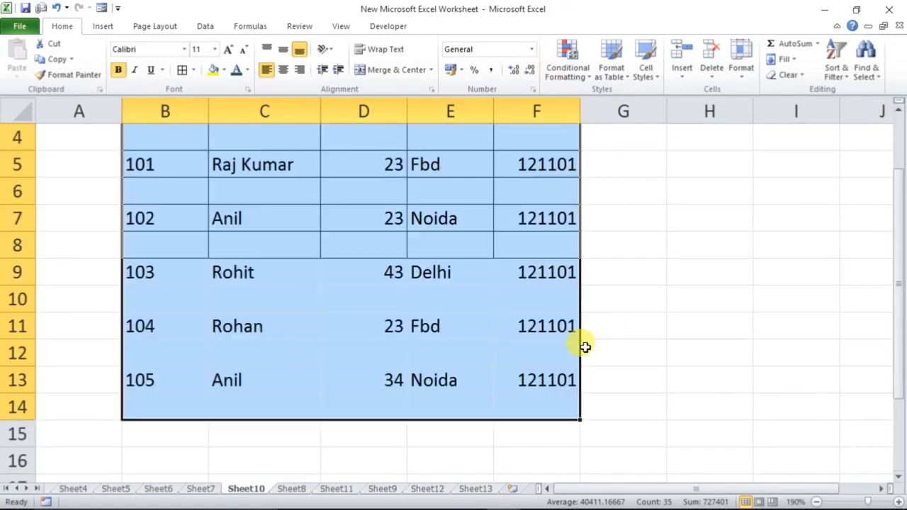
pyautogui.scroll(1, 246, 236)
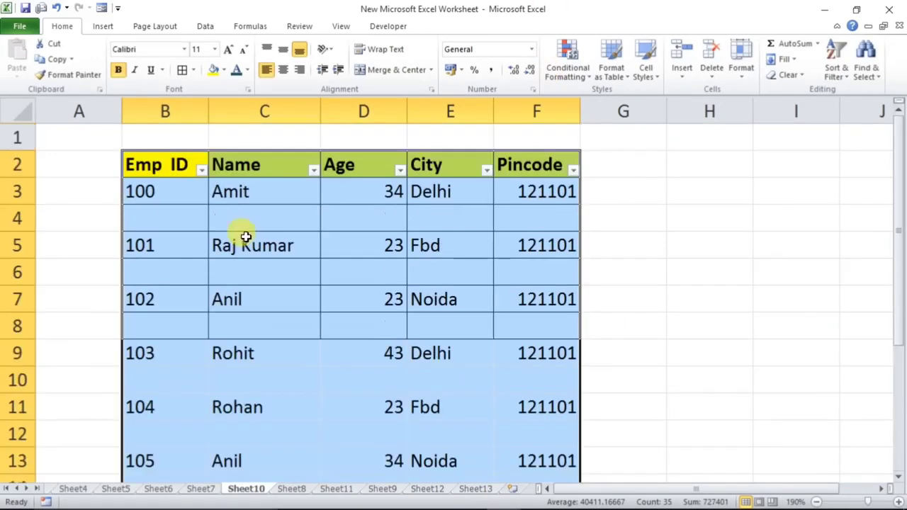
pyautogui.click(179, 73)
pyautogui.moveTo(150, 322); pyautogui.dragTo(457, 326)
pyautogui.click(628, 304)
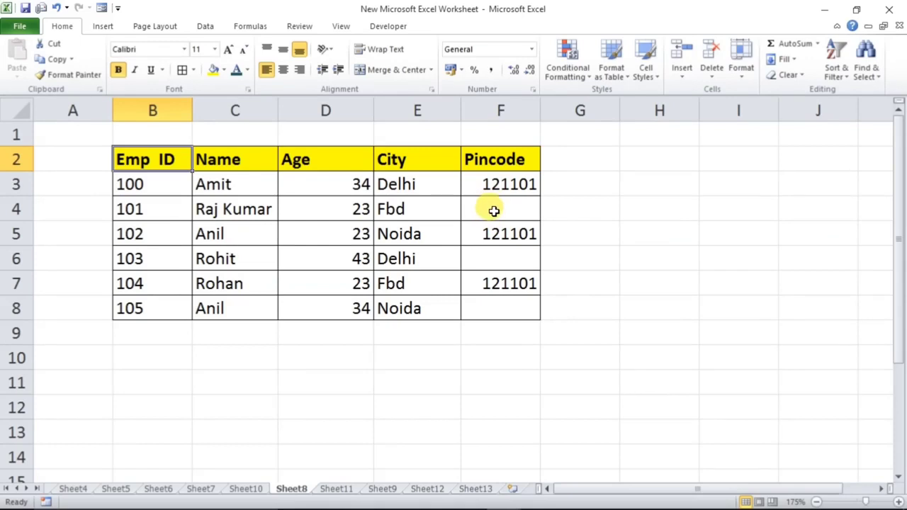
# On Sheet8, select the blank Pincode cells within F3:F8 using Go To Special with Blanks, and fill them red
pyautogui.click(494, 210)
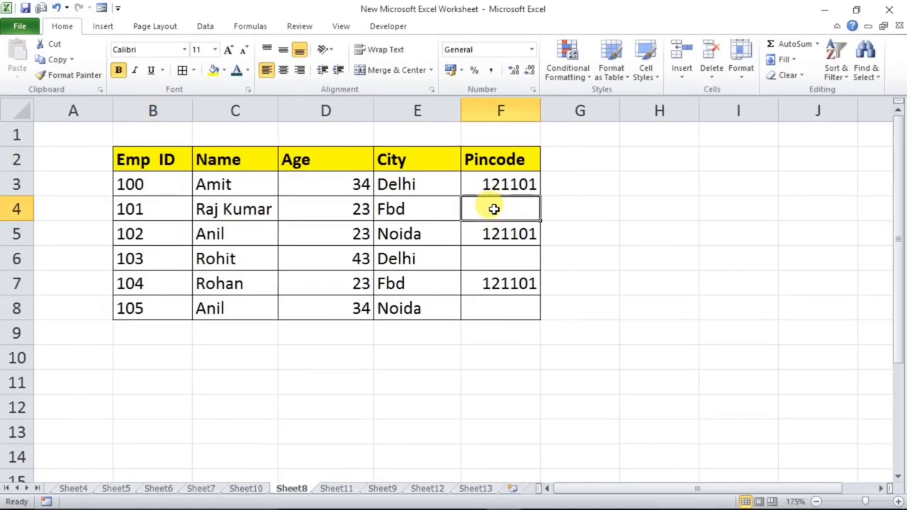
pyautogui.click(487, 258)
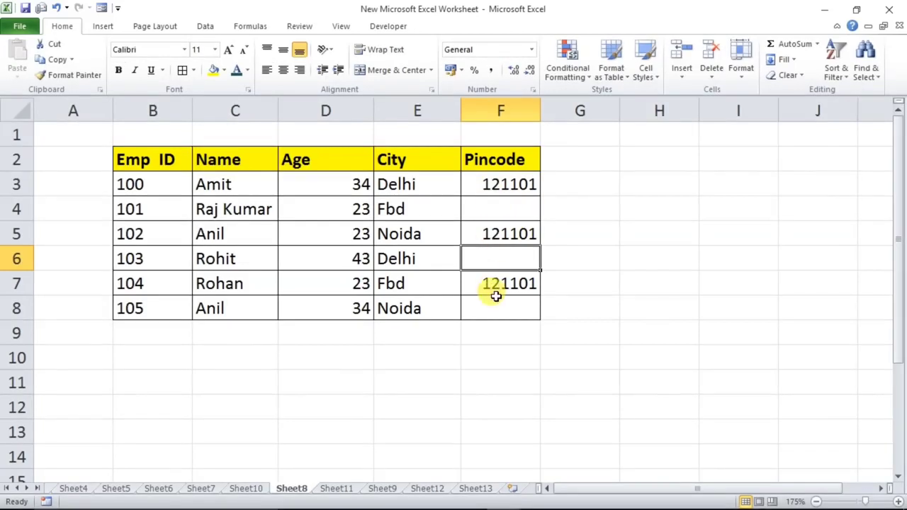
pyautogui.moveTo(489, 183); pyautogui.dragTo(485, 306)
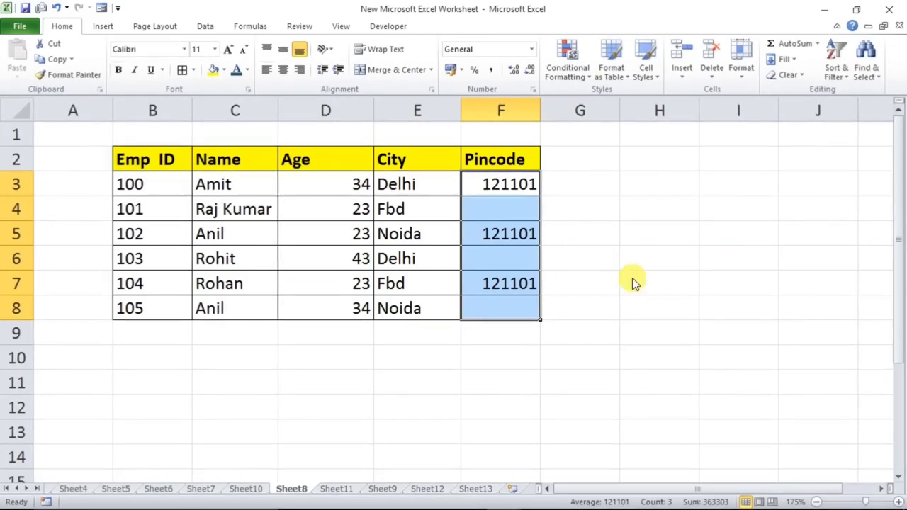
pyautogui.hotkey('ctrl', 'g')
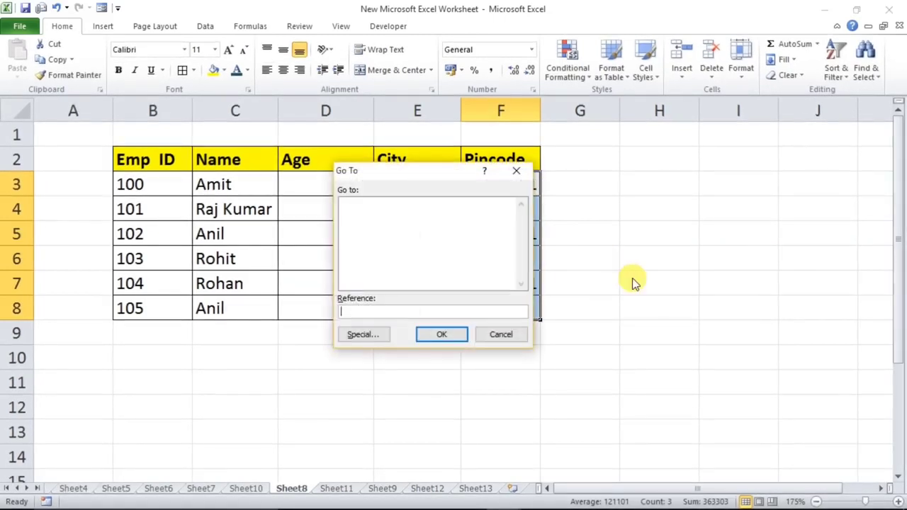
pyautogui.click(363, 334)
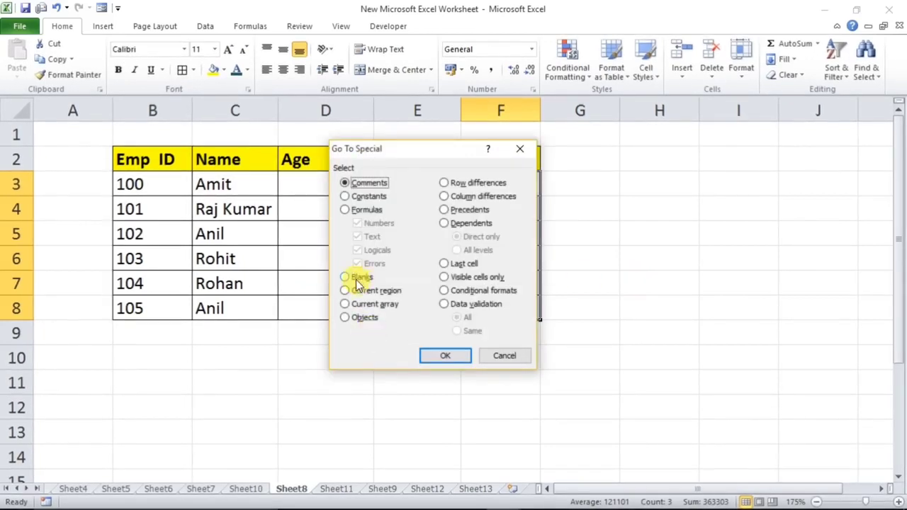
pyautogui.click(434, 355)
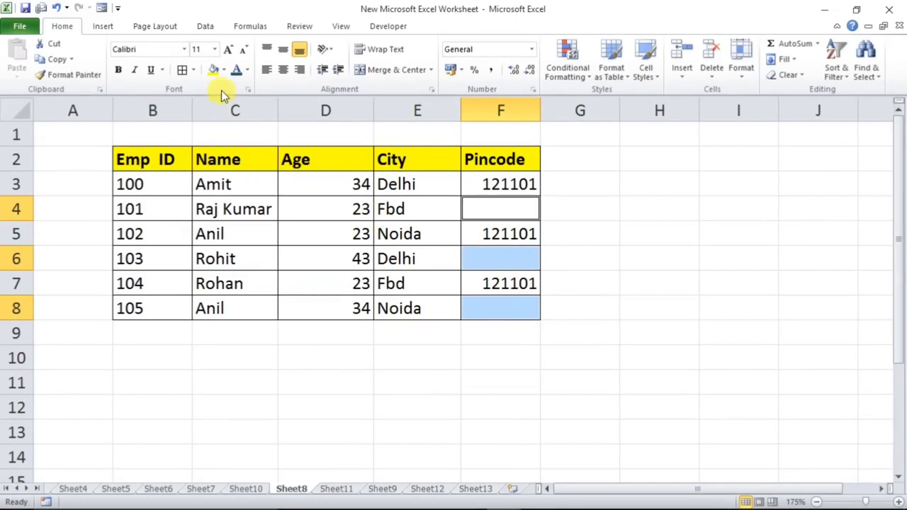
pyautogui.click(224, 70)
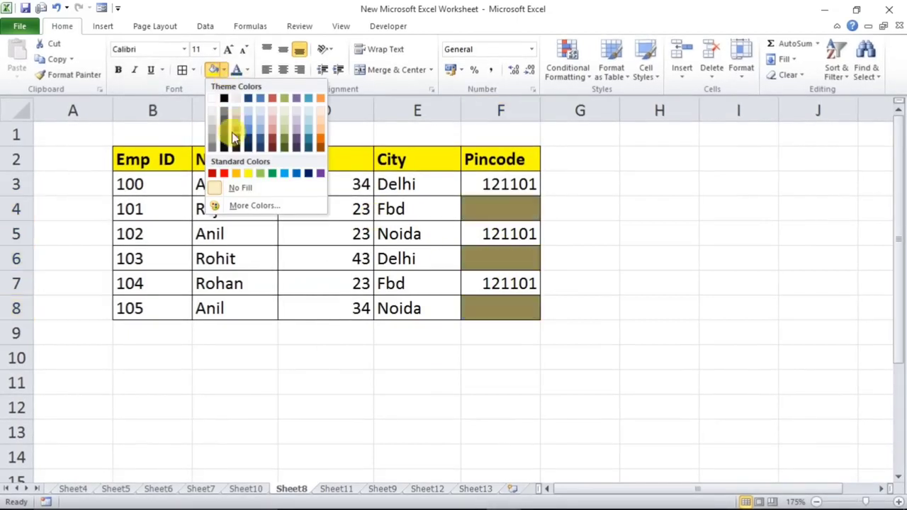
pyautogui.click(222, 173)
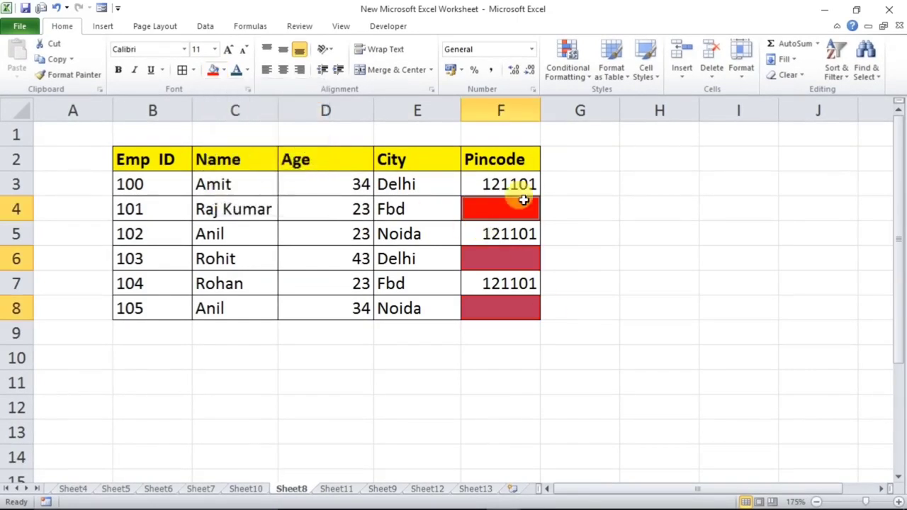
pyautogui.click(508, 160)
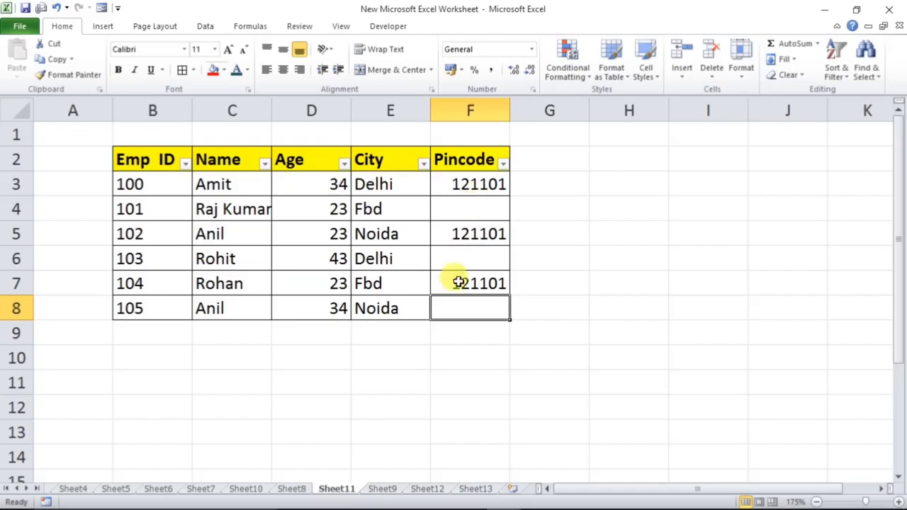
# On Sheet11, examine which employee records have an empty Pincode cell
pyautogui.click(461, 204)
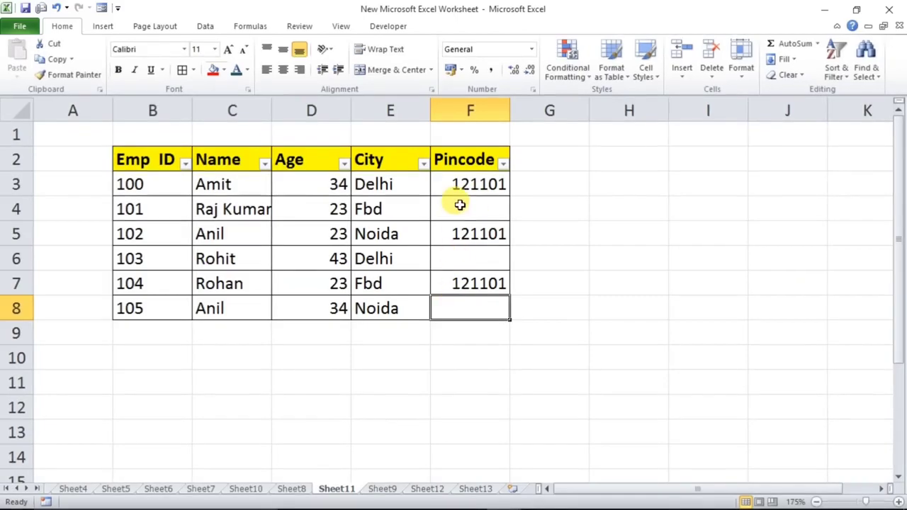
pyautogui.click(462, 262)
pyautogui.click(460, 303)
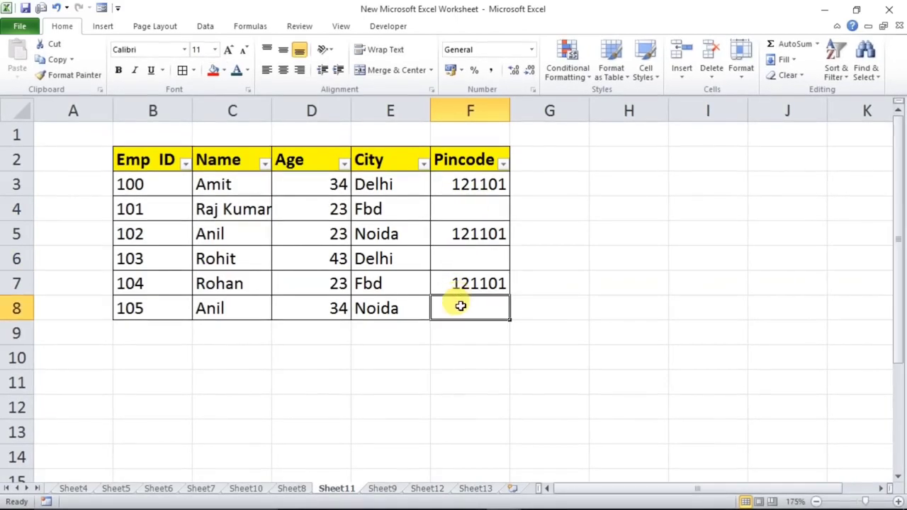
pyautogui.click(467, 205)
pyautogui.moveTo(178, 205); pyautogui.dragTo(492, 202)
pyautogui.moveTo(124, 259); pyautogui.dragTo(469, 259)
pyautogui.moveTo(160, 308); pyautogui.dragTo(469, 306)
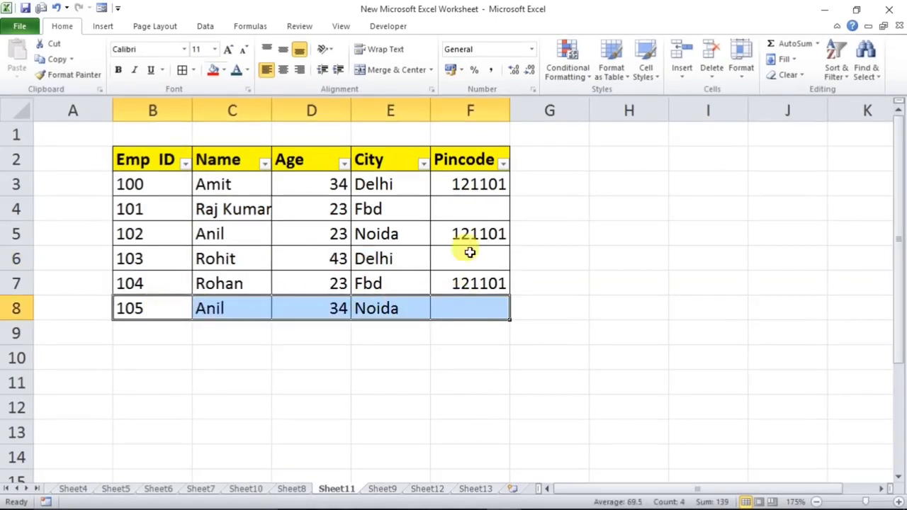
pyautogui.click(469, 211)
pyautogui.click(468, 259)
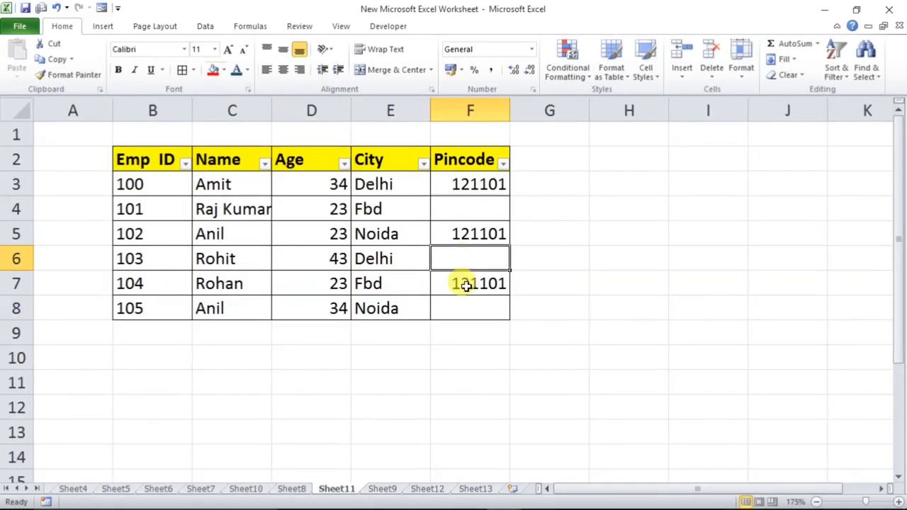
pyautogui.click(463, 299)
# Filter the Pincode column on Sheet11 to list only the blank entries
pyautogui.click(457, 159)
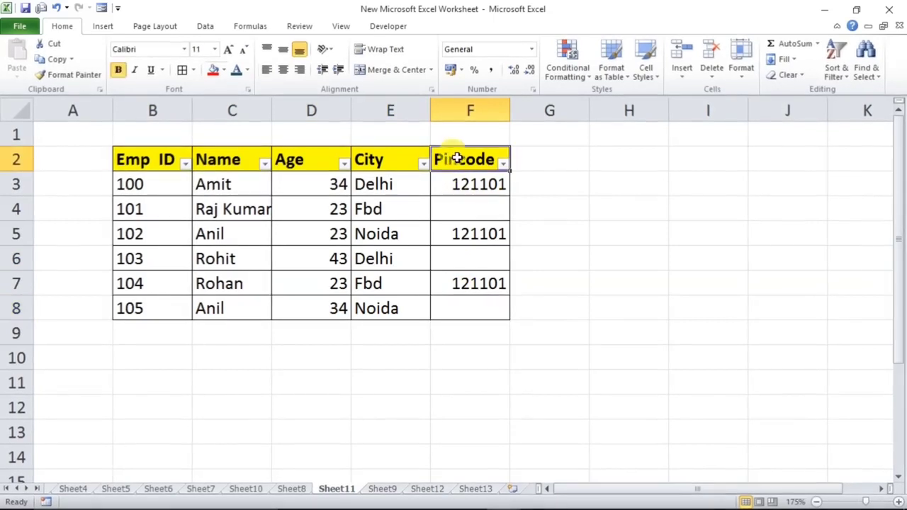
pyautogui.click(501, 164)
pyautogui.click(362, 294)
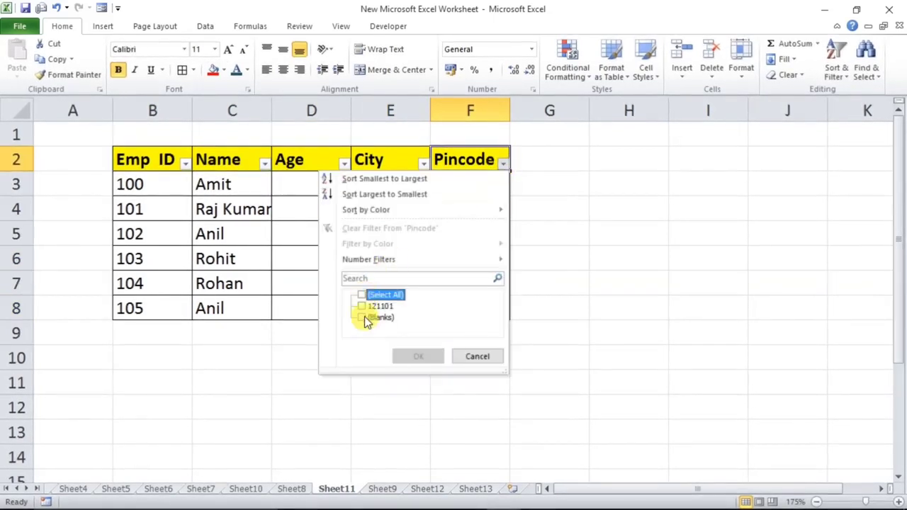
pyautogui.click(362, 319)
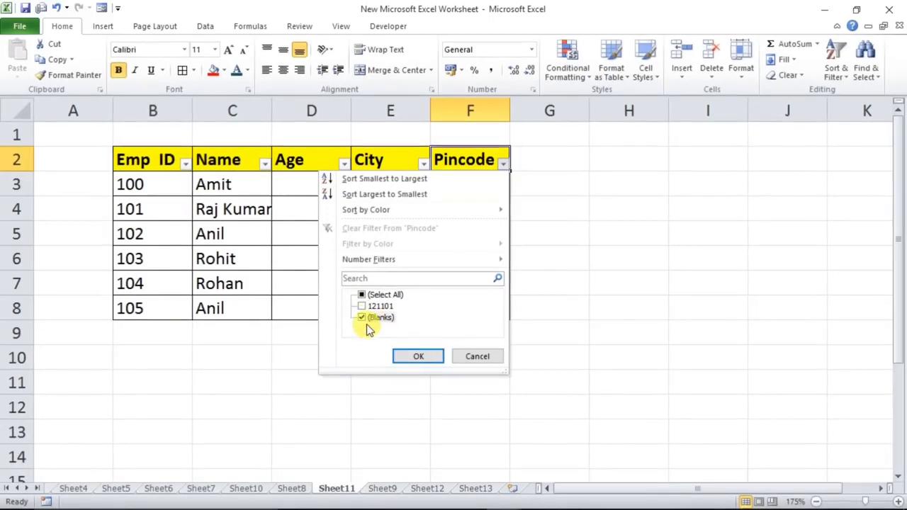
pyautogui.click(415, 356)
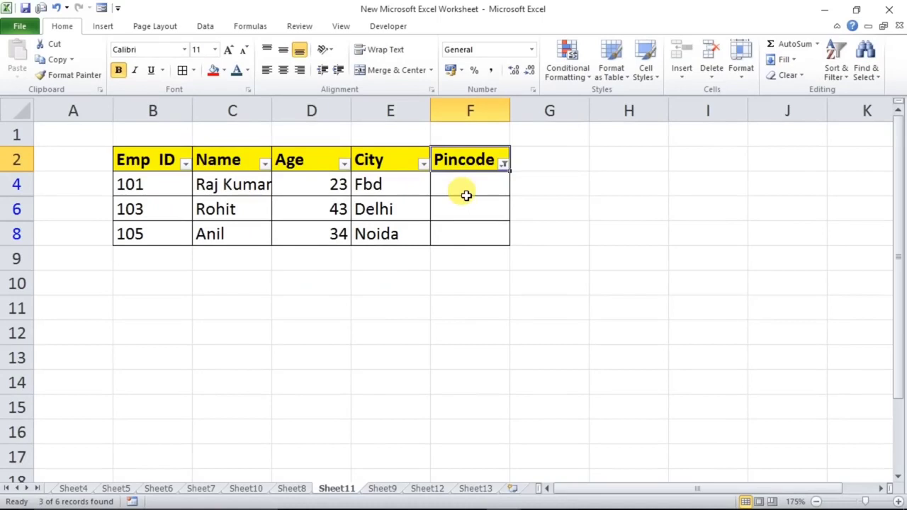
# Delete the filtered rows 4, 6 and 8 whose Pincode is blank
pyautogui.moveTo(14, 182); pyautogui.dragTo(16, 234)
pyautogui.rightClick(17, 213)
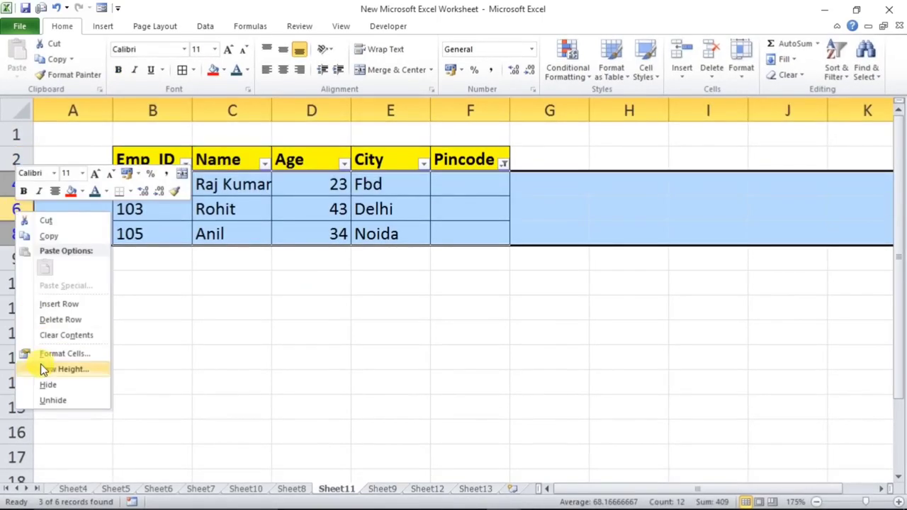
pyautogui.click(53, 320)
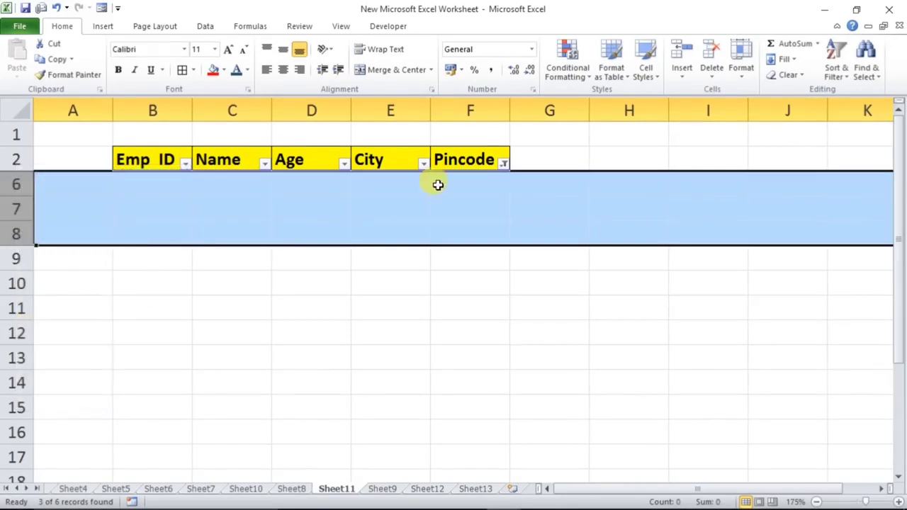
# Reset the Pincode filter to select all values so the remaining records are listed
pyautogui.click(502, 164)
pyautogui.click(369, 294)
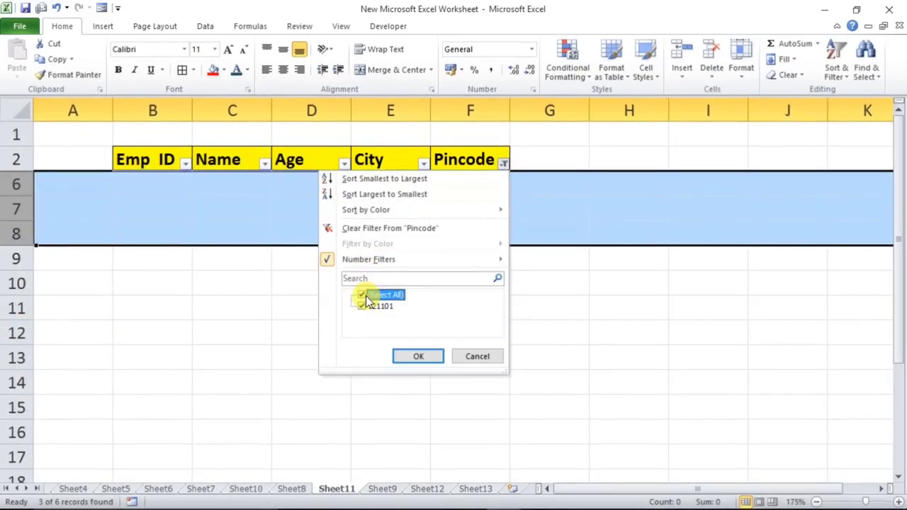
pyautogui.click(409, 356)
pyautogui.click(461, 267)
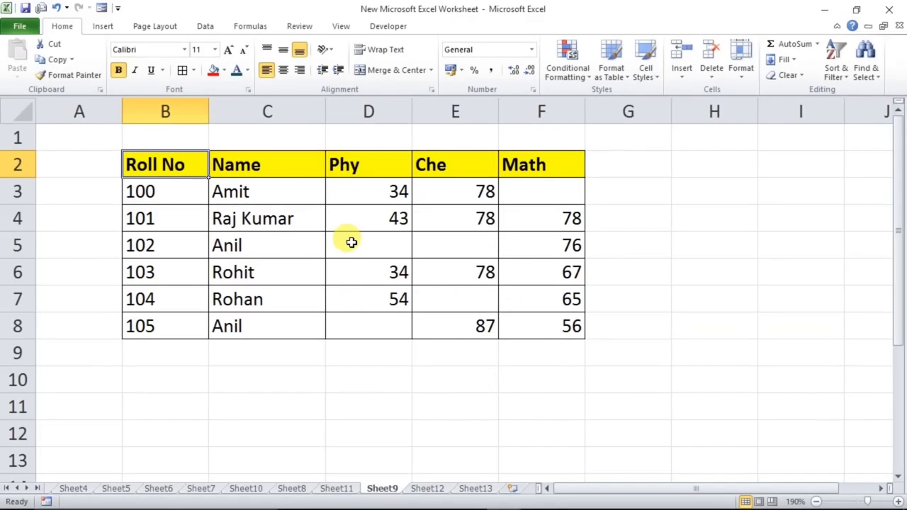
# On Sheet9, examine which Phy, Che and Math cells in the students' marks table are empty
pyautogui.click(352, 243)
pyautogui.click(357, 326)
pyautogui.click(461, 243)
pyautogui.click(536, 190)
pyautogui.click(367, 242)
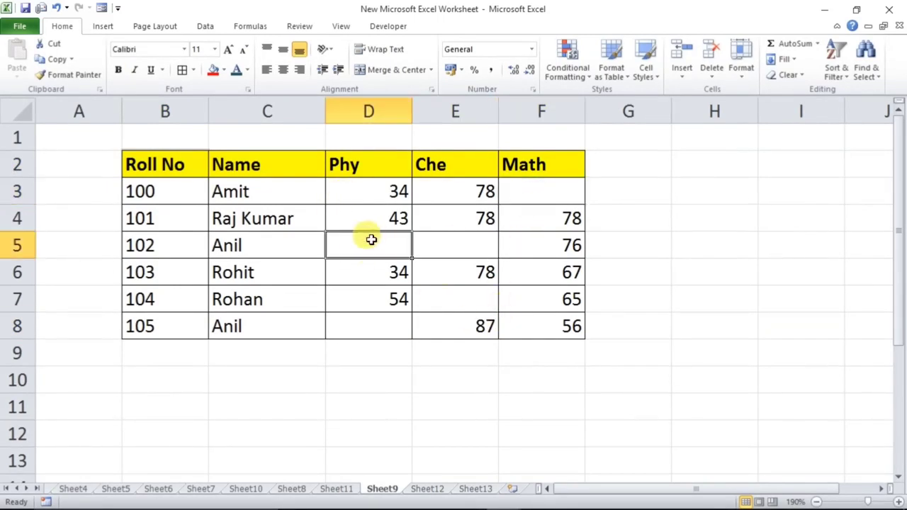
pyautogui.click(429, 245)
pyautogui.click(377, 242)
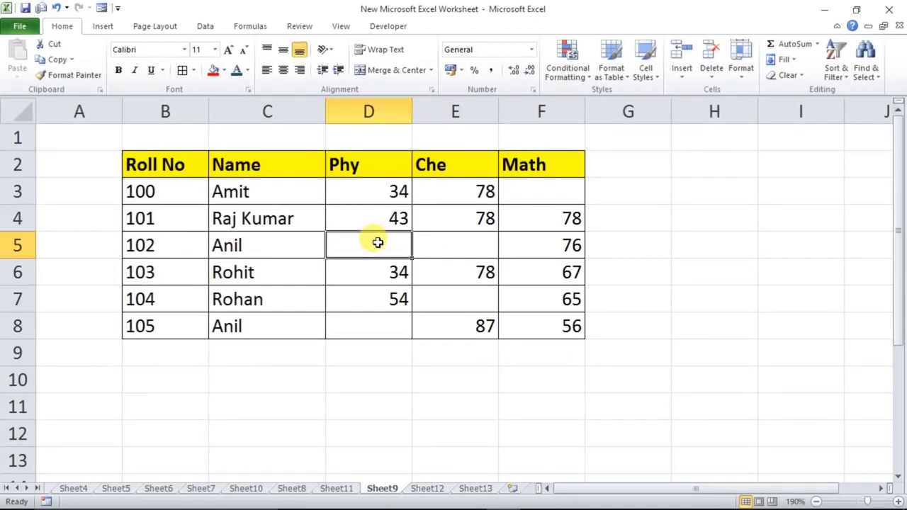
# Select only the blank cells within the marks range D3:F8 and fill them all with A in one entry
pyautogui.moveTo(340, 189); pyautogui.dragTo(534, 322)
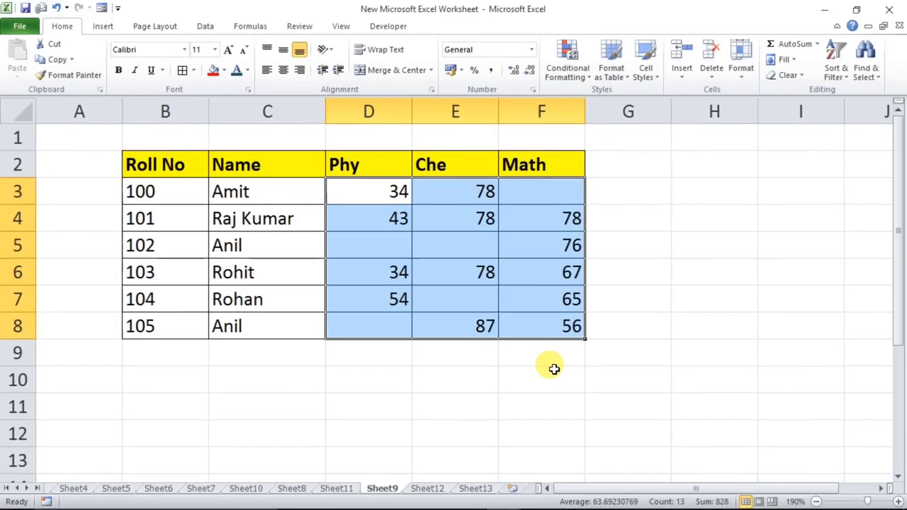
pyautogui.hotkey('ctrl', 'g')
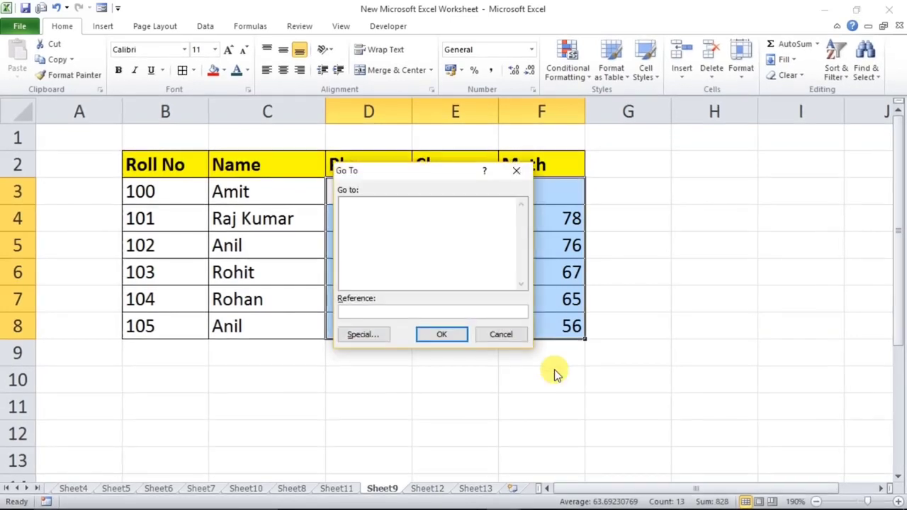
pyautogui.click(359, 336)
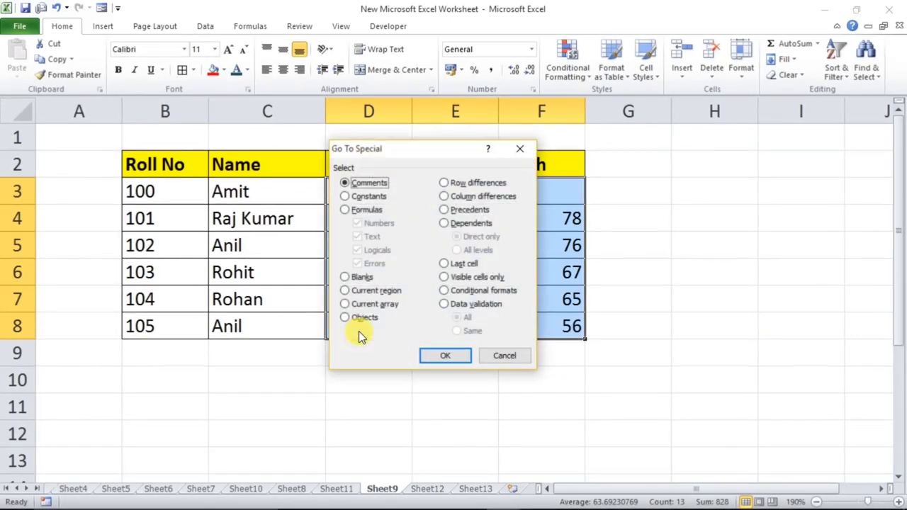
pyautogui.click(442, 357)
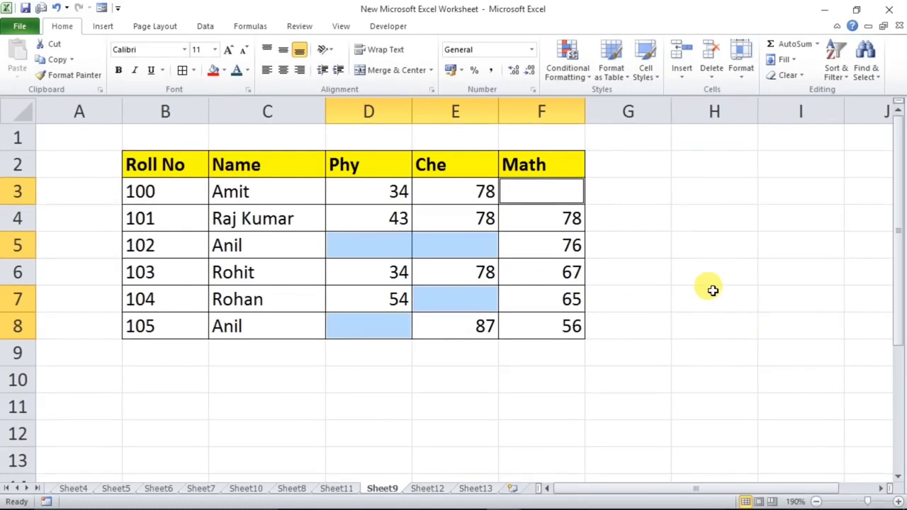
pyautogui.write('A')
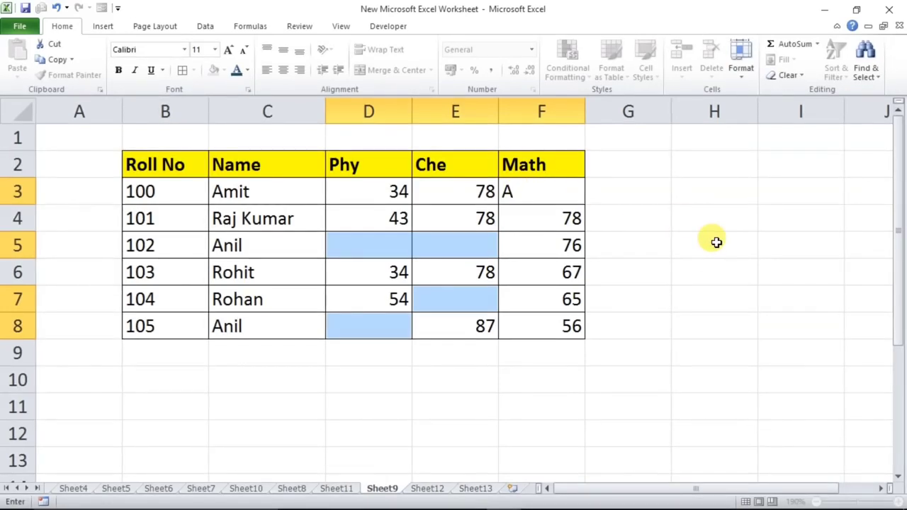
pyautogui.hotkey('ctrl', 'Return')
pyautogui.moveTo(624, 273); pyautogui.dragTo(584, 275)
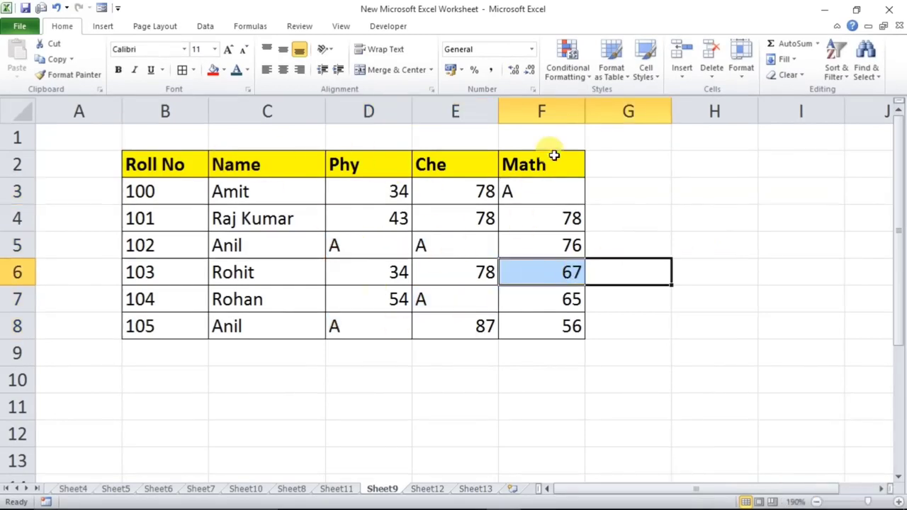
pyautogui.click(538, 172)
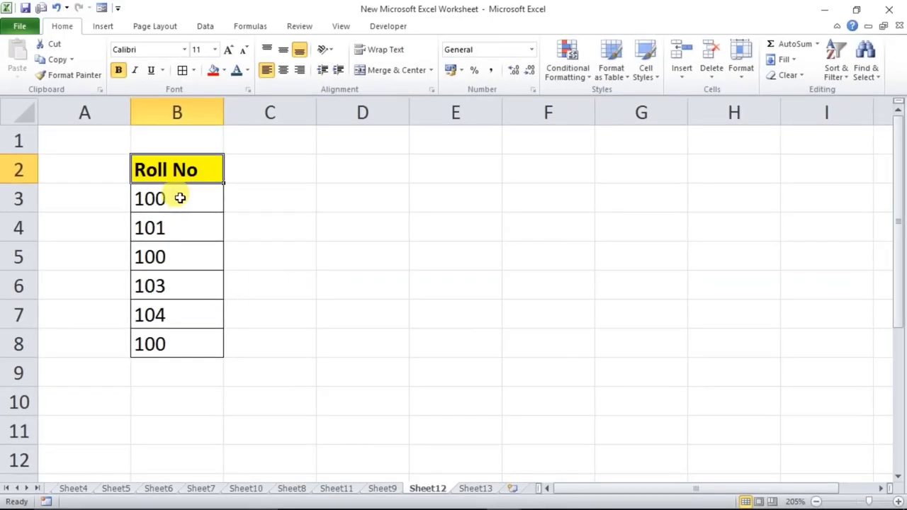
# Remove the duplicate roll numbers from B3:B8 on Sheet12, checking the Roll No column
pyautogui.moveTo(177, 196); pyautogui.dragTo(174, 338)
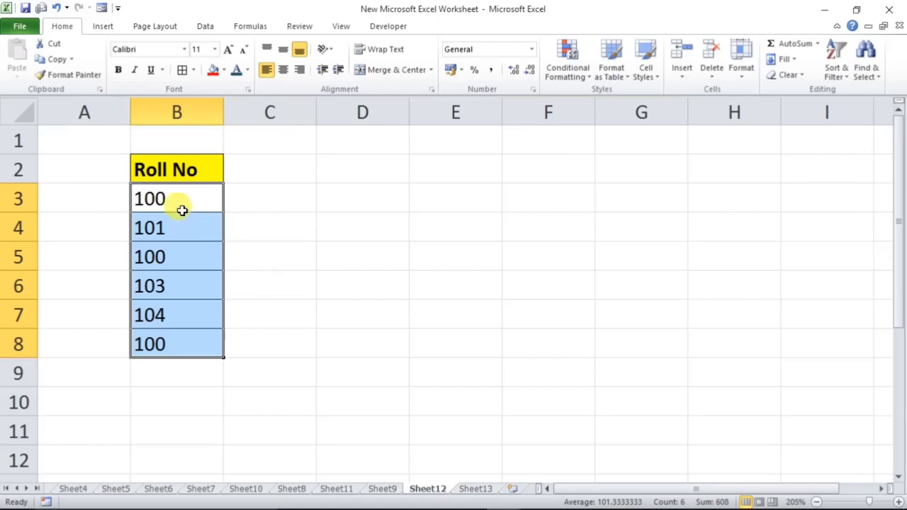
pyautogui.click(207, 27)
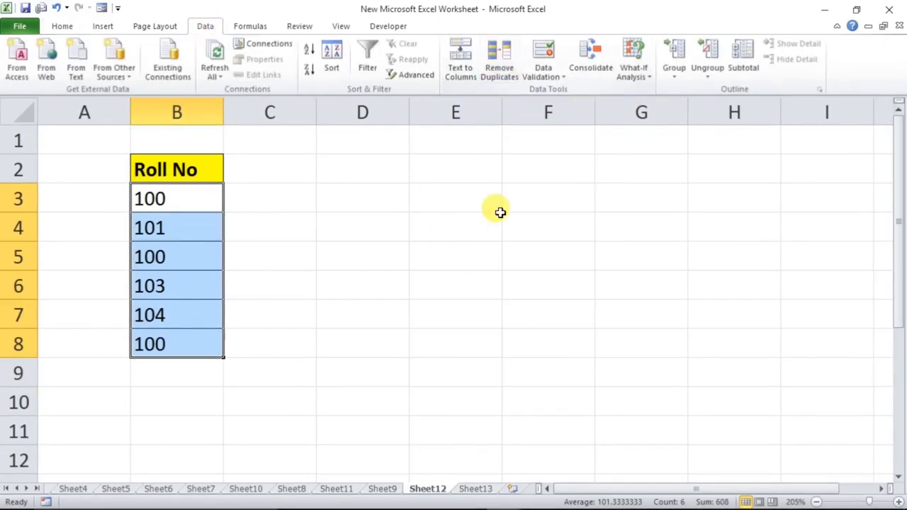
pyautogui.click(491, 61)
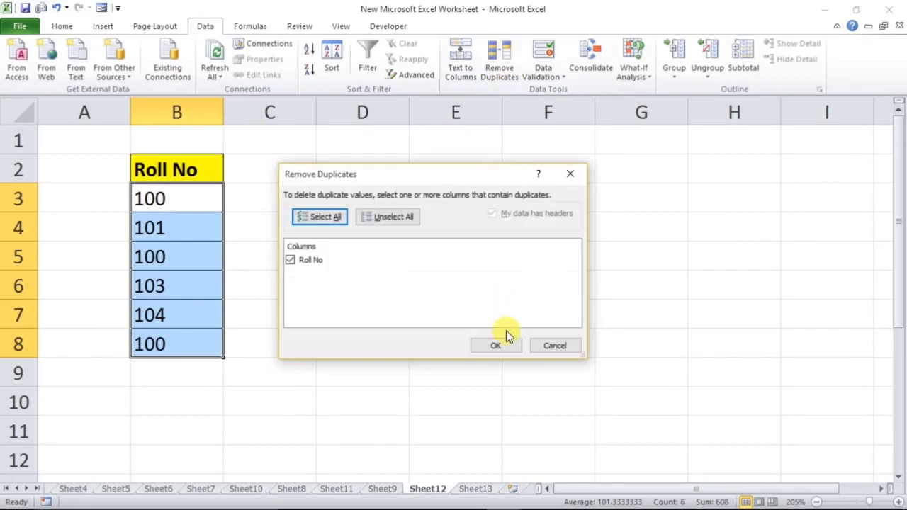
pyautogui.click(496, 346)
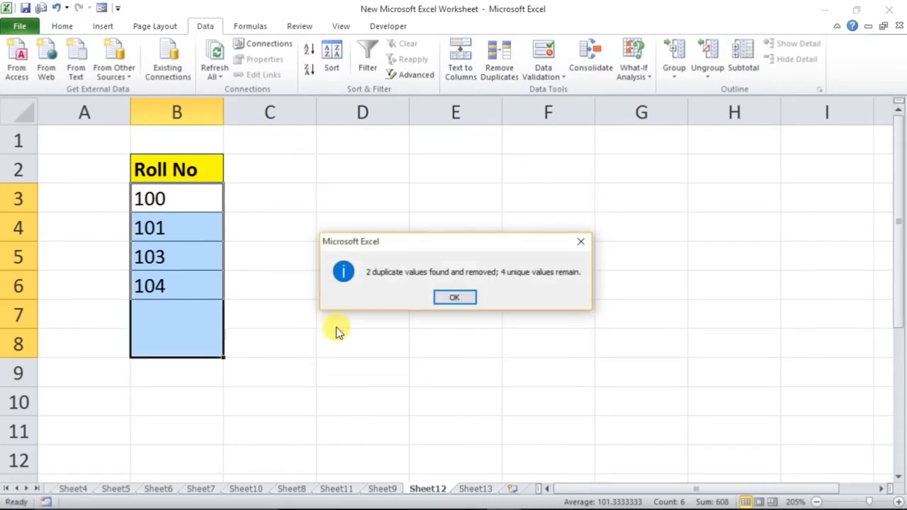
pyautogui.click(449, 298)
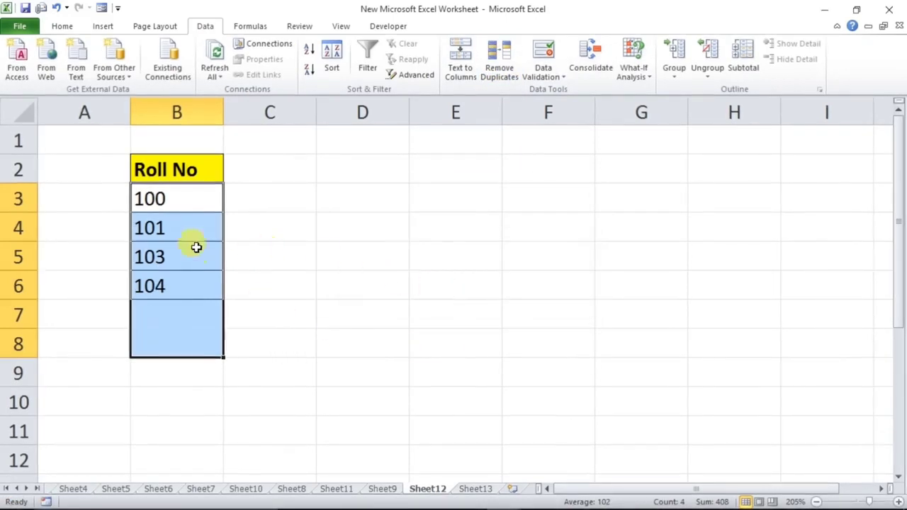
pyautogui.click(307, 257)
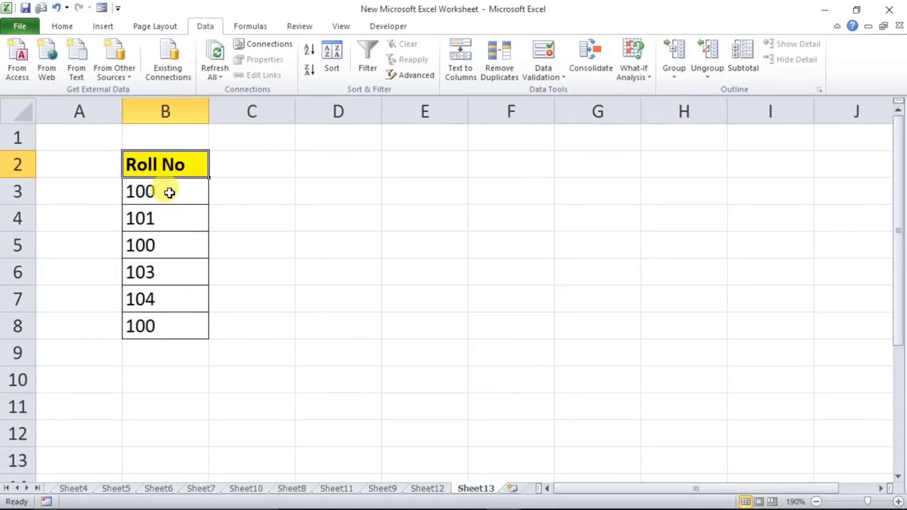
# On Sheet13, highlight duplicate roll numbers in B3:B8 using conditional formatting with Yellow Fill with Dark Yellow Text
pyautogui.moveTo(170, 192); pyautogui.dragTo(167, 326)
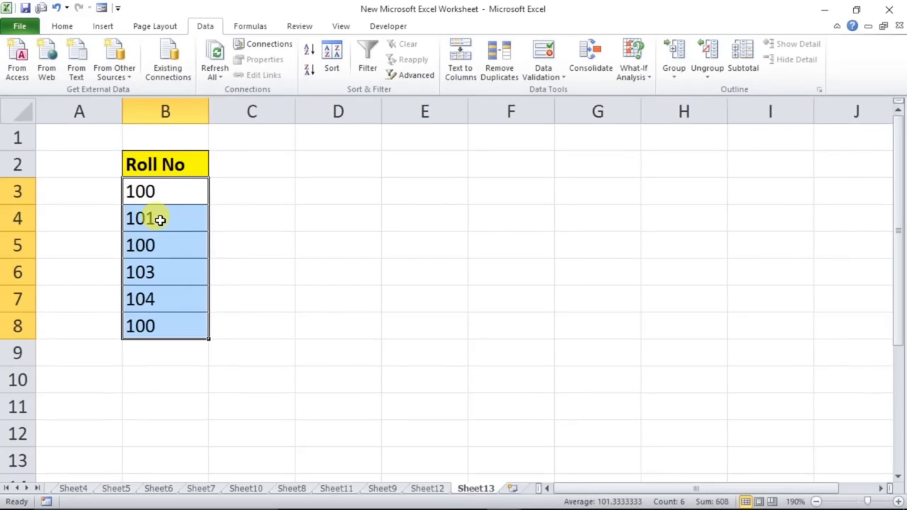
pyautogui.click(62, 25)
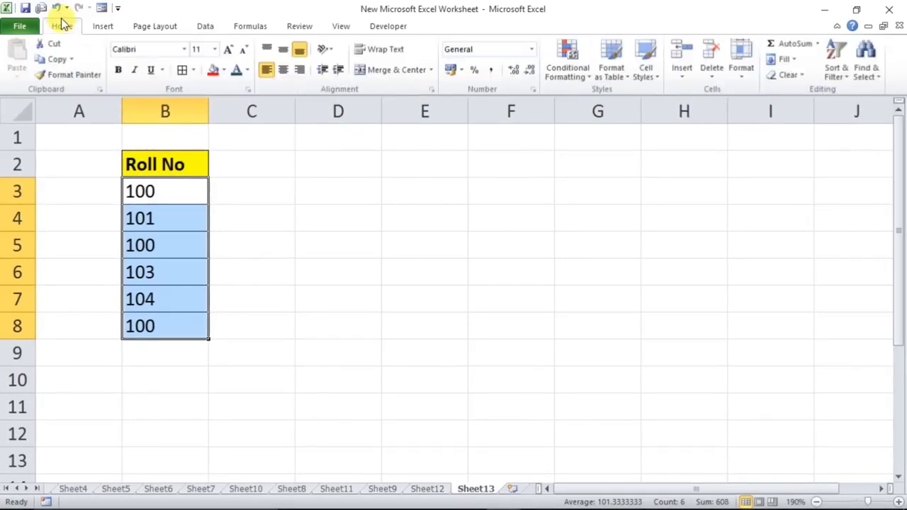
pyautogui.click(570, 70)
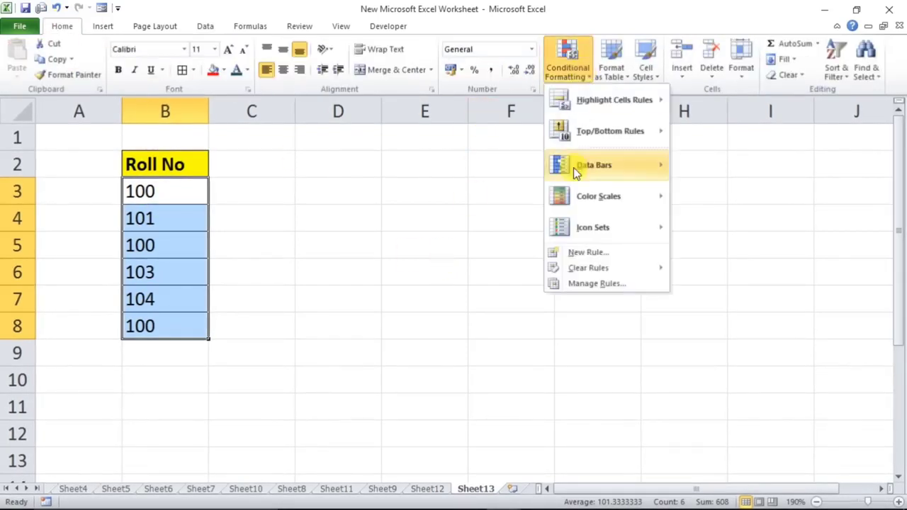
pyautogui.moveTo(615, 96)
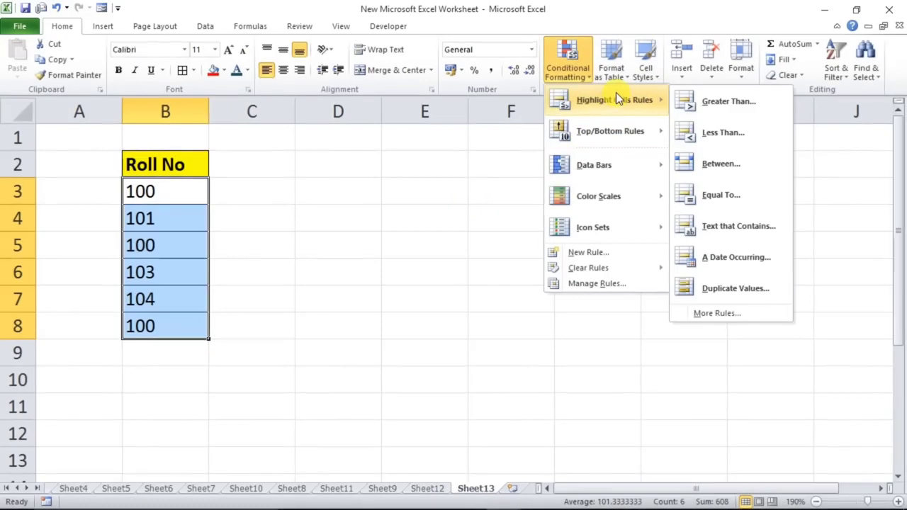
pyautogui.click(737, 287)
pyautogui.click(544, 268)
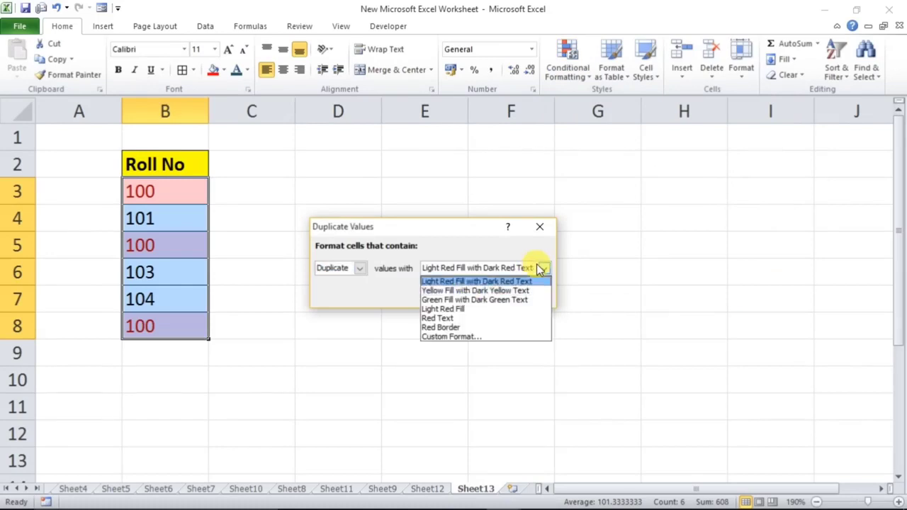
pyautogui.click(456, 292)
pyautogui.click(464, 296)
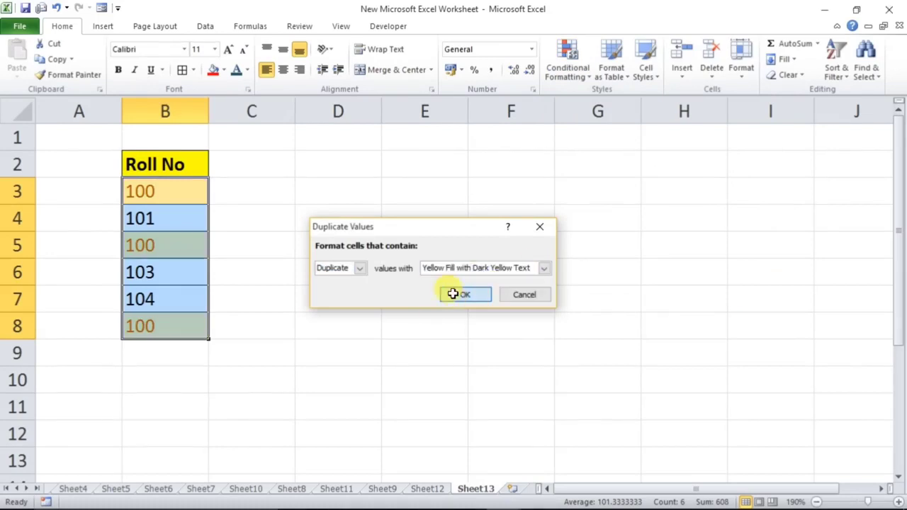
pyautogui.click(194, 275)
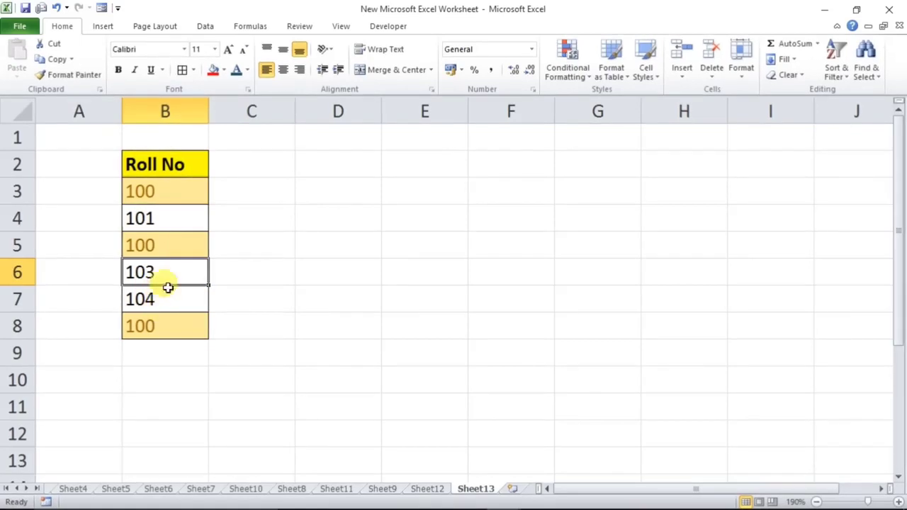
# Clear the roll numbers in B3:B8 and enter 1, 2 and 1 in B3:B5 to test the duplicate highlighting
pyautogui.moveTo(170, 196); pyautogui.dragTo(170, 330)
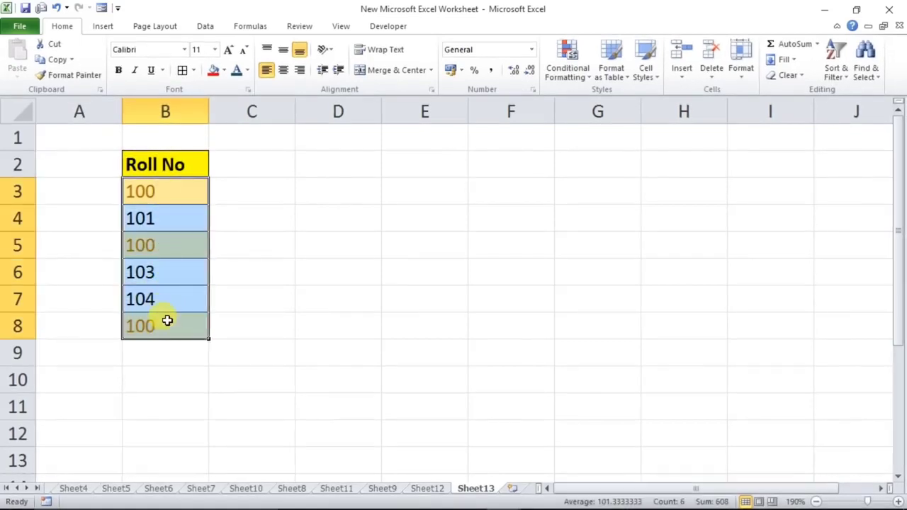
pyautogui.press('Delete')
pyautogui.click(155, 196)
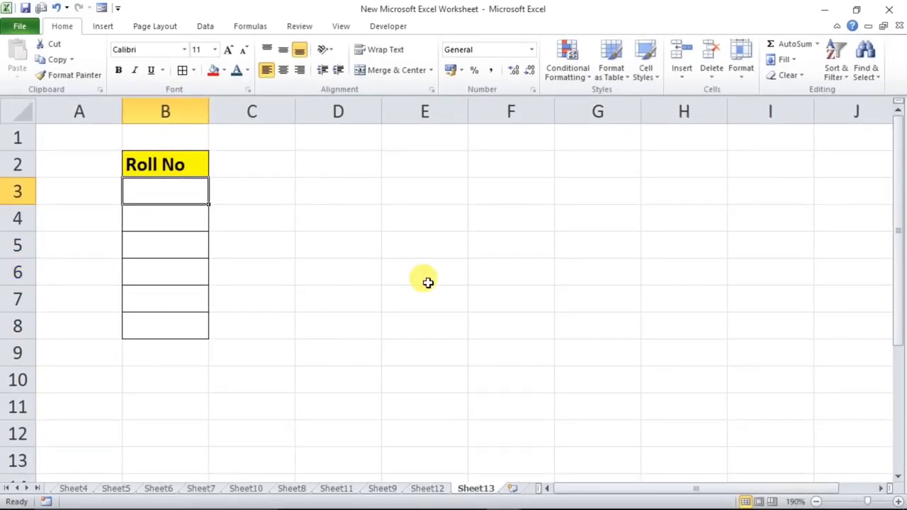
pyautogui.write('1')
pyautogui.press('Return')
pyautogui.write('2')
pyautogui.press('Return')
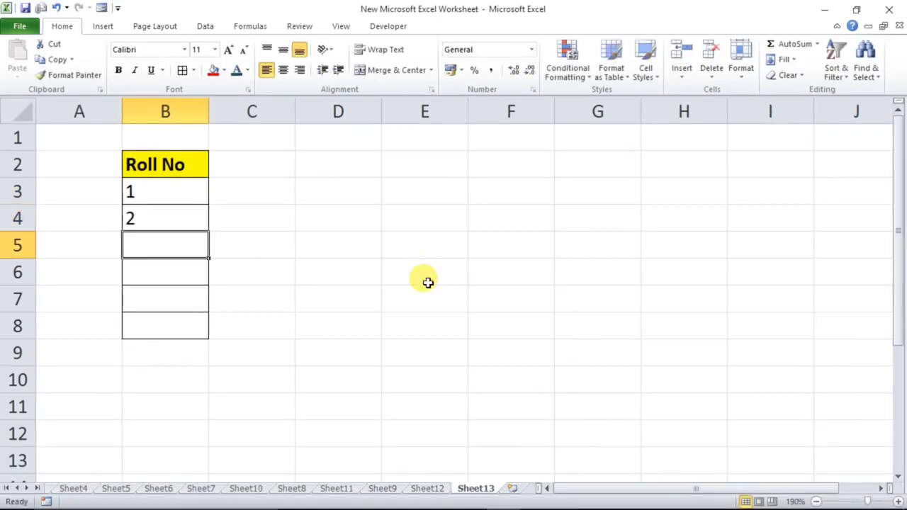
pyautogui.write('1')
pyautogui.press('Return')
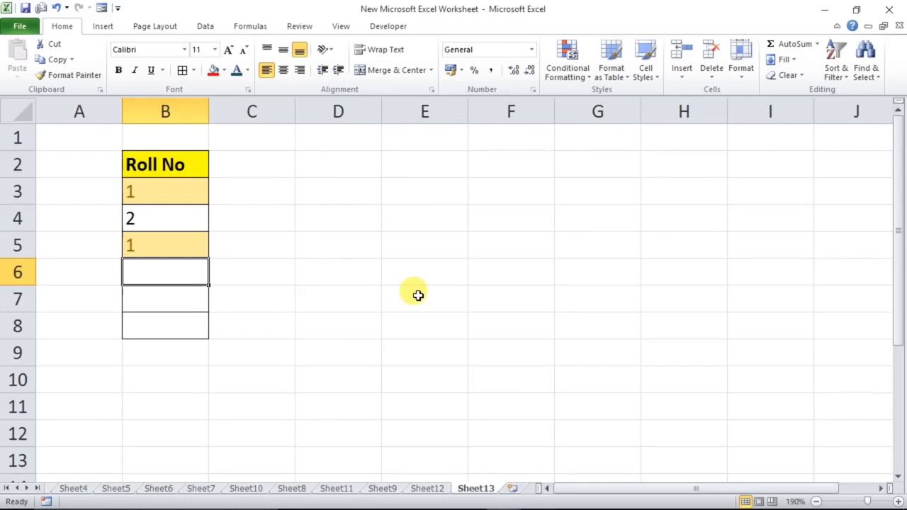
pyautogui.click(173, 160)
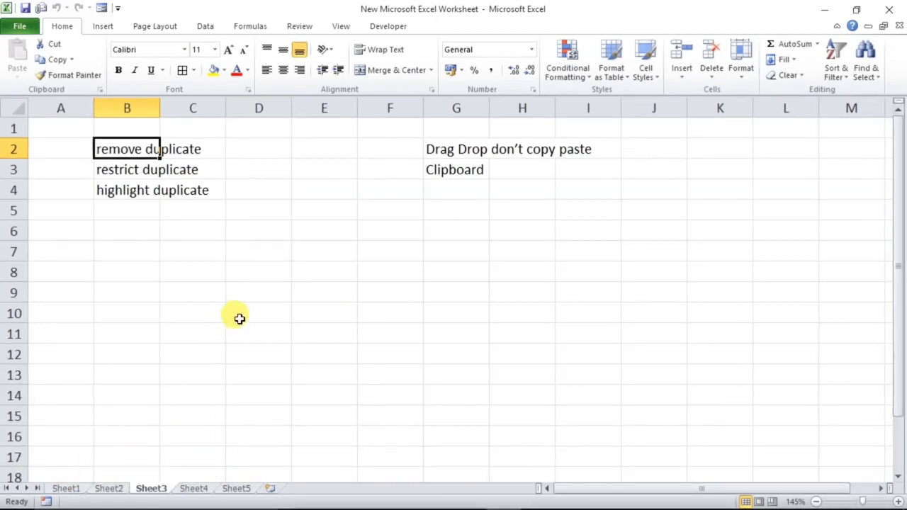
# Create a copy of Sheet3 in a new workbook
pyautogui.doubleClick(148, 488)
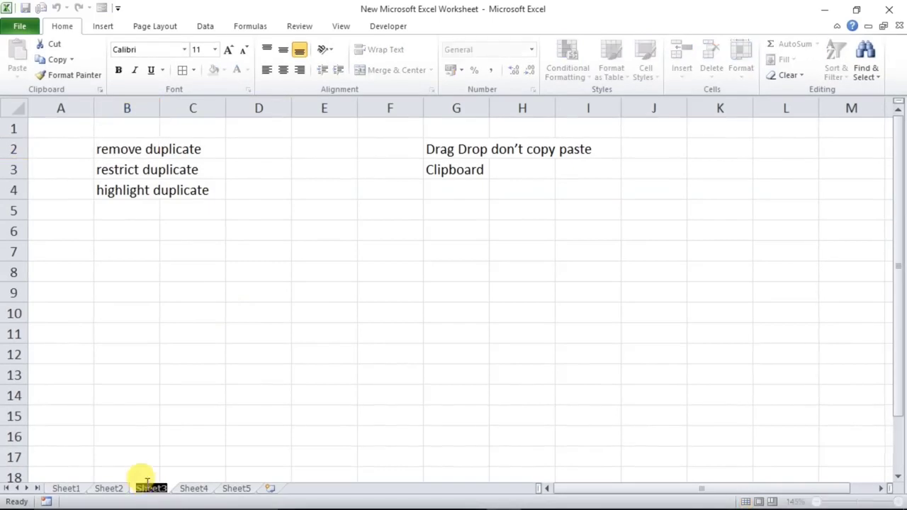
pyautogui.click(152, 442)
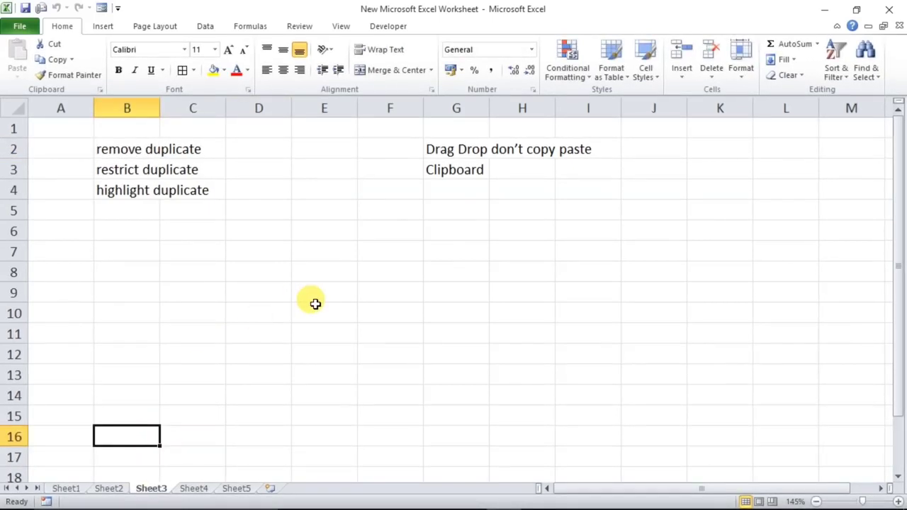
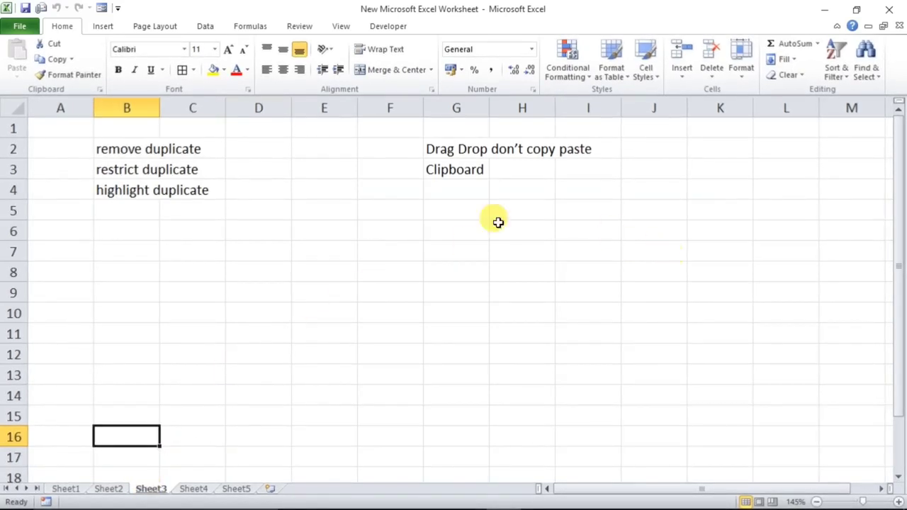
pyautogui.rightClick(151, 491)
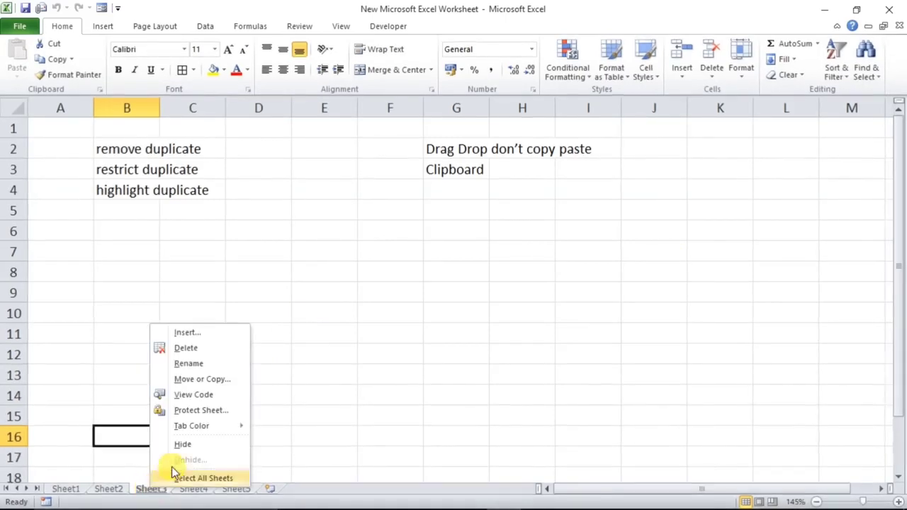
pyautogui.click(196, 382)
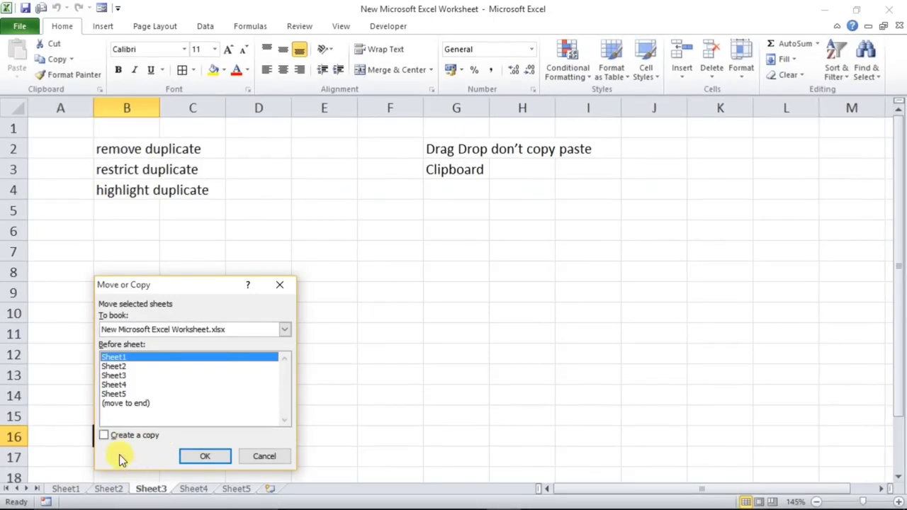
pyautogui.click(105, 435)
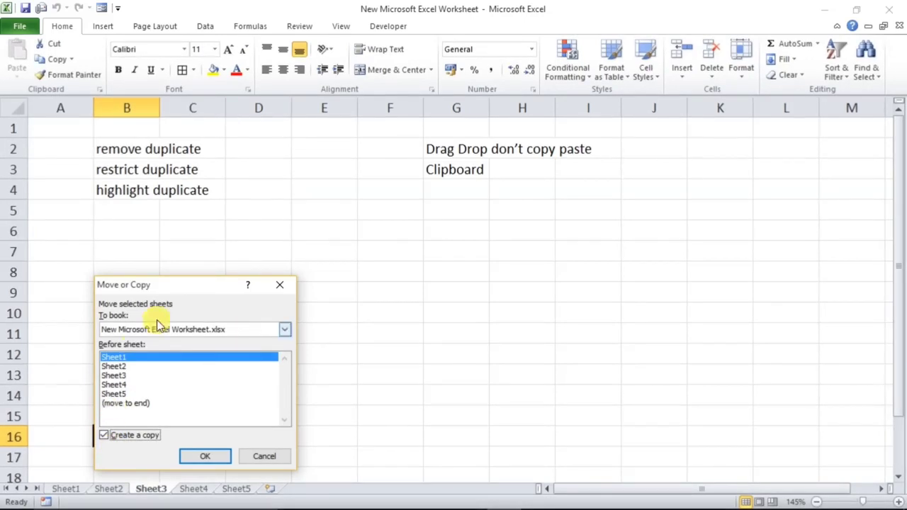
pyautogui.click(283, 329)
pyautogui.click(122, 342)
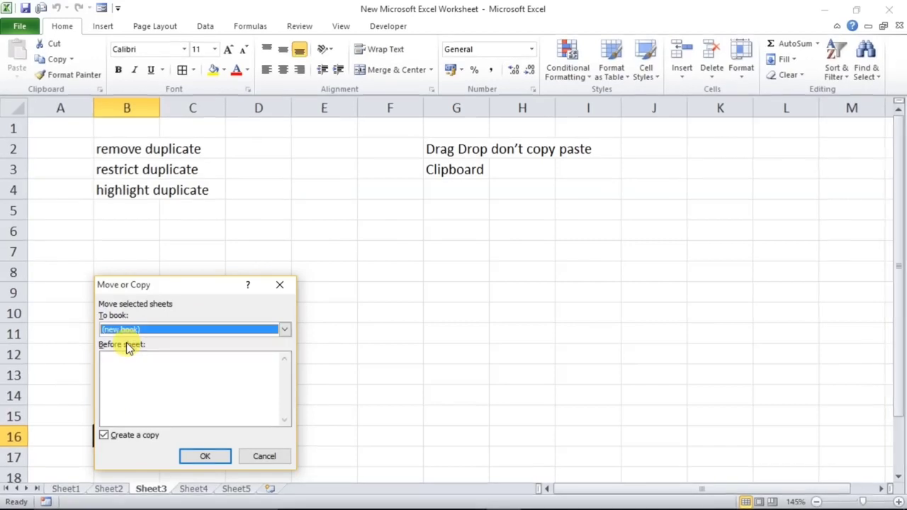
pyautogui.click(205, 456)
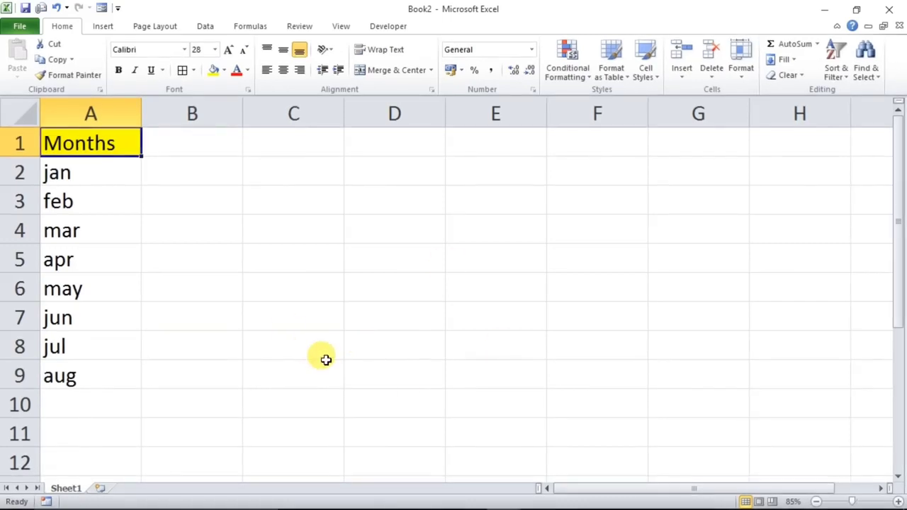
# Look through the month names listed under the Months heading in column A
pyautogui.moveTo(82, 172); pyautogui.dragTo(75, 375)
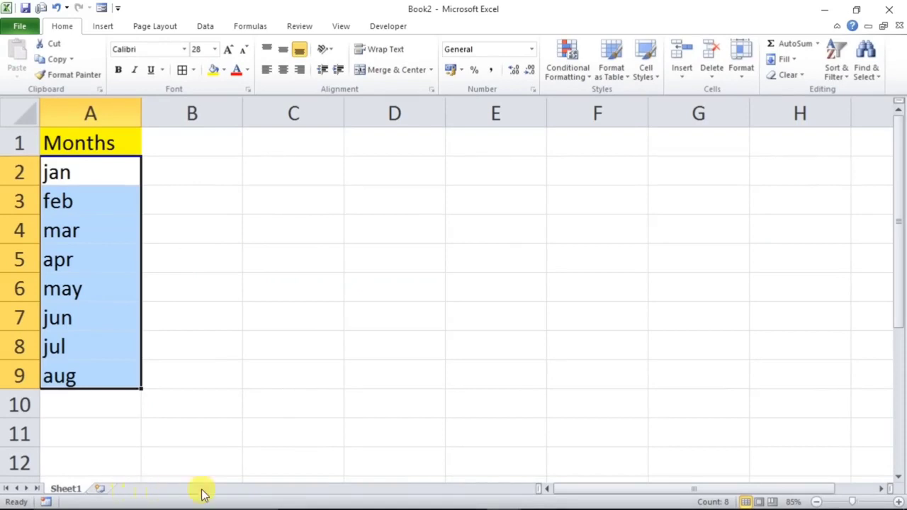
pyautogui.press('Down')
pyautogui.press('Down')
pyautogui.press('Down')
pyautogui.press('Down')
pyautogui.press('Down')
pyautogui.press('Down')
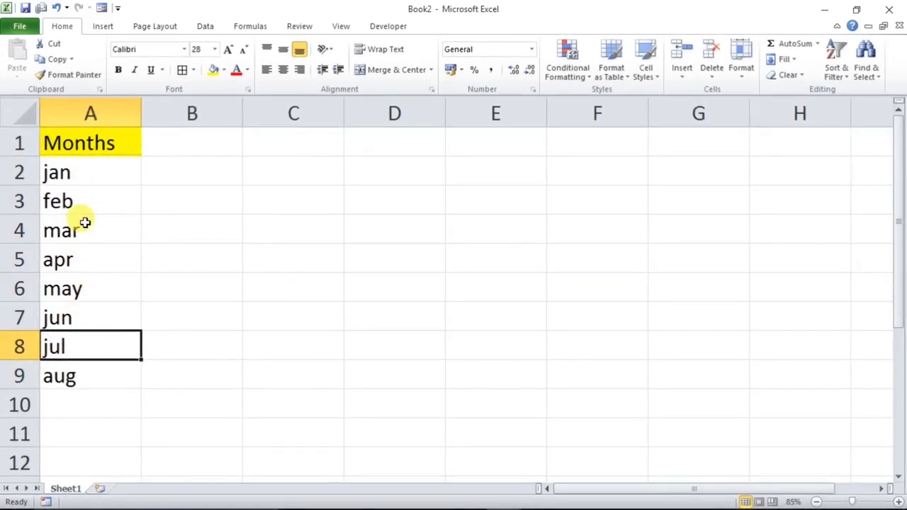
pyautogui.click(91, 144)
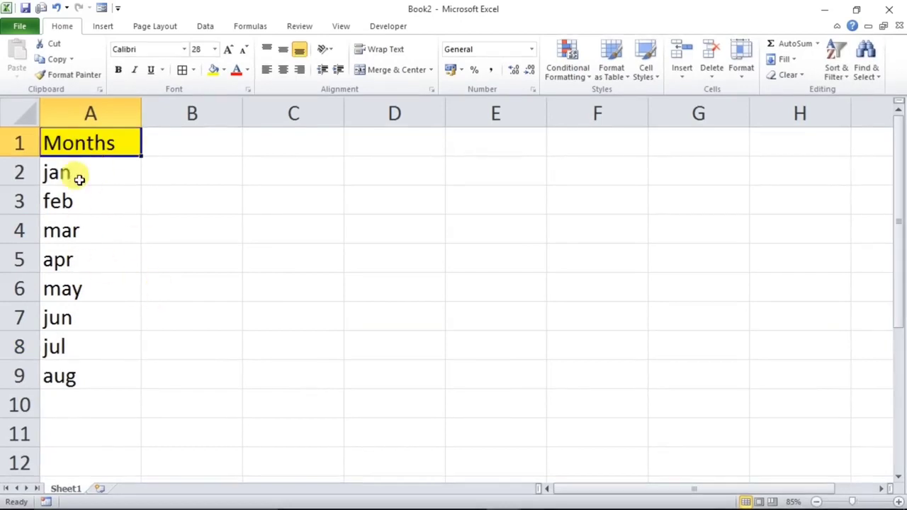
# Create a PivotTable from the Months list in A1:A9, placed on the existing worksheet at C1
pyautogui.moveTo(78, 153); pyautogui.dragTo(70, 375)
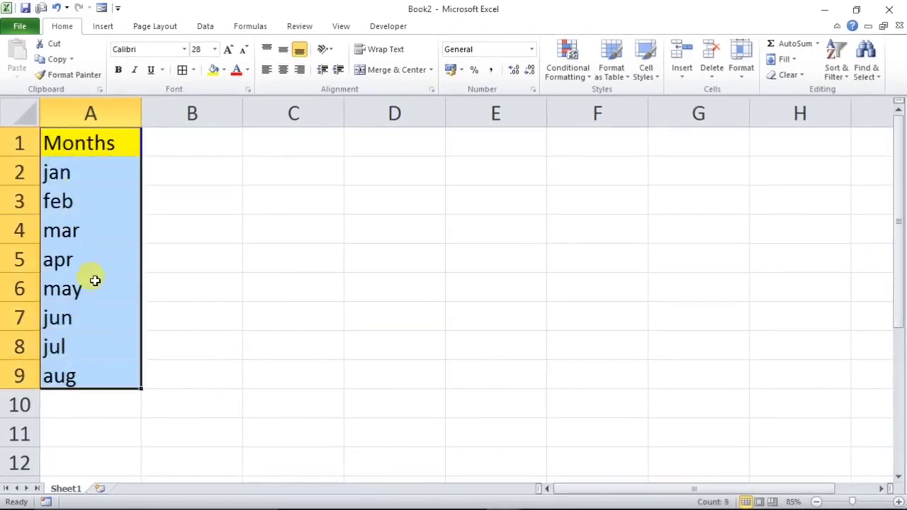
pyautogui.click(103, 26)
pyautogui.click(30, 75)
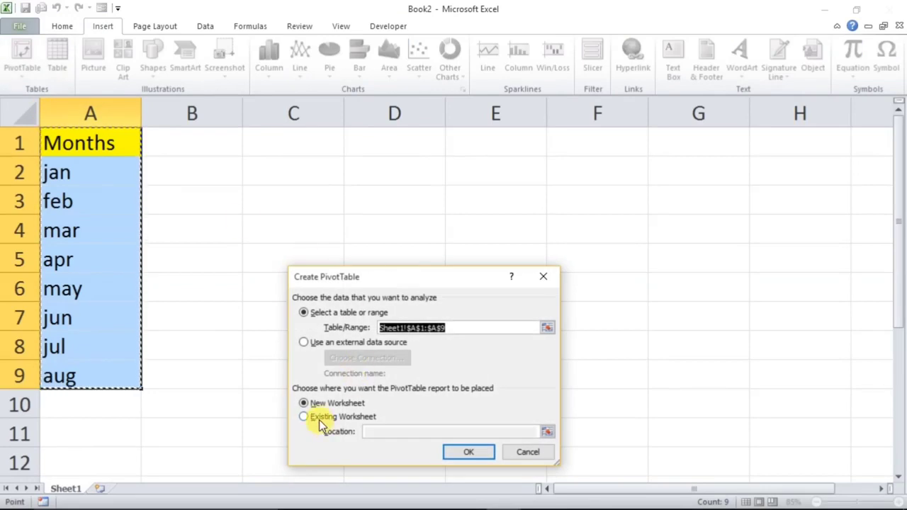
pyautogui.click(318, 418)
pyautogui.click(366, 430)
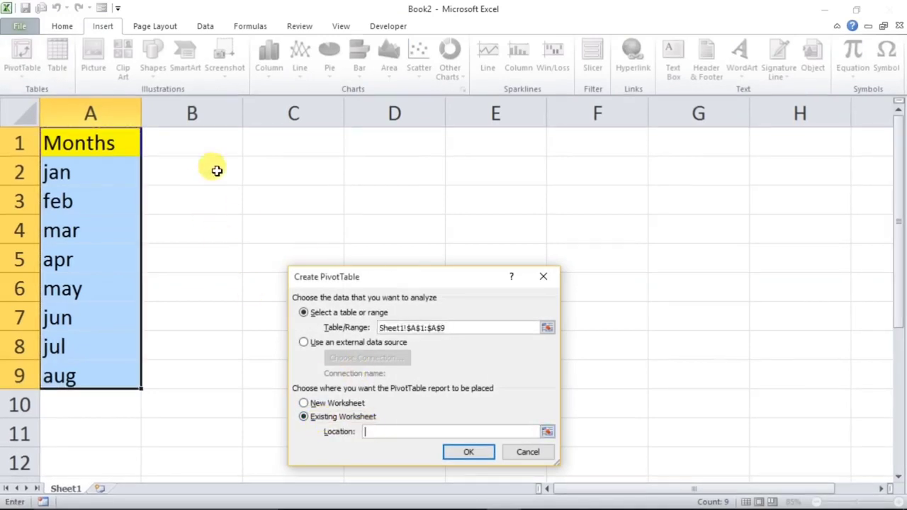
pyautogui.click(268, 144)
pyautogui.click(468, 452)
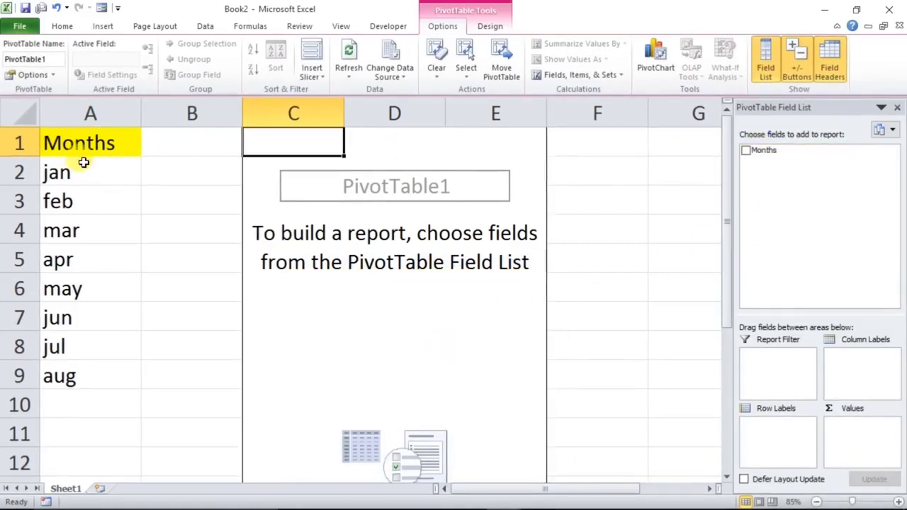
# Add Months to the PivotTable's report filter and generate a separate sheet for each month with Show Report Filter Pages
pyautogui.moveTo(754, 149); pyautogui.dragTo(774, 373)
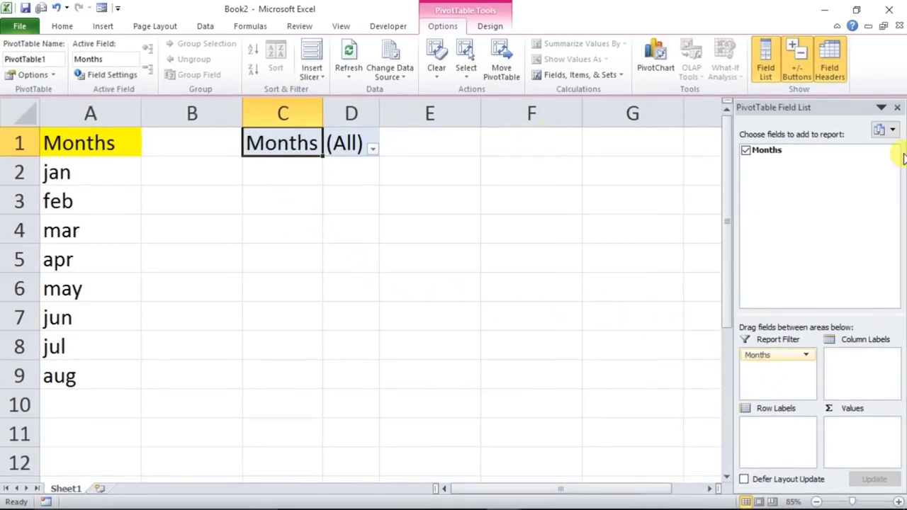
pyautogui.click(897, 107)
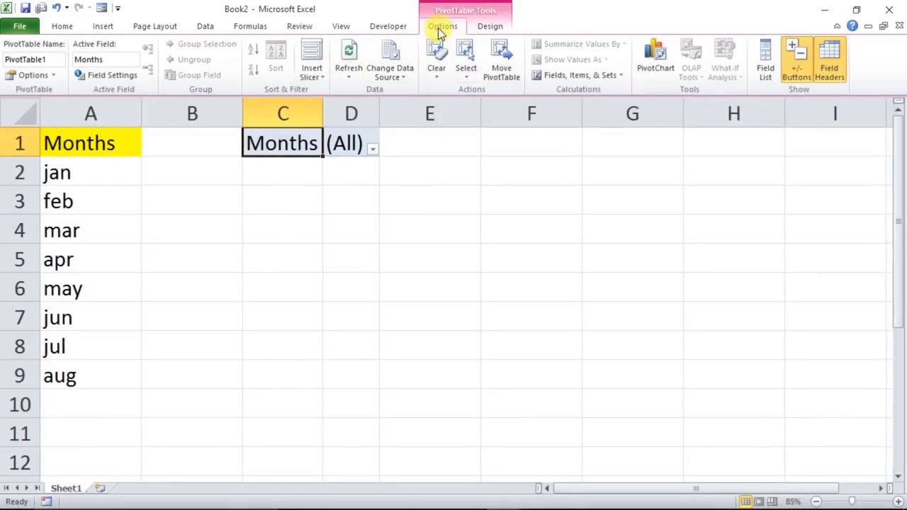
pyautogui.click(51, 75)
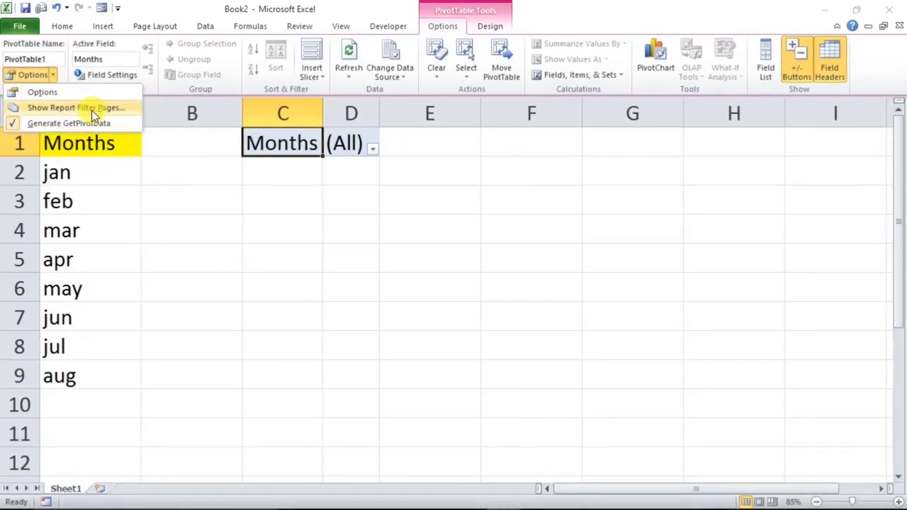
pyautogui.click(92, 108)
pyautogui.click(419, 424)
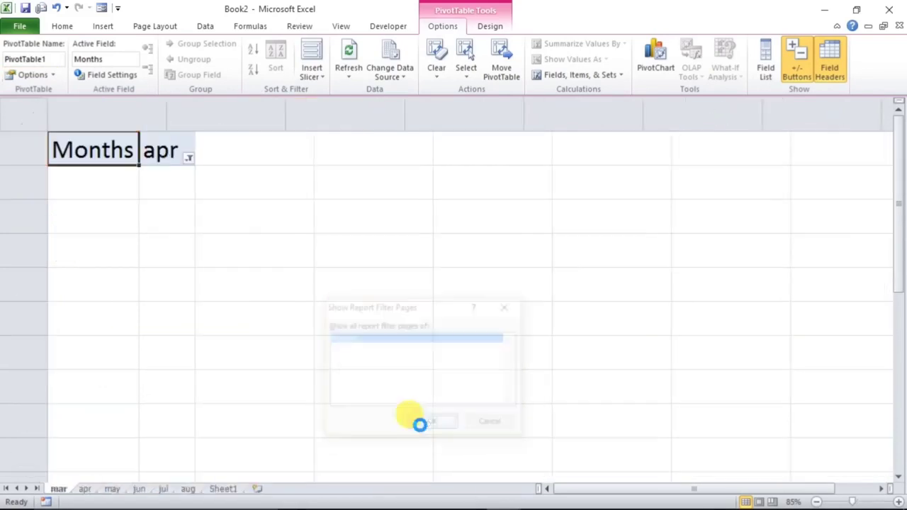
# Check the generated month sheets from apr to jul and the Months filter choices on the jul sheet
pyautogui.click(85, 489)
pyautogui.click(110, 490)
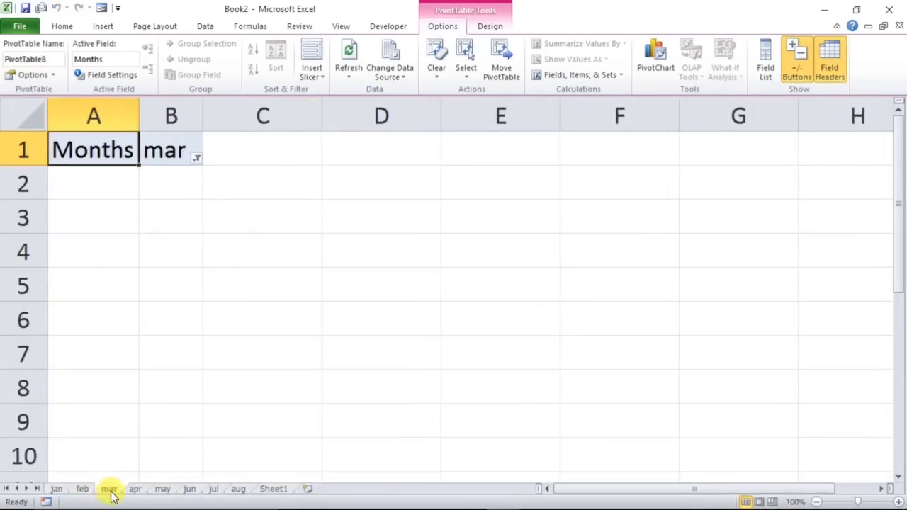
pyautogui.click(136, 490)
pyautogui.click(158, 490)
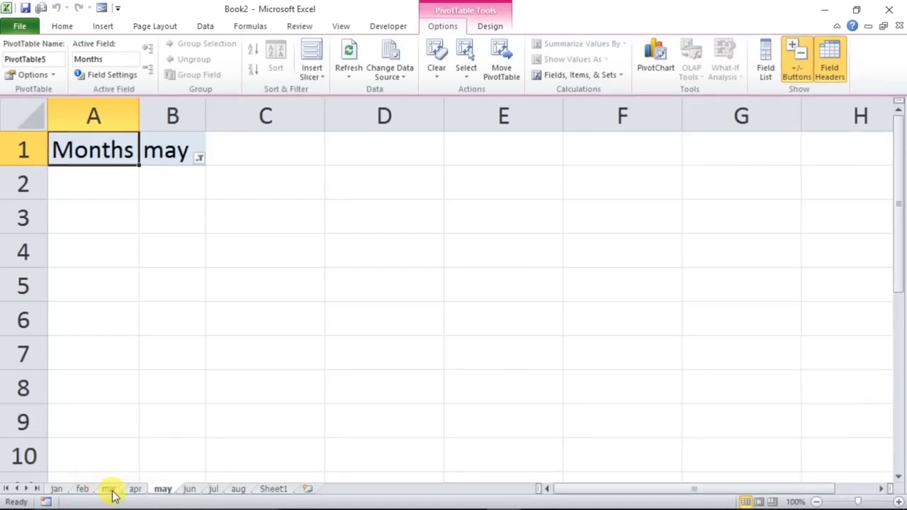
pyautogui.click(191, 490)
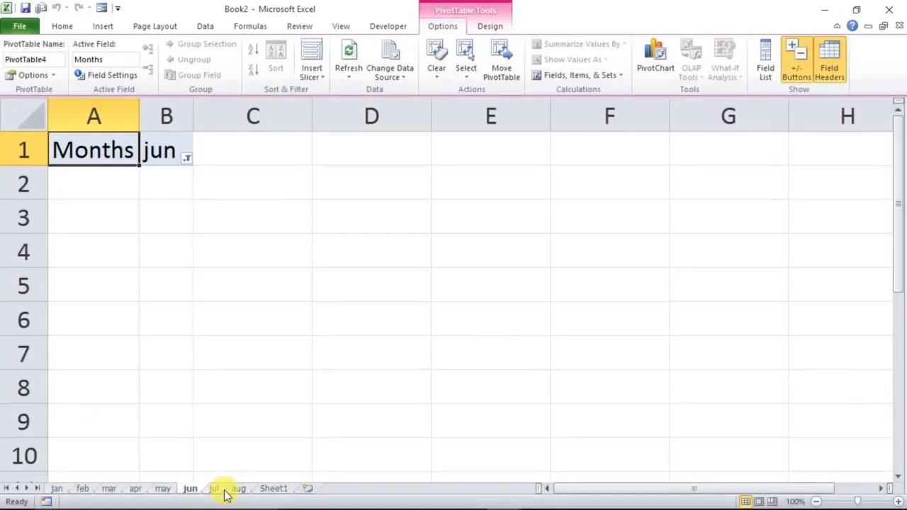
pyautogui.click(214, 490)
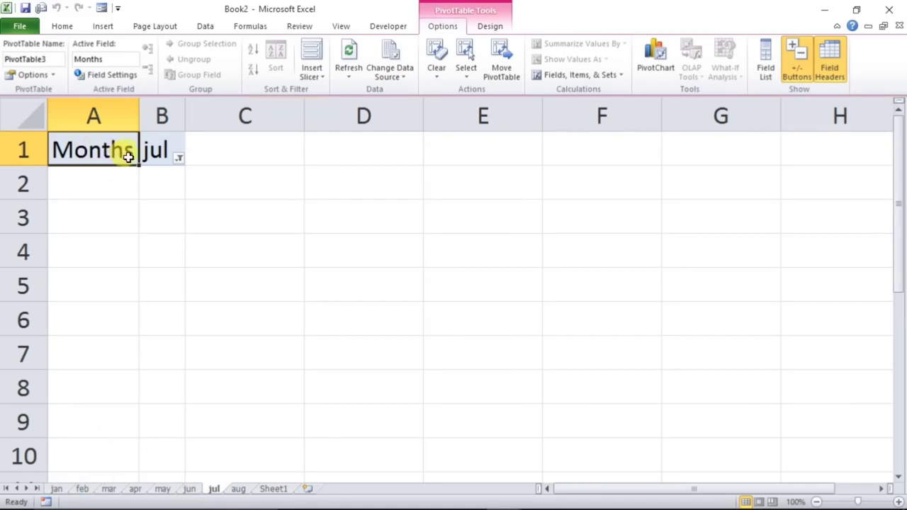
pyautogui.click(177, 158)
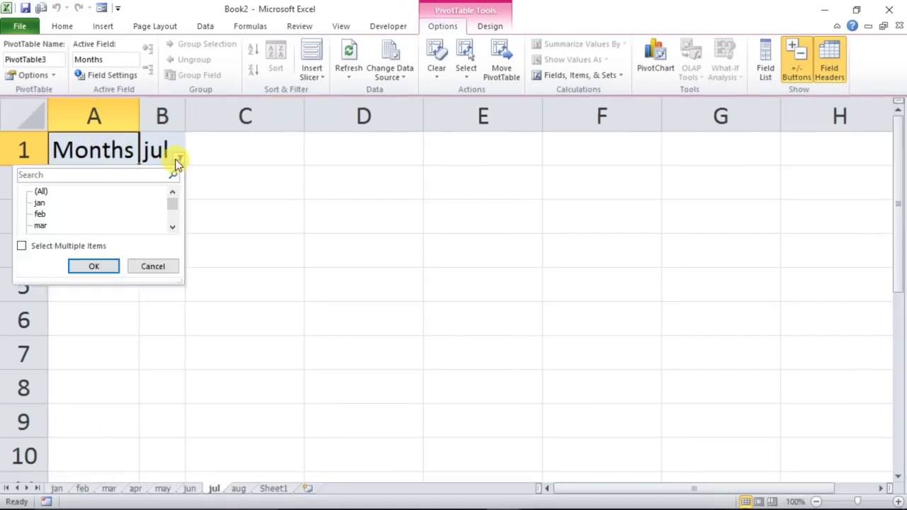
pyautogui.click(106, 141)
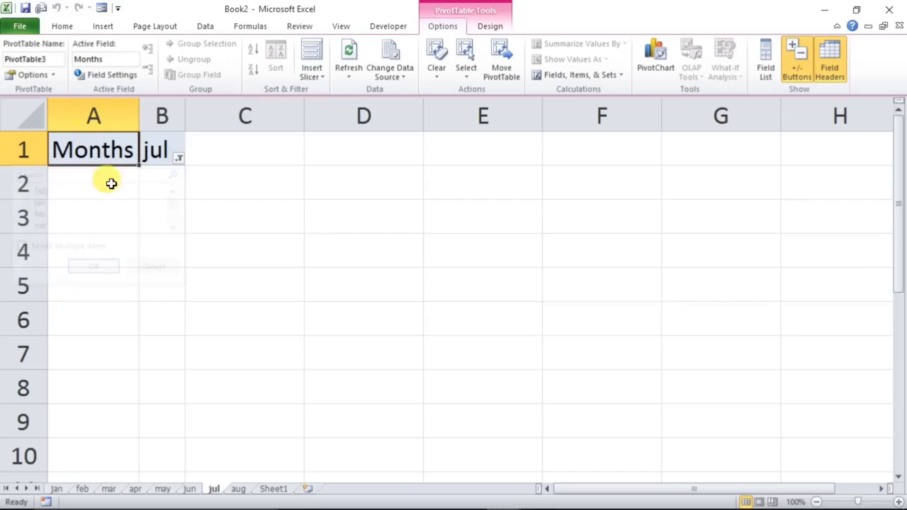
# Group the sheets from jan through Sheet1 and bring up the commands available for row 1
pyautogui.click(58, 488)
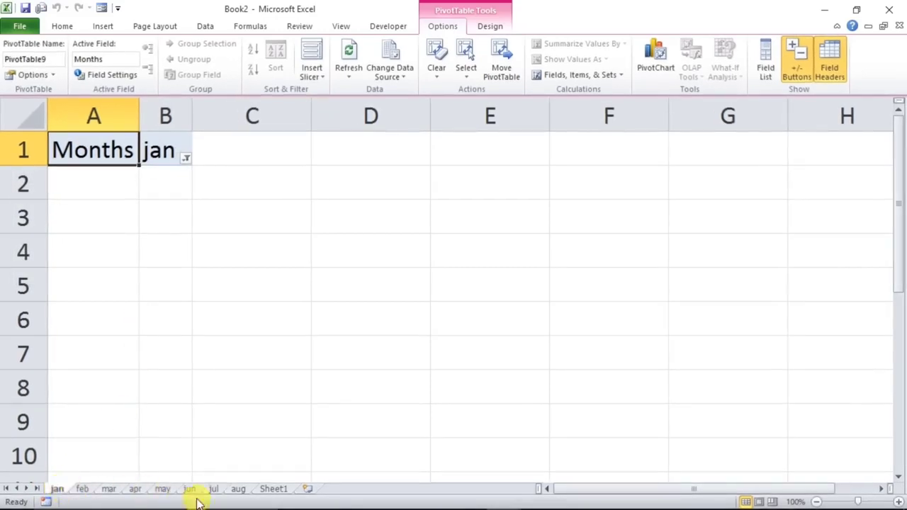
pyautogui.keyDown('shift'); pyautogui.click(269, 490); pyautogui.keyUp('shift')
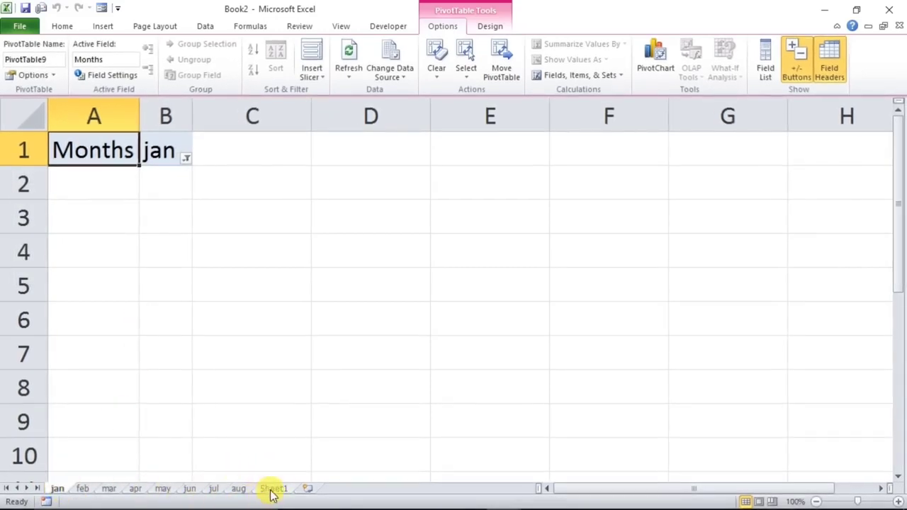
pyautogui.rightClick(29, 149)
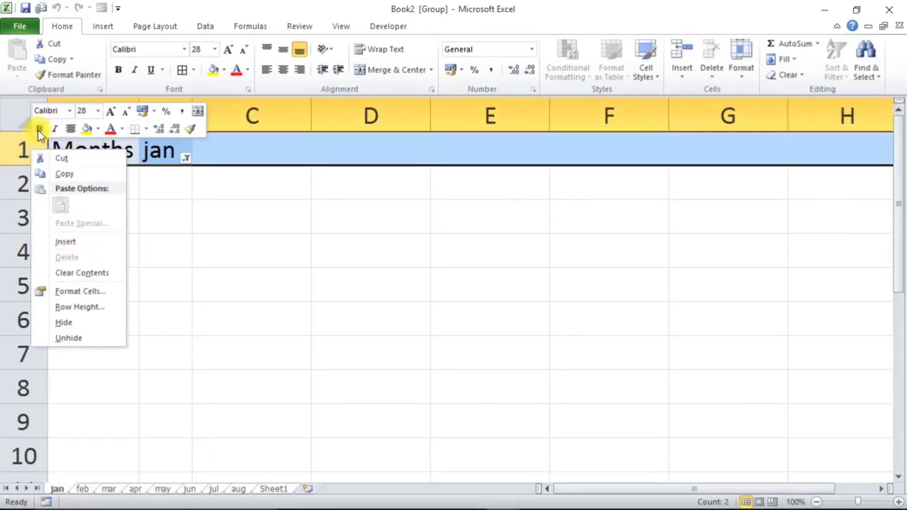
pyautogui.click(204, 289)
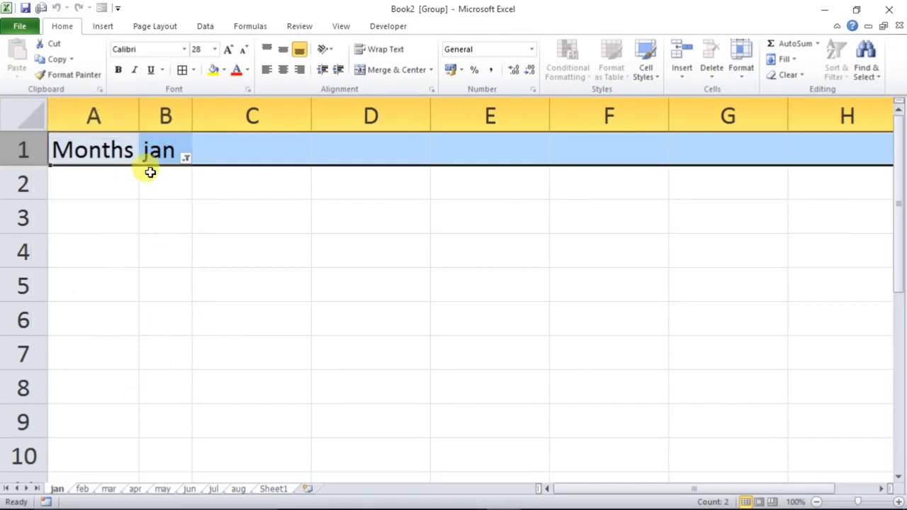
pyautogui.click(132, 187)
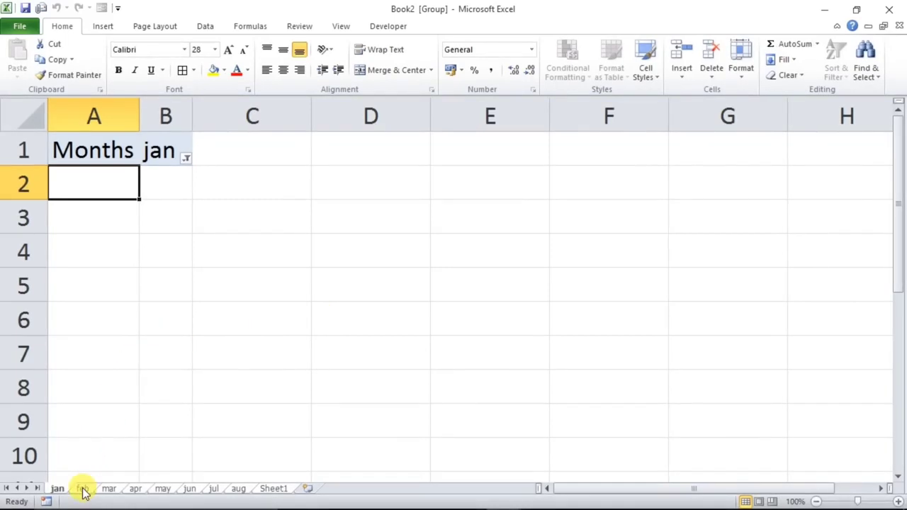
# Switch to the feb sheet and view the commands available for that sheet
pyautogui.click(83, 489)
pyautogui.rightClick(83, 489)
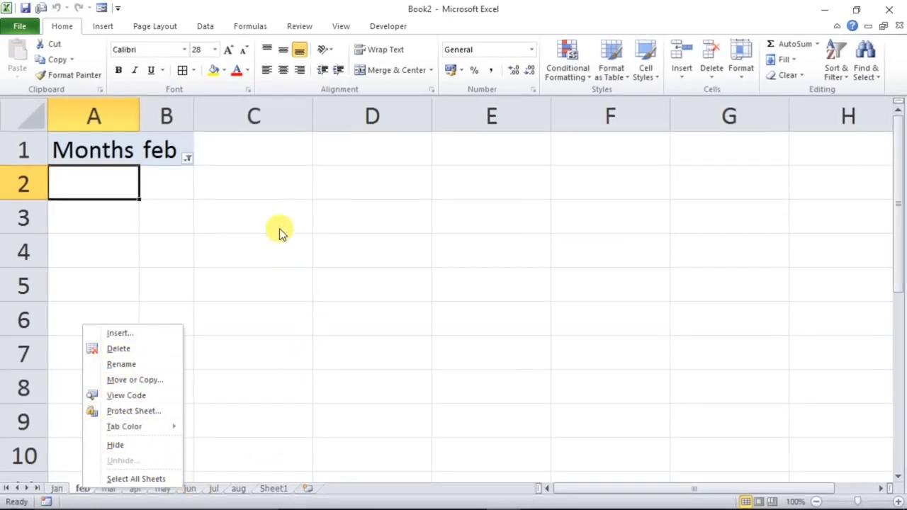
pyautogui.click(316, 251)
pyautogui.click(316, 249)
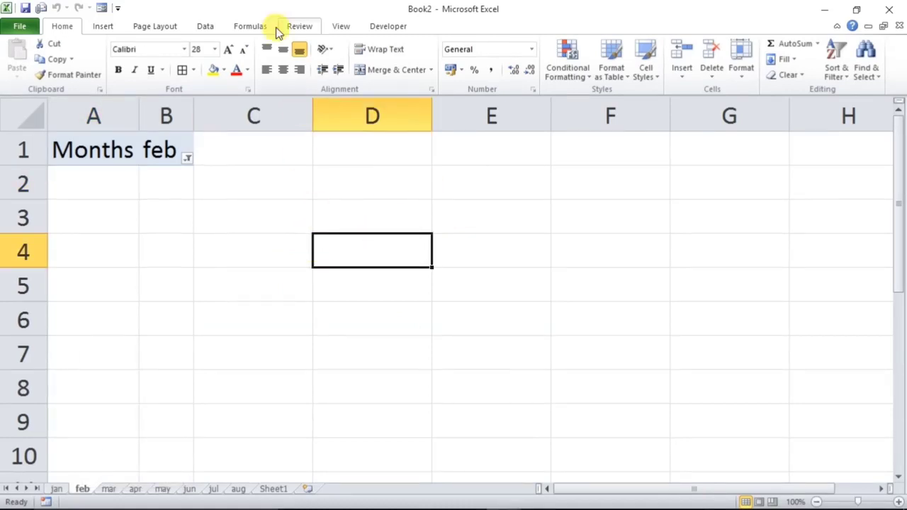
# Try out workbook protection with both Structure and Windows enabled, and review the feb sheet's commands again
pyautogui.click(298, 27)
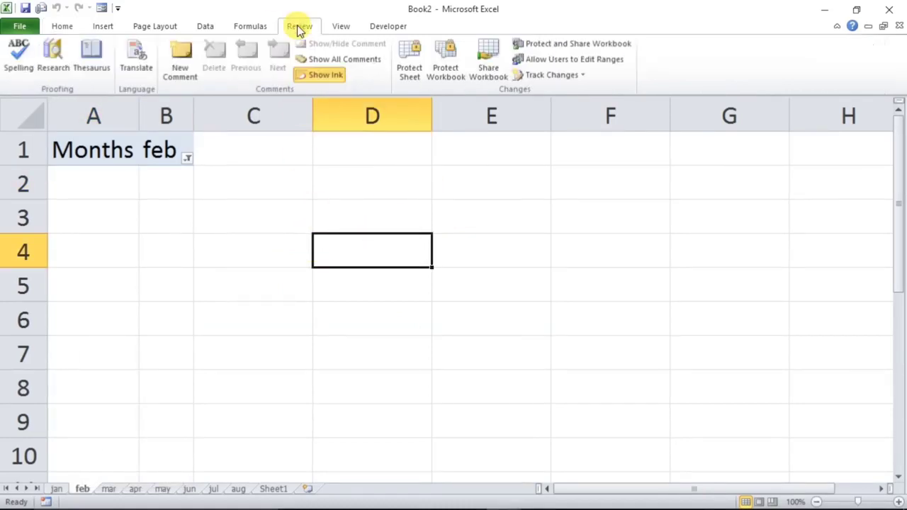
pyautogui.click(454, 68)
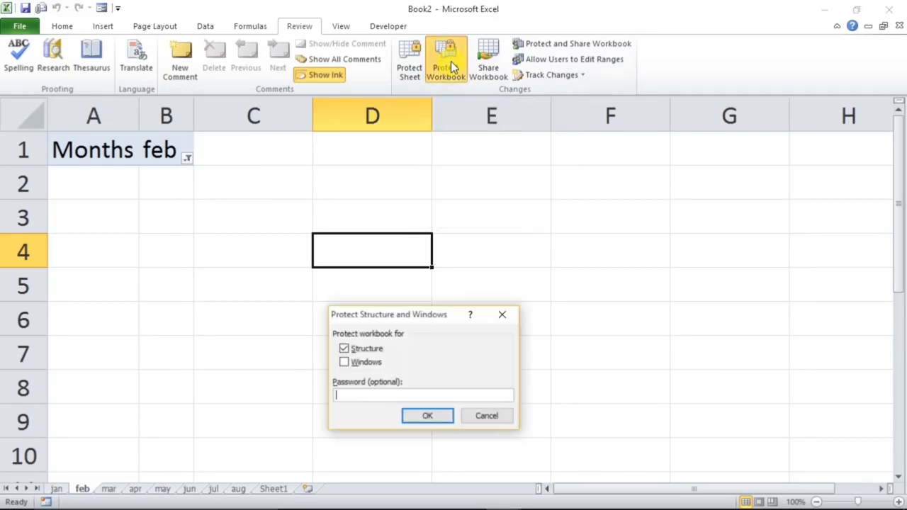
pyautogui.click(350, 363)
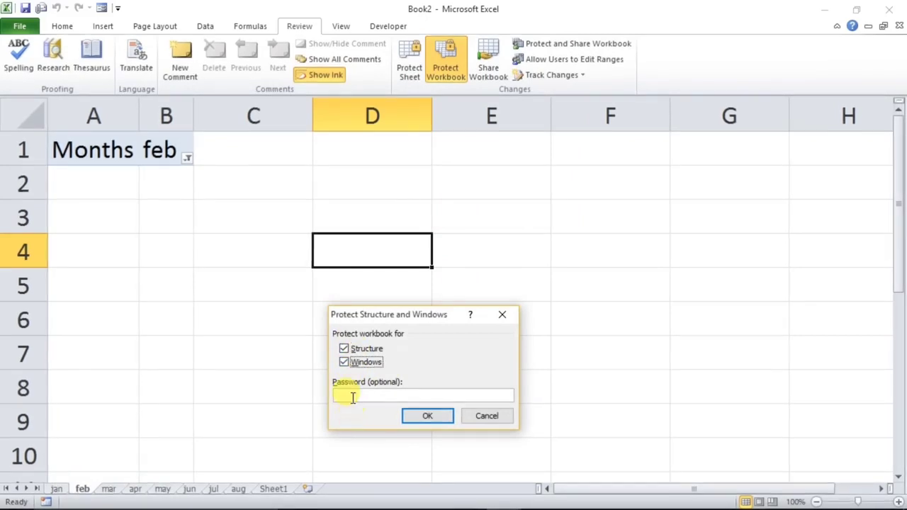
pyautogui.click(500, 317)
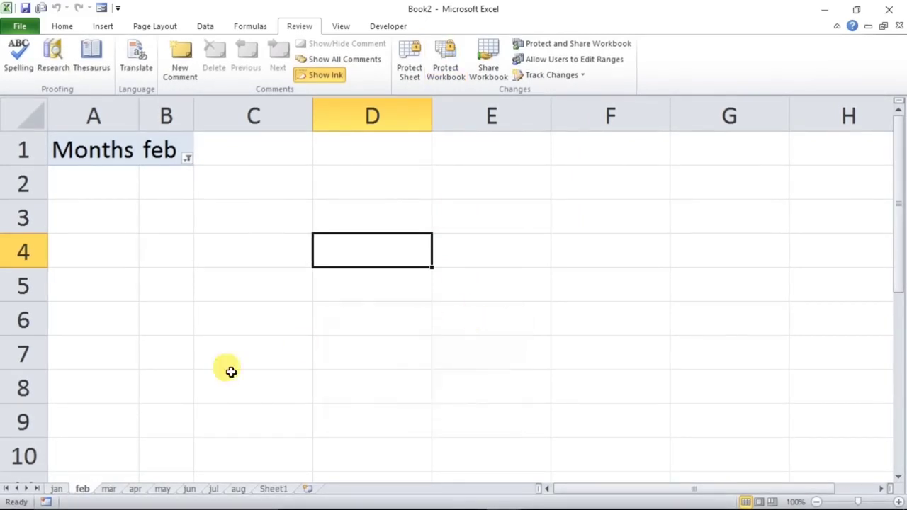
pyautogui.click(253, 323)
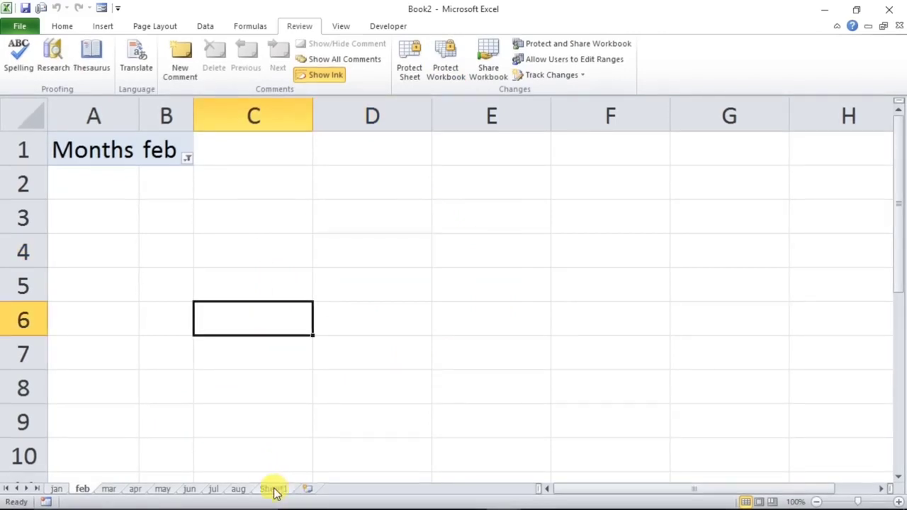
pyautogui.rightClick(82, 491)
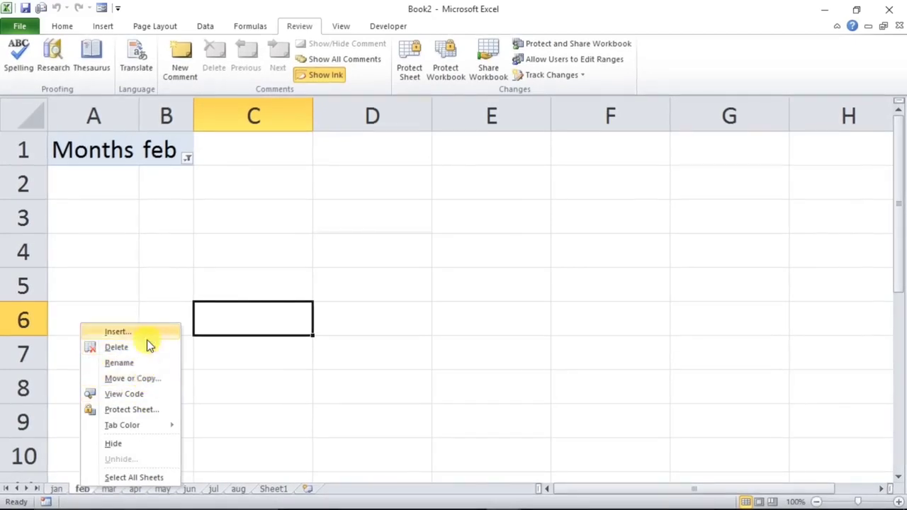
pyautogui.click(300, 223)
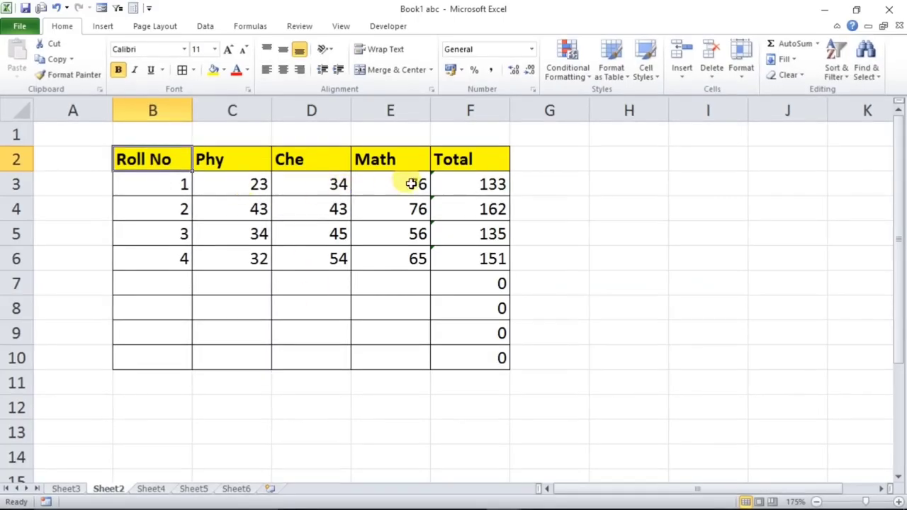
# Review the first row's marks and total, and inspect the SUM formula behind the total in F7
pyautogui.moveTo(260, 183)
pyautogui.mouseDown()
pyautogui.moveTo(235, 178)
pyautogui.moveTo(373, 180)
pyautogui.mouseUp()
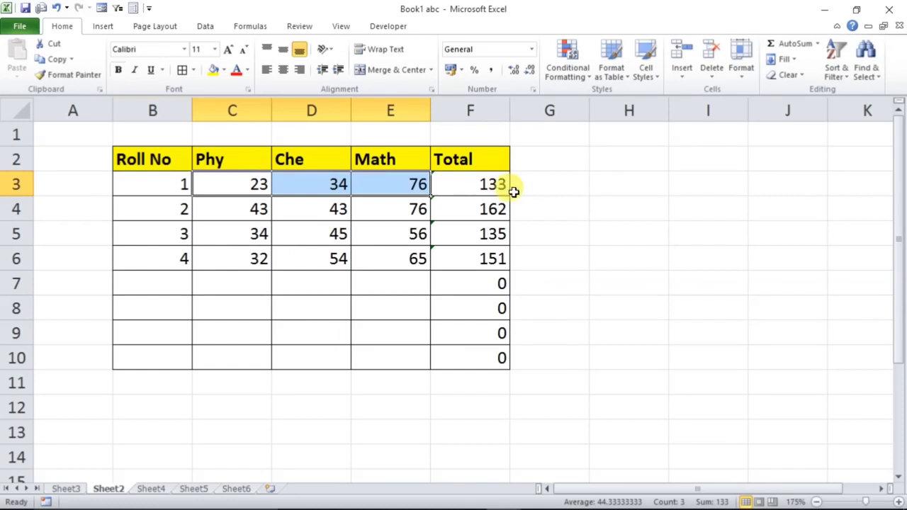
pyautogui.click(472, 187)
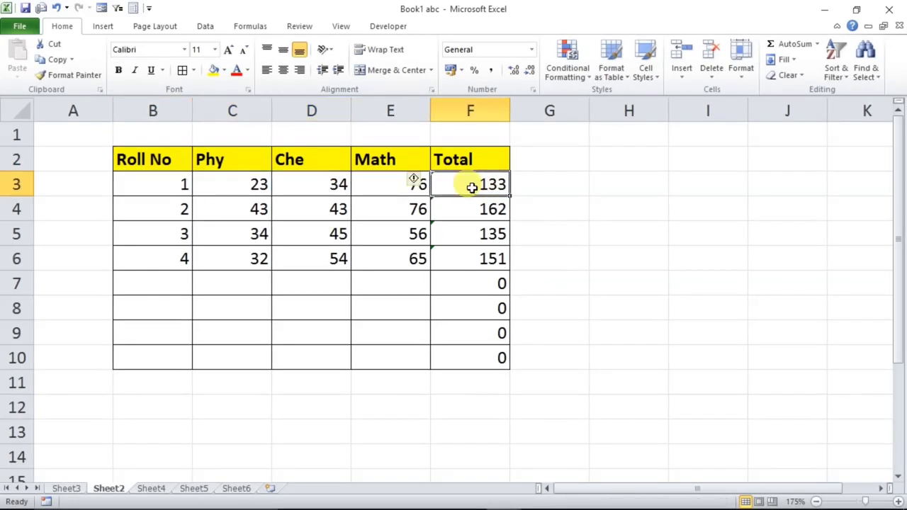
pyautogui.click(453, 290)
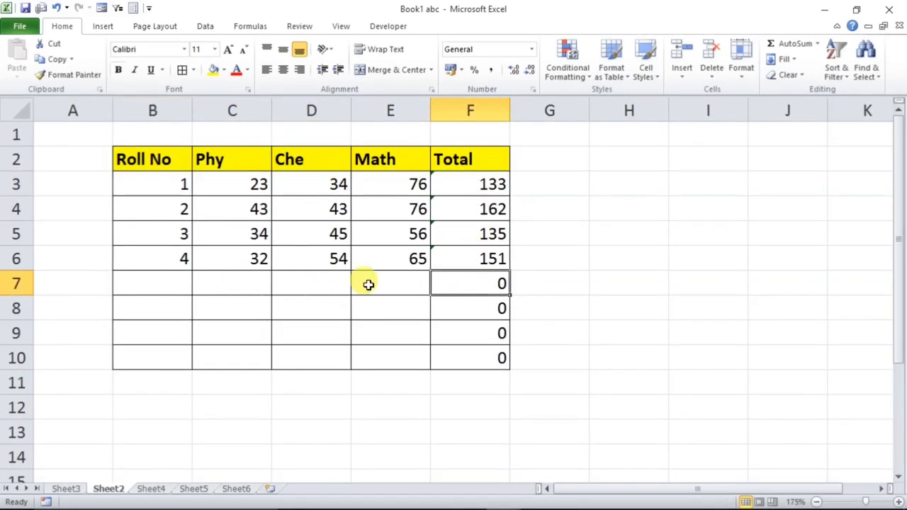
pyautogui.doubleClick(465, 283)
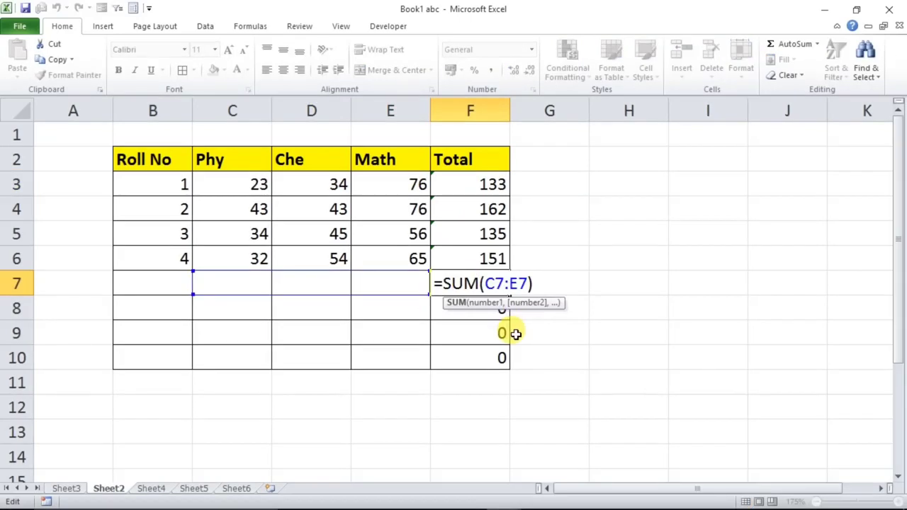
pyautogui.press('Return')
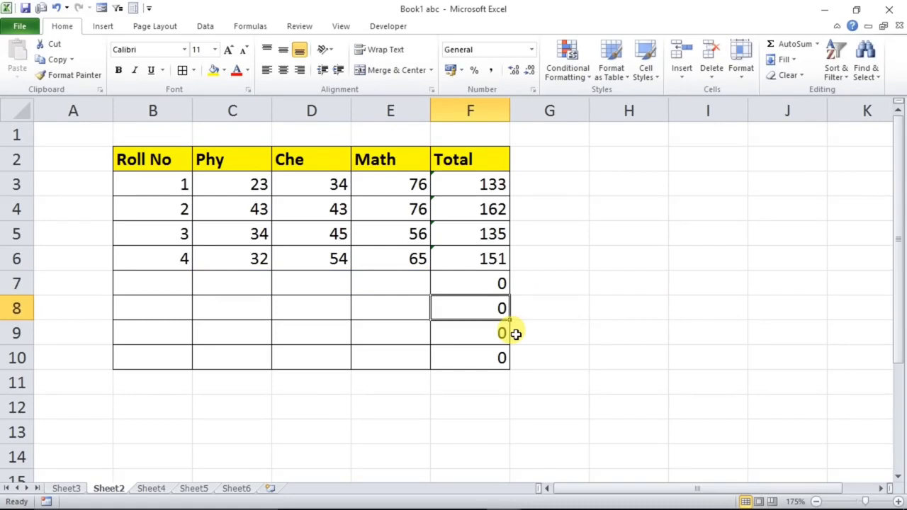
# Apply the custom number format 0;;; to the Total cells F3:F10 to hide zero totals
pyautogui.moveTo(458, 183); pyautogui.dragTo(460, 347)
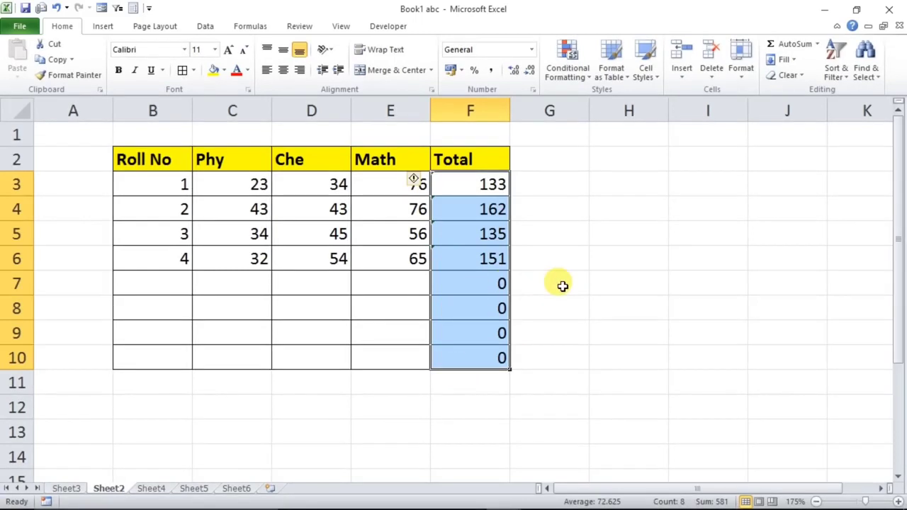
pyautogui.hotkey('ctrl', '1')
pyautogui.click(269, 347)
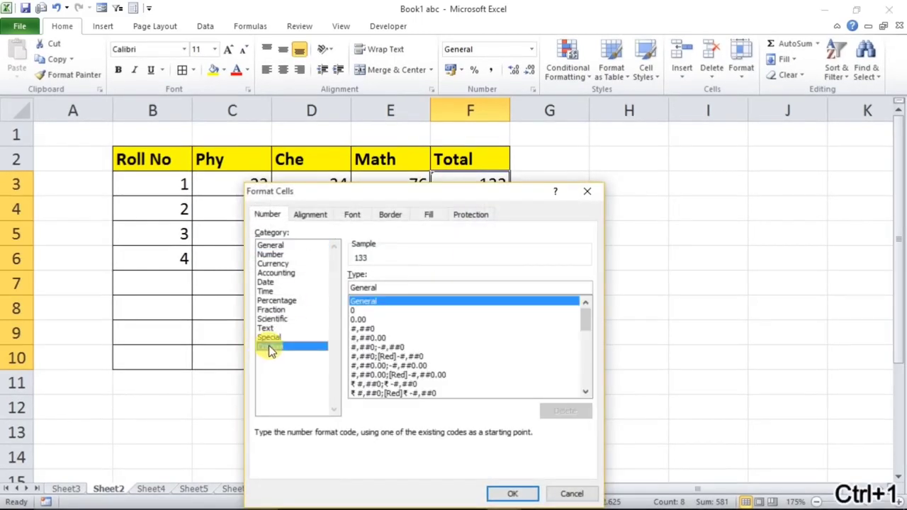
pyautogui.moveTo(389, 287); pyautogui.dragTo(283, 285)
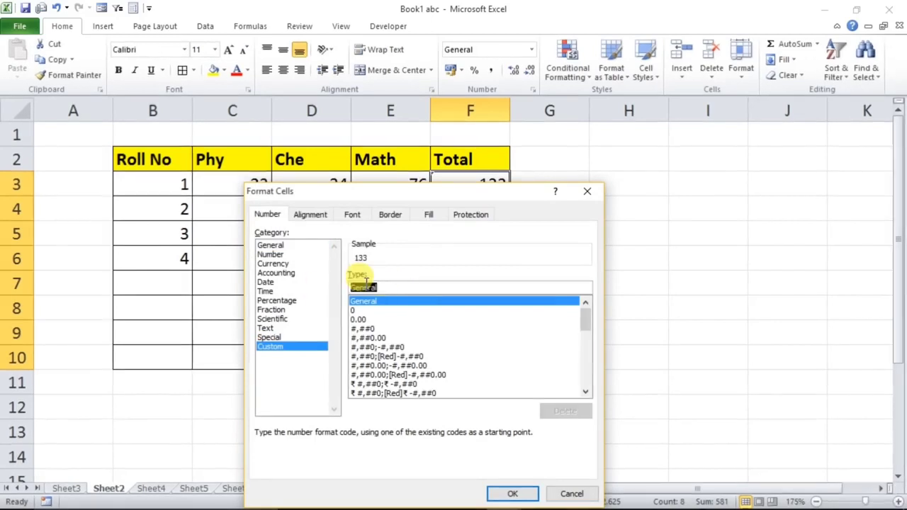
pyautogui.press('BackSpace')
pyautogui.write('0')
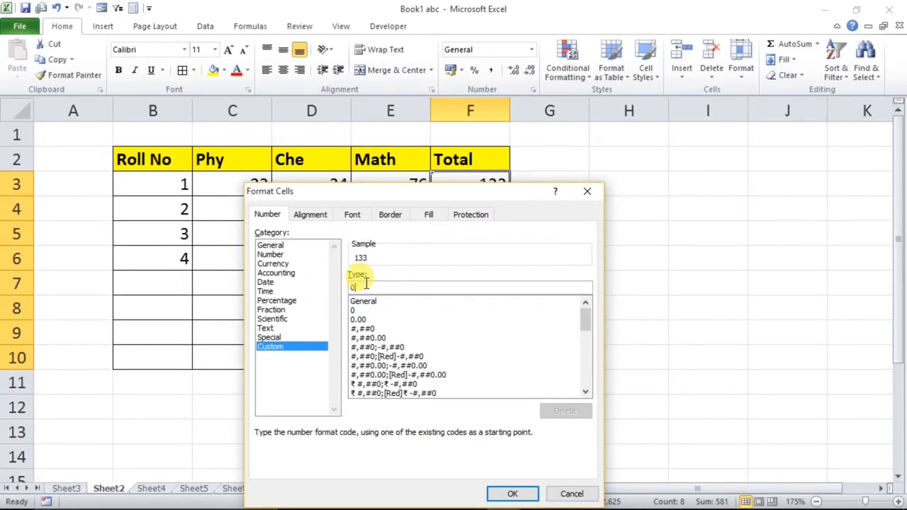
pyautogui.write(';;;')
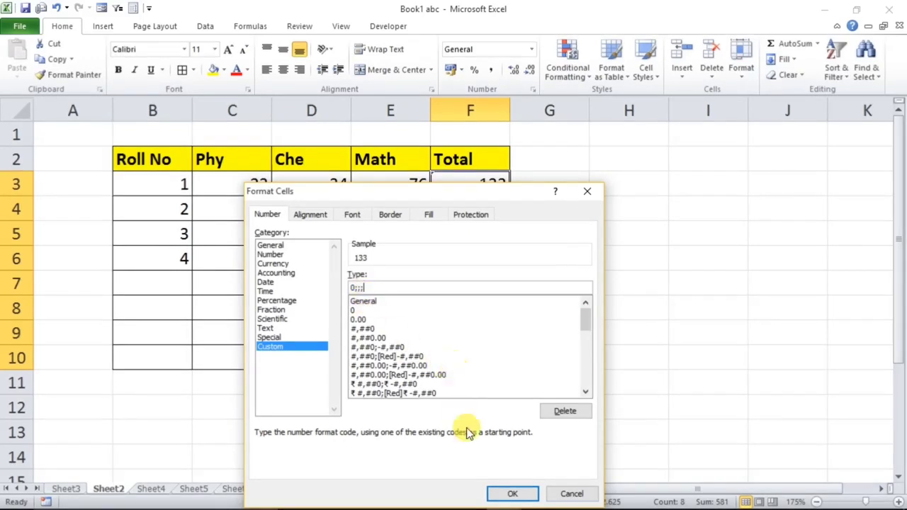
pyautogui.click(507, 494)
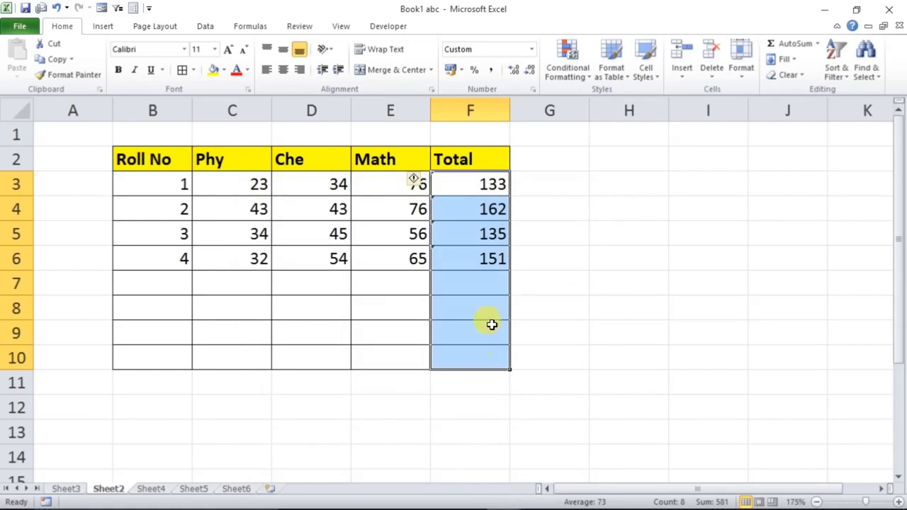
# Enter the marks 45, 45 and 54 for Phy, Che and Math in row 7
pyautogui.click(239, 283)
pyautogui.write('45')
pyautogui.press('Tab')
pyautogui.write('45')
pyautogui.press('Tab')
pyautogui.write('54')
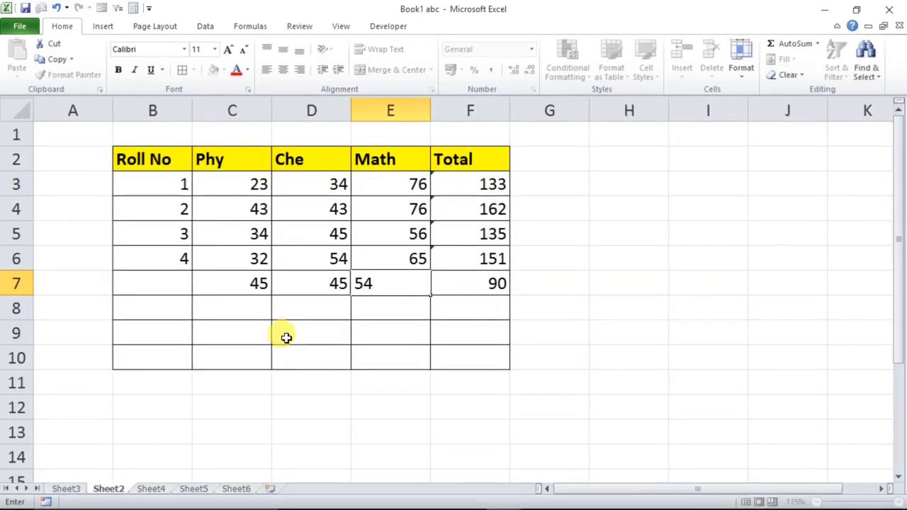
pyautogui.click(285, 340)
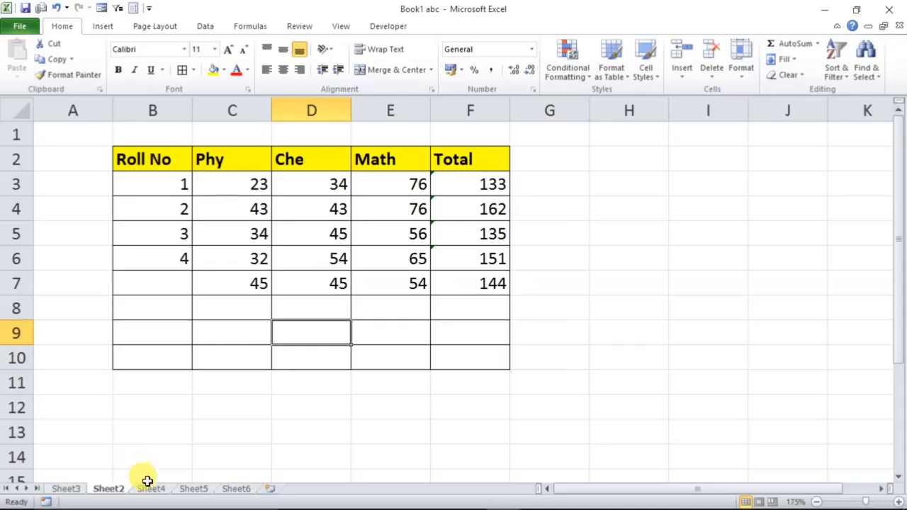
# On Sheet4, move whole columns without overwriting data so the subjects follow Roll No in the order Phy, Che, Math
pyautogui.click(151, 488)
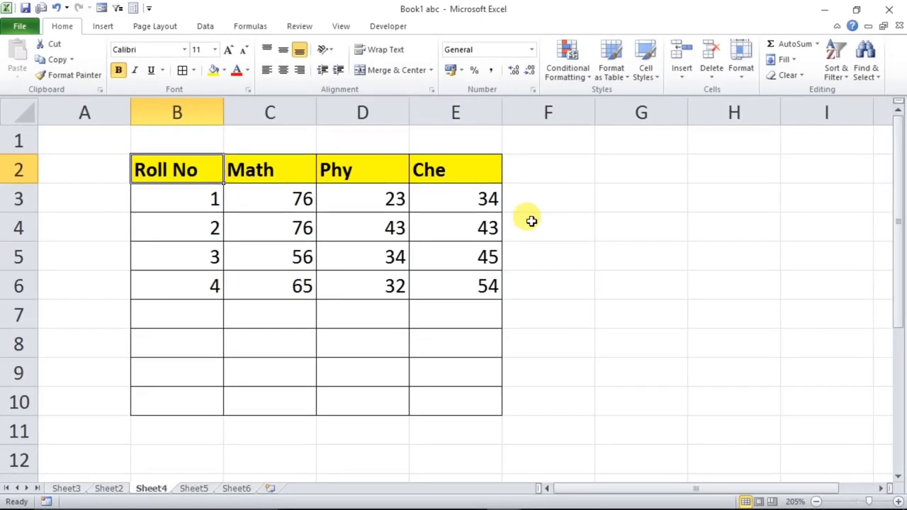
pyautogui.click(457, 102)
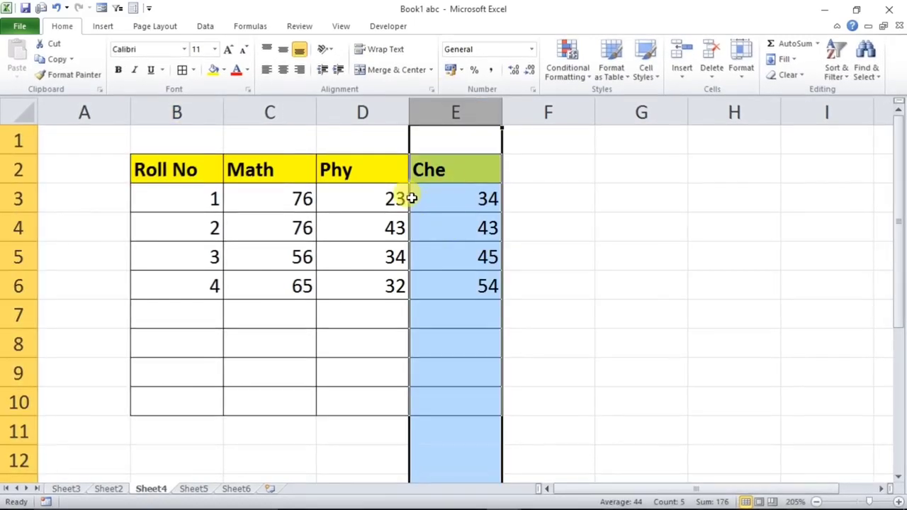
pyautogui.moveTo(410, 138)
pyautogui.mouseDown()
pyautogui.moveTo(262, 142)
pyautogui.moveTo(408, 148)
pyautogui.moveTo(263, 170)
pyautogui.moveTo(260, 162)
pyautogui.mouseUp()
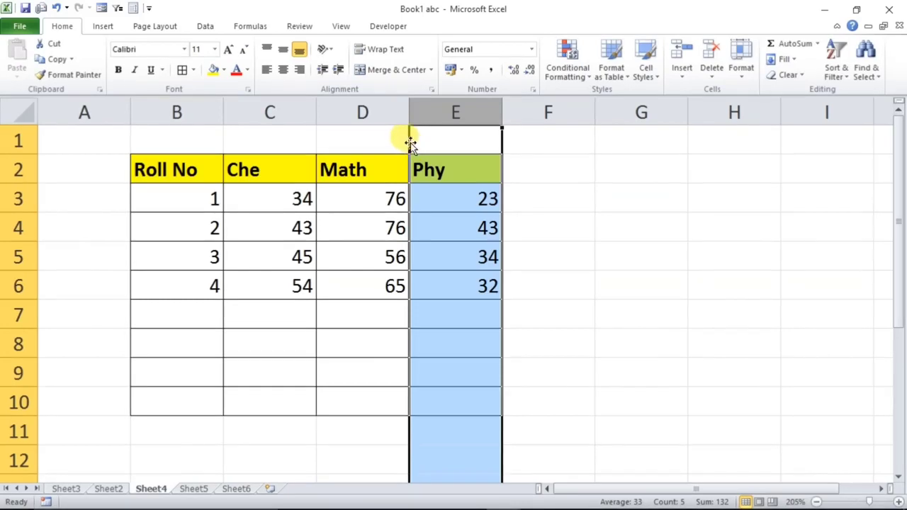
pyautogui.moveTo(411, 143); pyautogui.dragTo(243, 160)
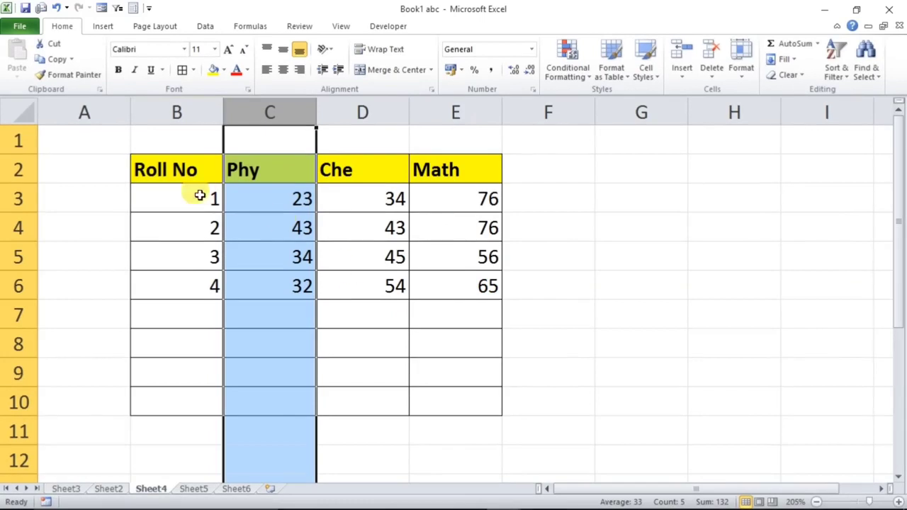
pyautogui.click(181, 170)
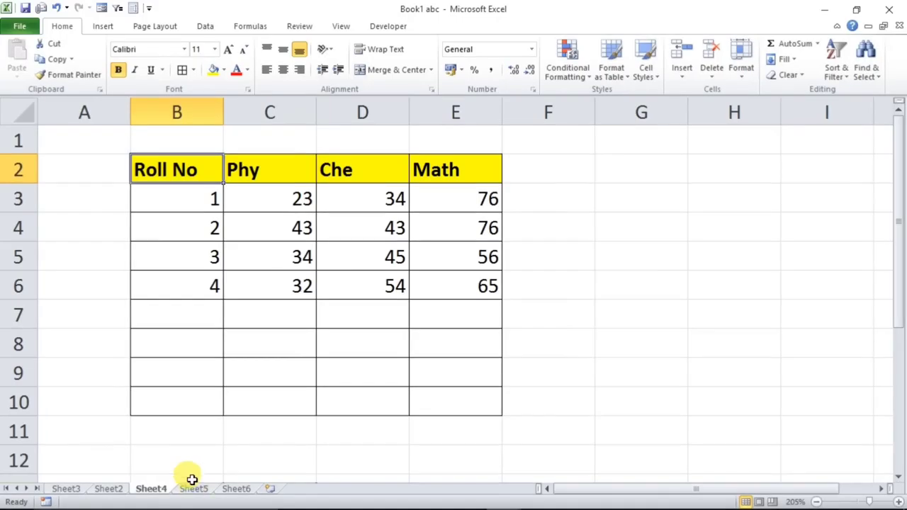
# On Sheet5, convert the range B2:E10 into a table that has headers
pyautogui.click(192, 488)
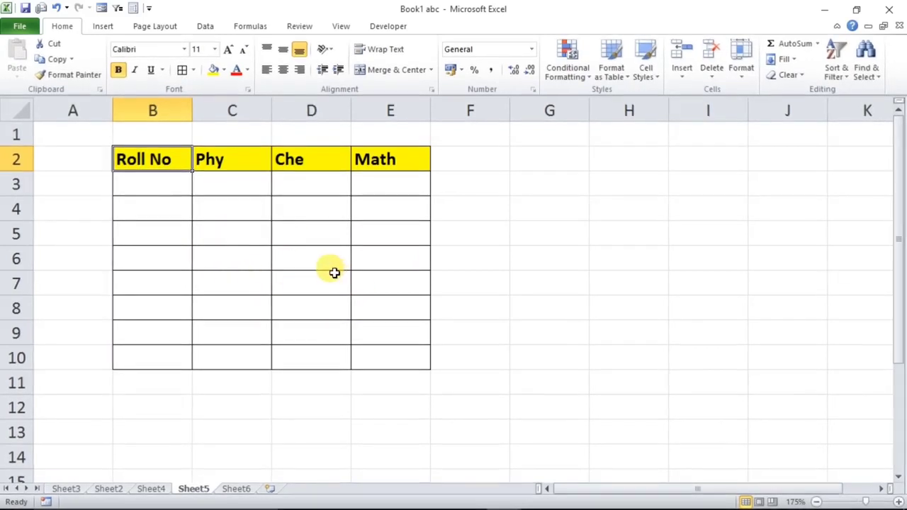
pyautogui.moveTo(141, 160); pyautogui.dragTo(379, 354)
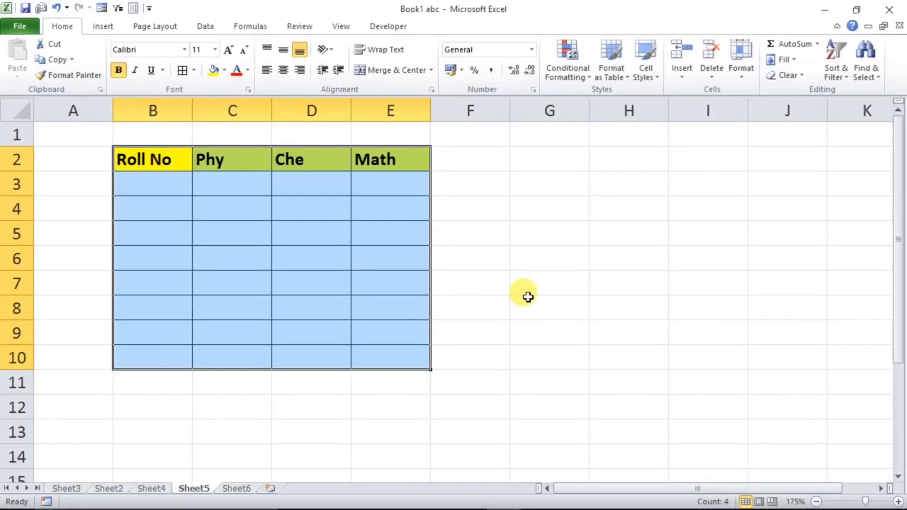
pyautogui.hotkey('ctrl', 't')
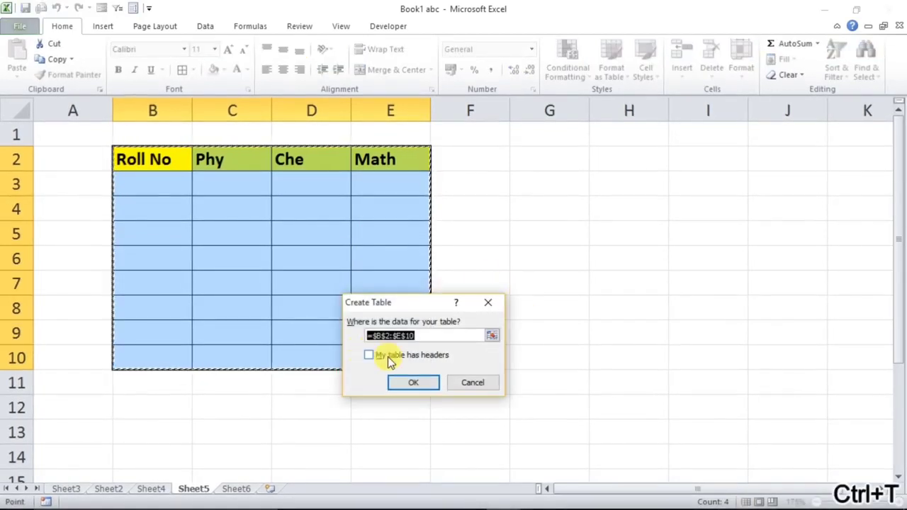
pyautogui.click(369, 356)
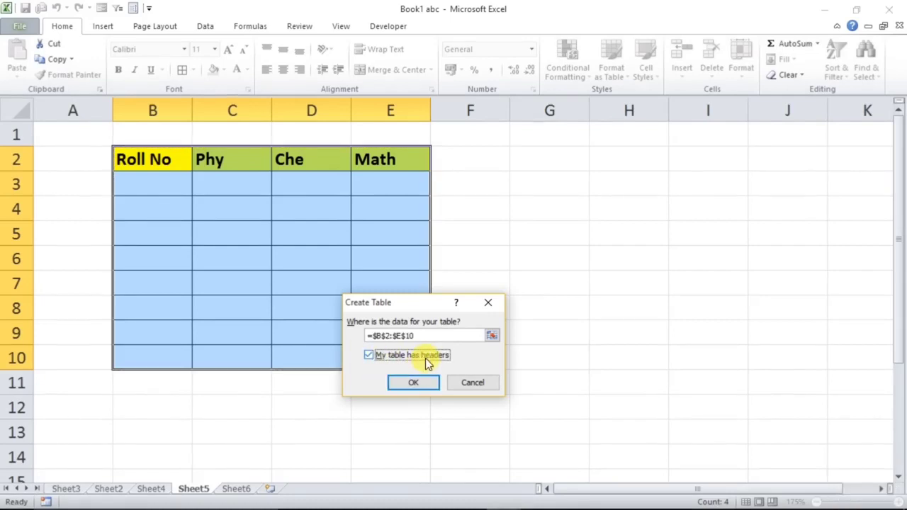
pyautogui.click(412, 381)
pyautogui.click(329, 315)
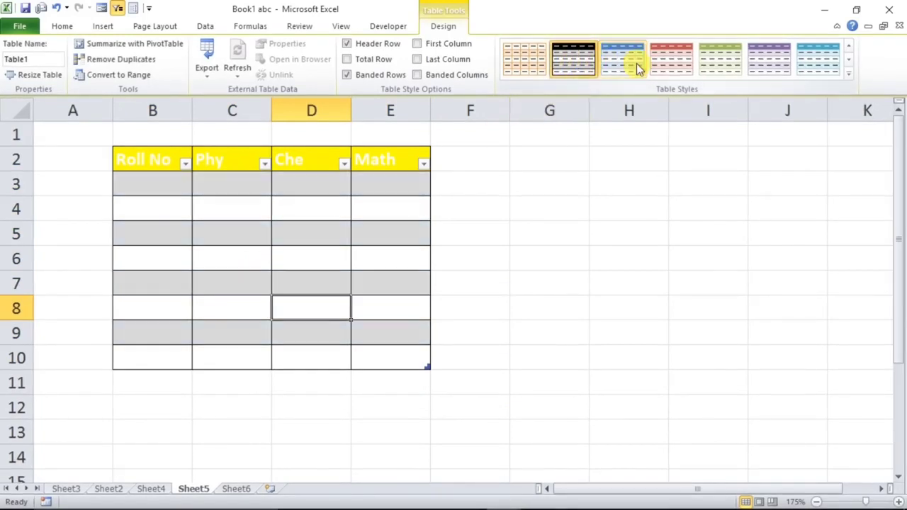
# Apply the purple table style with a solid header to the table and turn off Banded Rows
pyautogui.click(847, 70)
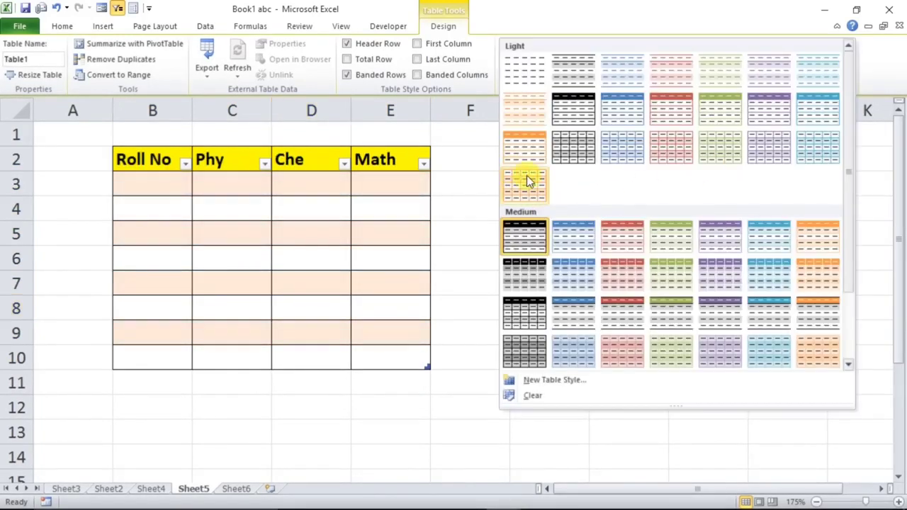
pyautogui.click(526, 238)
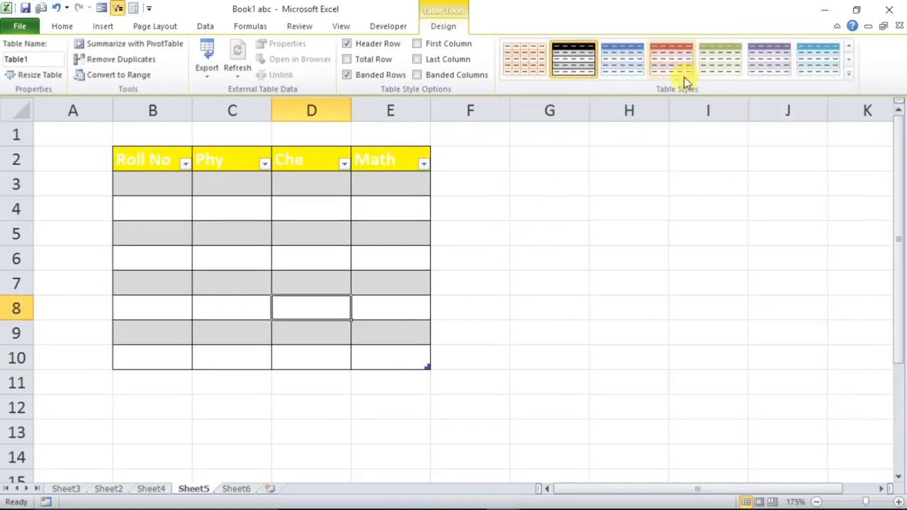
pyautogui.click(777, 53)
pyautogui.click(282, 246)
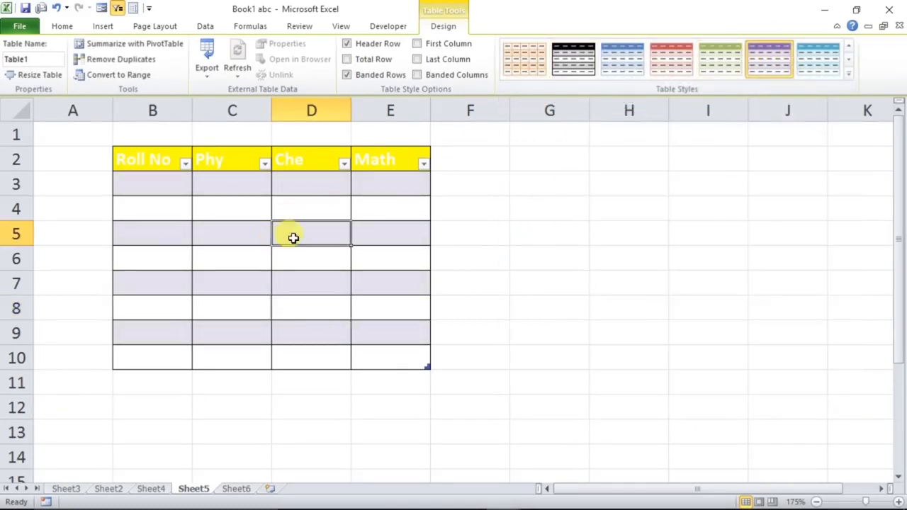
pyautogui.click(359, 74)
pyautogui.click(228, 233)
# Change the font colour of the table's header row B2:E2 to black
pyautogui.moveTo(148, 163); pyautogui.dragTo(370, 167)
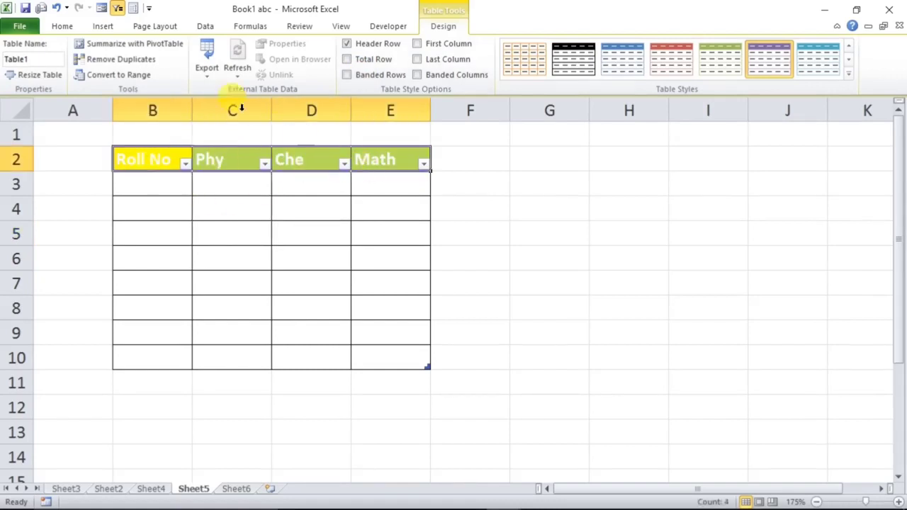
pyautogui.click(63, 26)
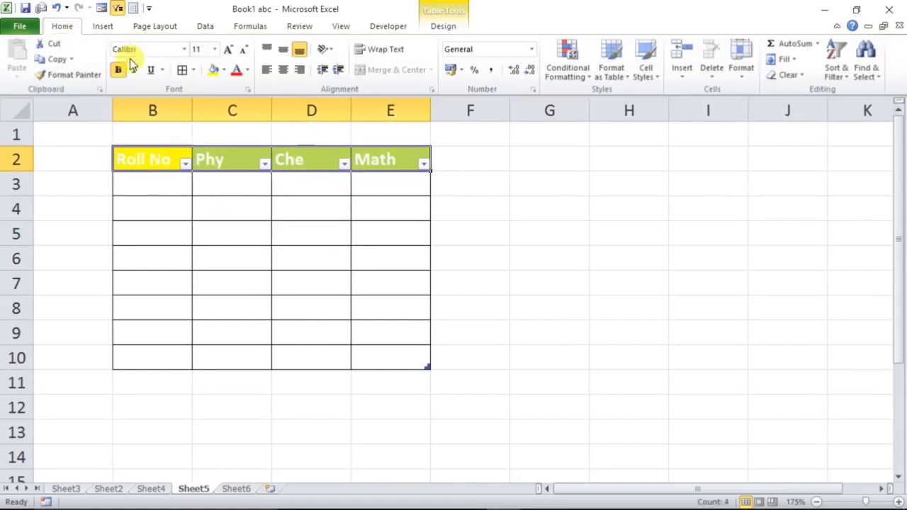
pyautogui.click(248, 70)
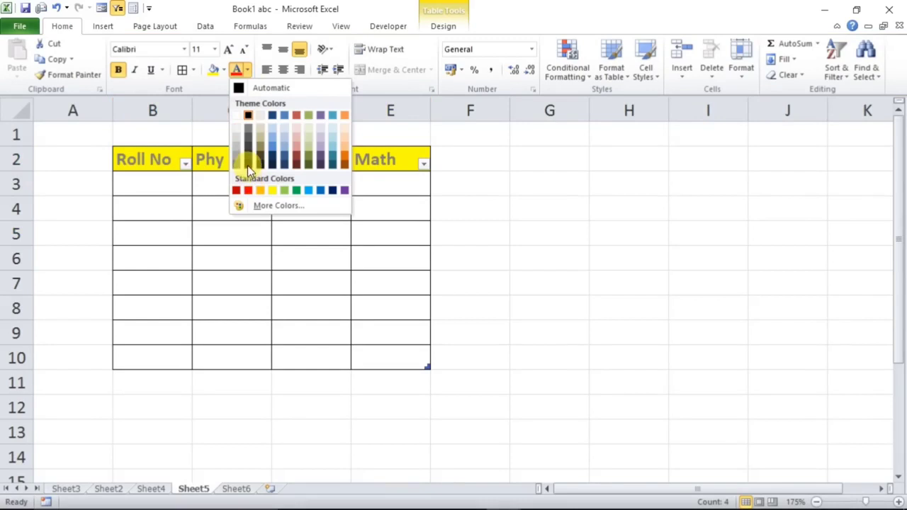
pyautogui.click(247, 164)
pyautogui.moveTo(116, 184); pyautogui.dragTo(328, 351)
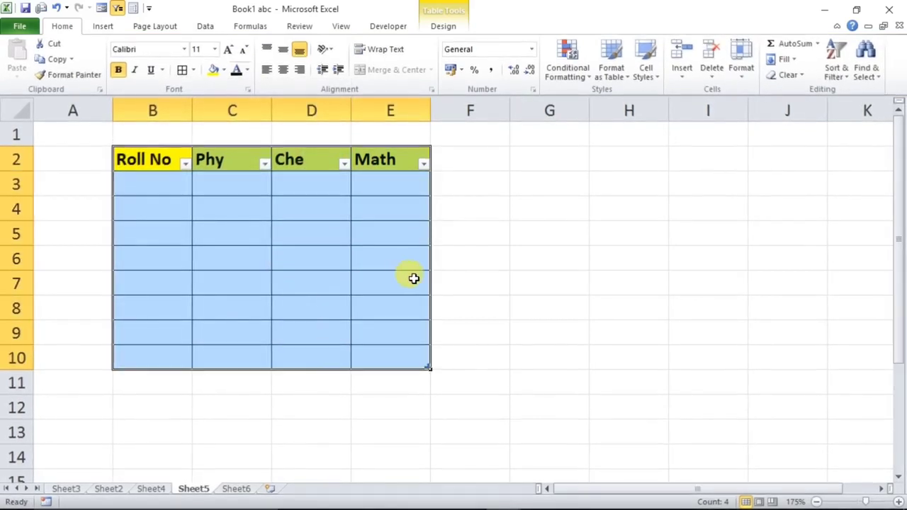
pyautogui.click(517, 299)
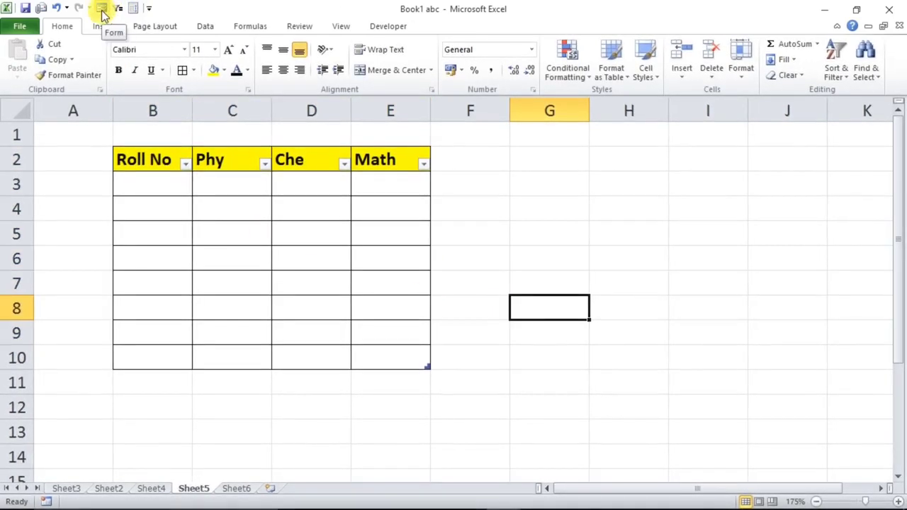
# Locate the Form command under All Commands in the Quick Access Toolbar customization options, and leave without changes
pyautogui.click(149, 10)
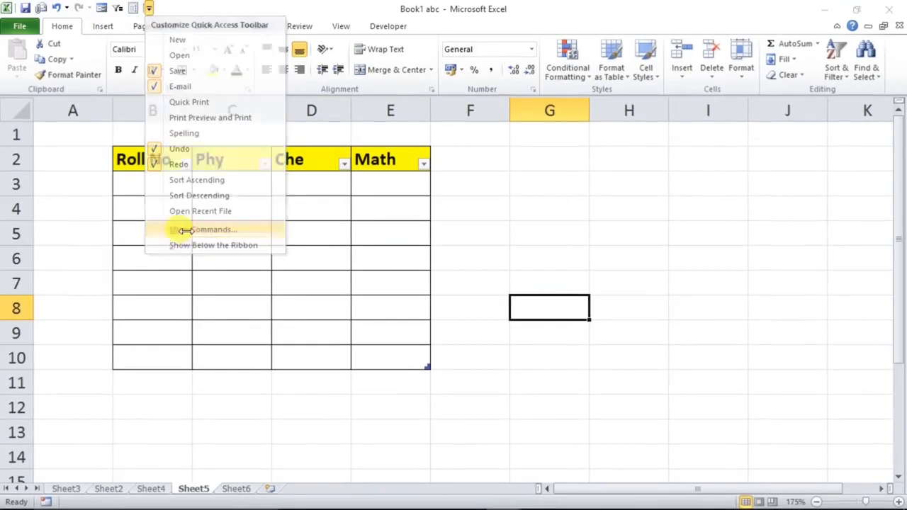
pyautogui.click(187, 230)
pyautogui.click(417, 110)
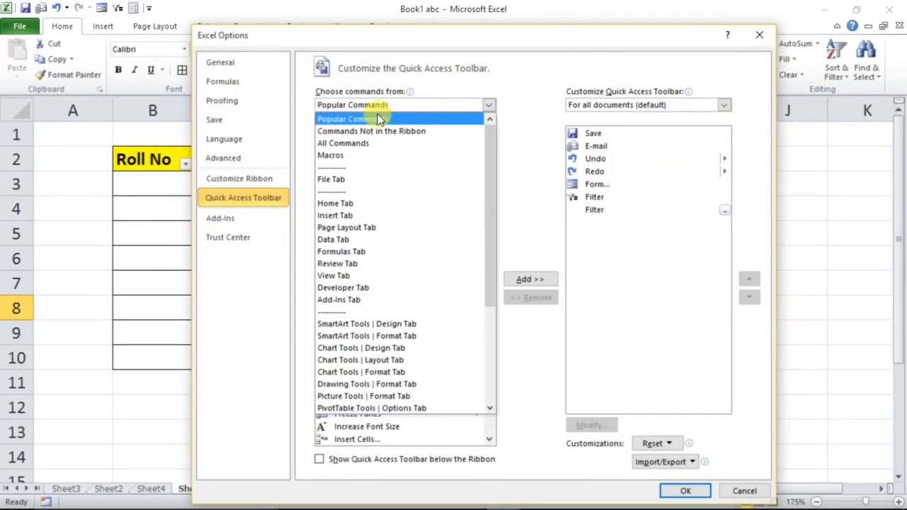
pyautogui.click(342, 142)
pyautogui.moveTo(488, 142); pyautogui.dragTo(487, 238)
pyautogui.click(345, 352)
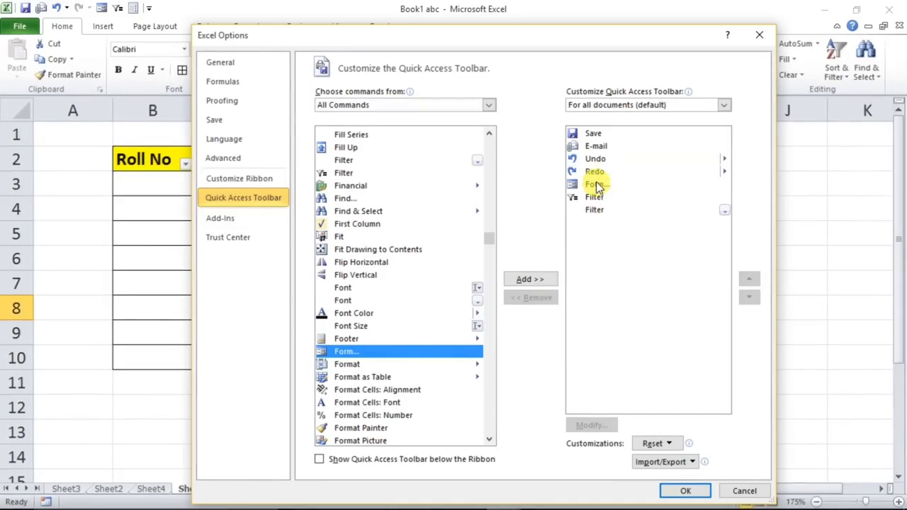
pyautogui.click(754, 34)
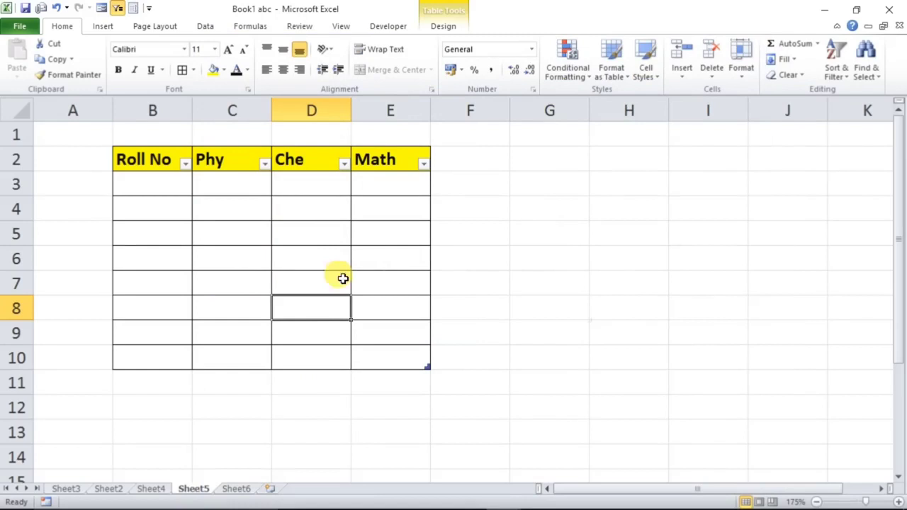
# Open the data form for the Sheet5 table and add a record with Roll No 1, Phy 23, Che 34 and Math 45
pyautogui.click(288, 263)
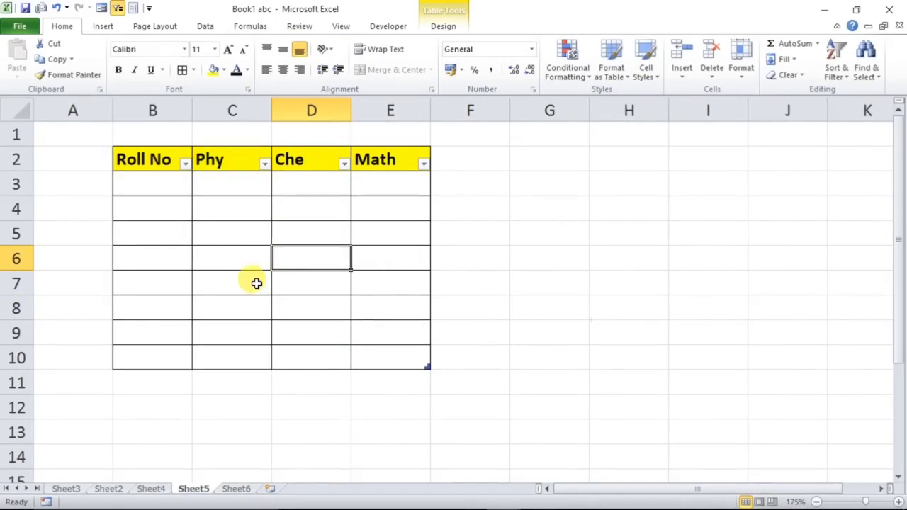
pyautogui.click(102, 8)
pyautogui.moveTo(414, 248); pyautogui.dragTo(518, 192)
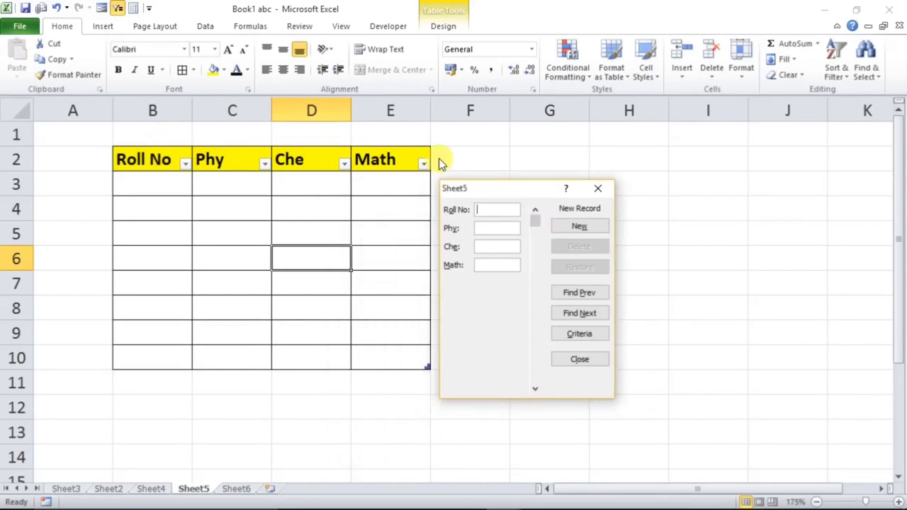
pyautogui.moveTo(495, 184); pyautogui.dragTo(499, 167)
pyautogui.write('1')
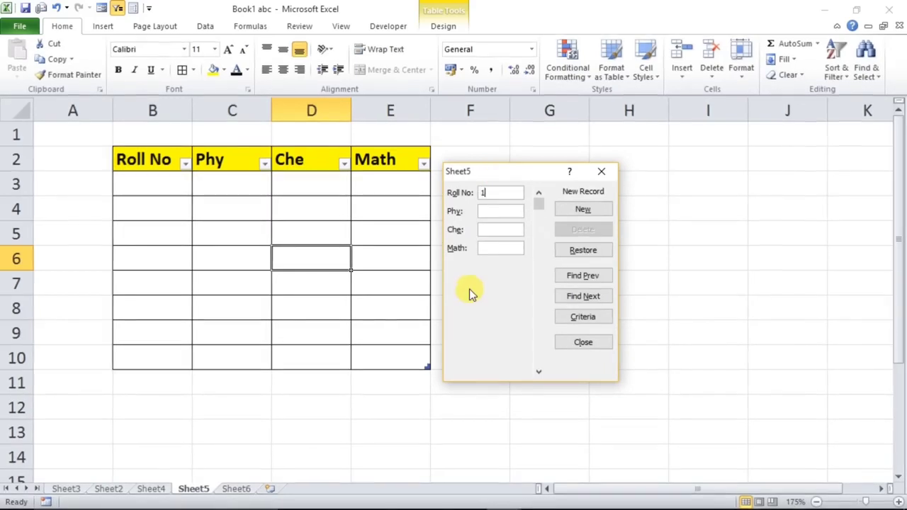
pyautogui.write('23')
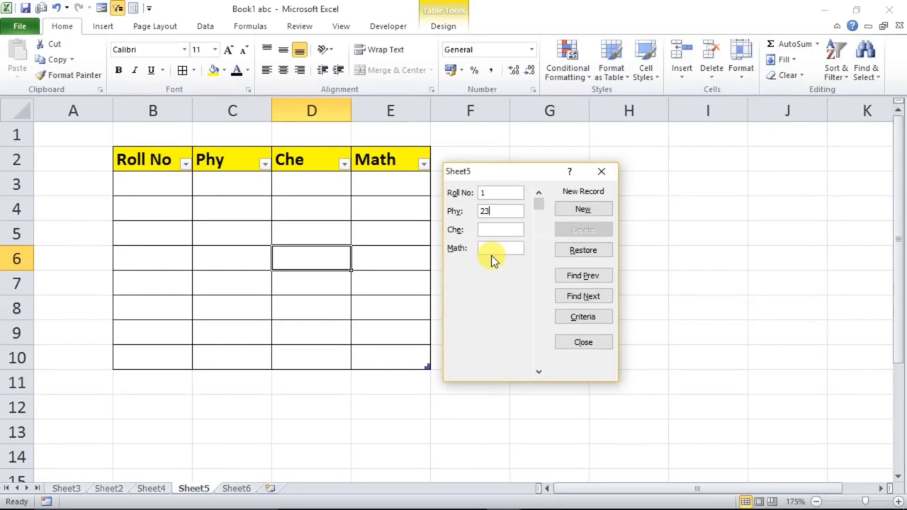
pyautogui.press('Tab')
pyautogui.write('34')
pyautogui.press('Tab')
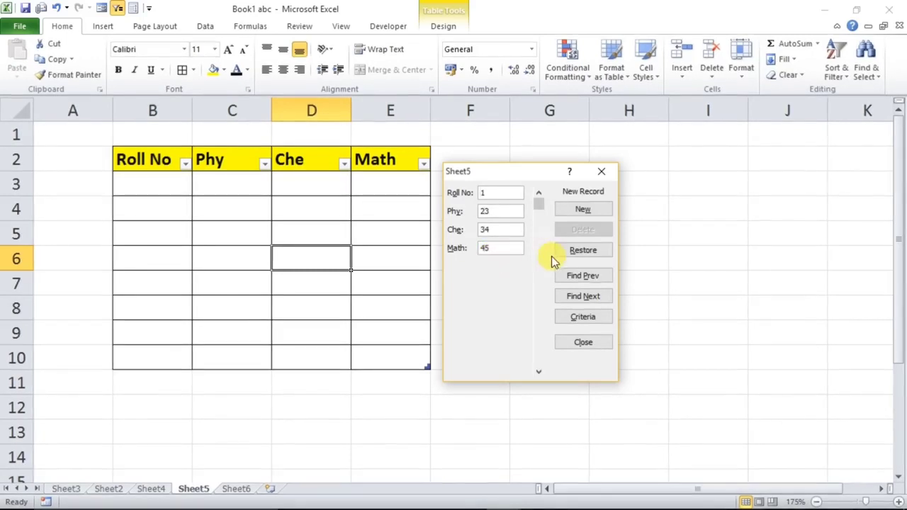
pyautogui.click(581, 212)
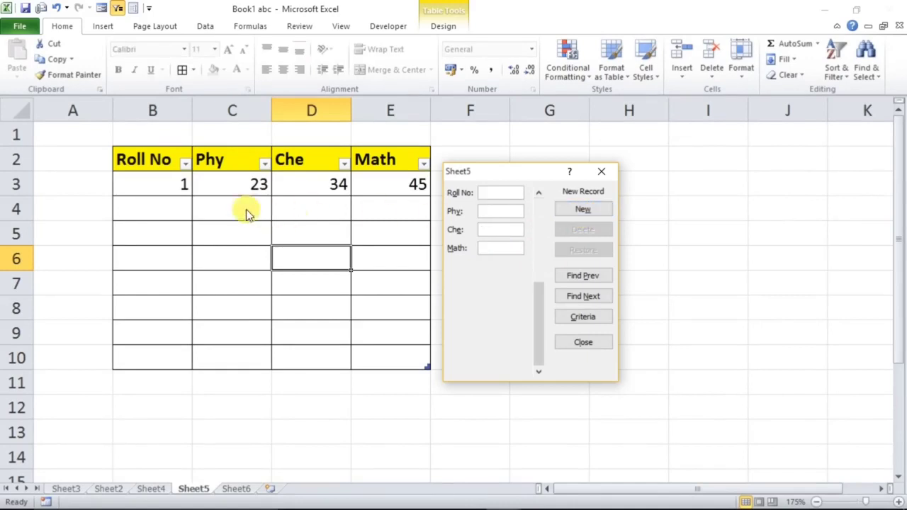
# Add a second record with Roll No 2, Phy 34, Che 45 and Math 56, and close the data form
pyautogui.click(488, 213)
pyautogui.write('34')
pyautogui.press('Tab')
pyautogui.write('45')
pyautogui.press('Tab')
pyautogui.write('56')
pyautogui.click(573, 209)
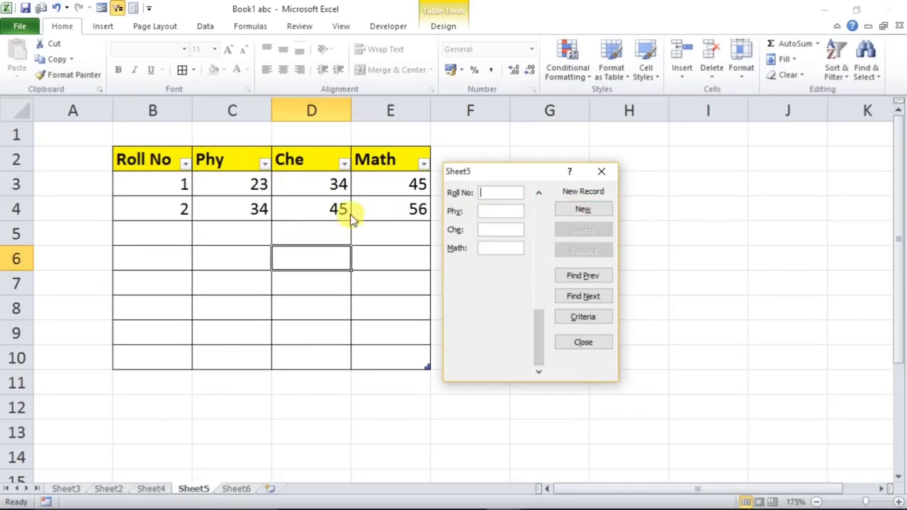
pyautogui.click(598, 173)
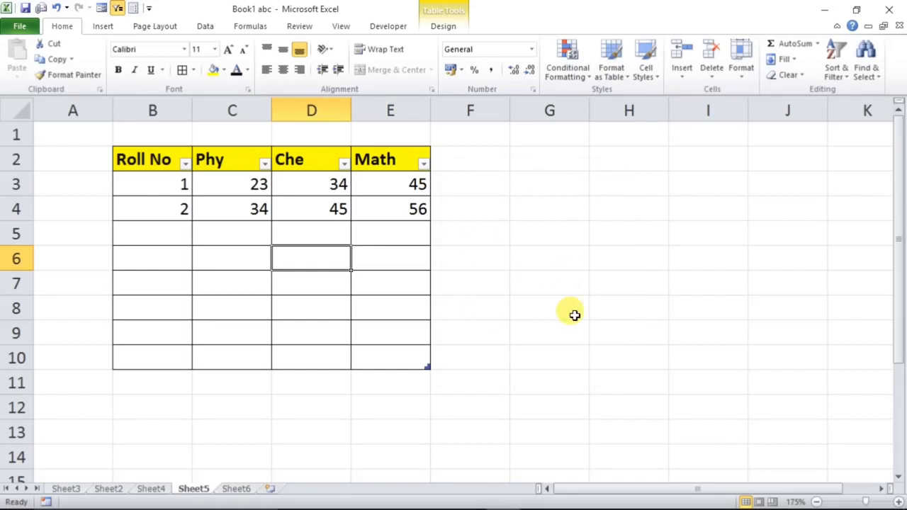
# Reopen the table's data form from cell C5 to view the stored records, and close it
pyautogui.click(237, 237)
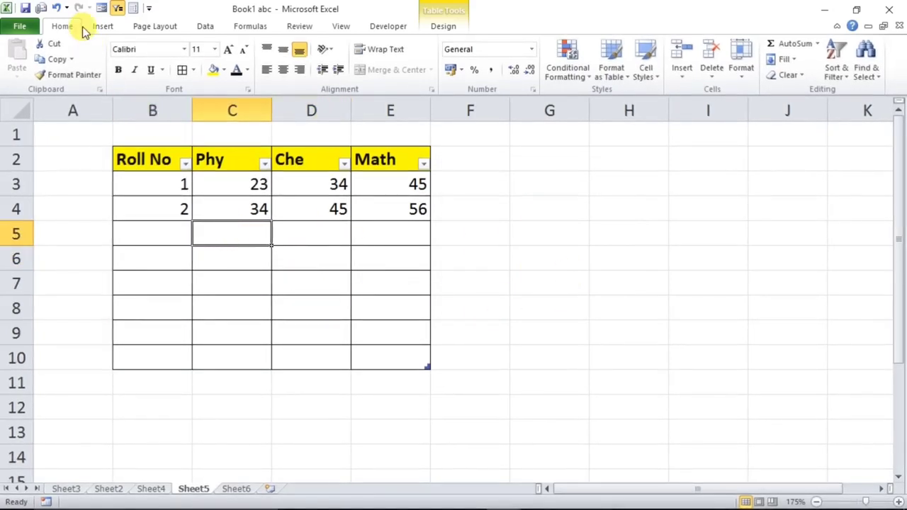
pyautogui.click(101, 8)
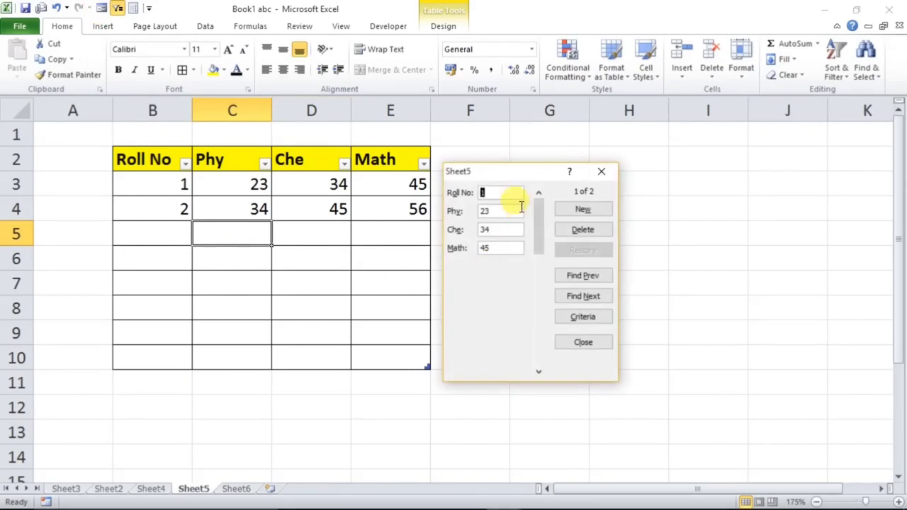
pyautogui.click(603, 172)
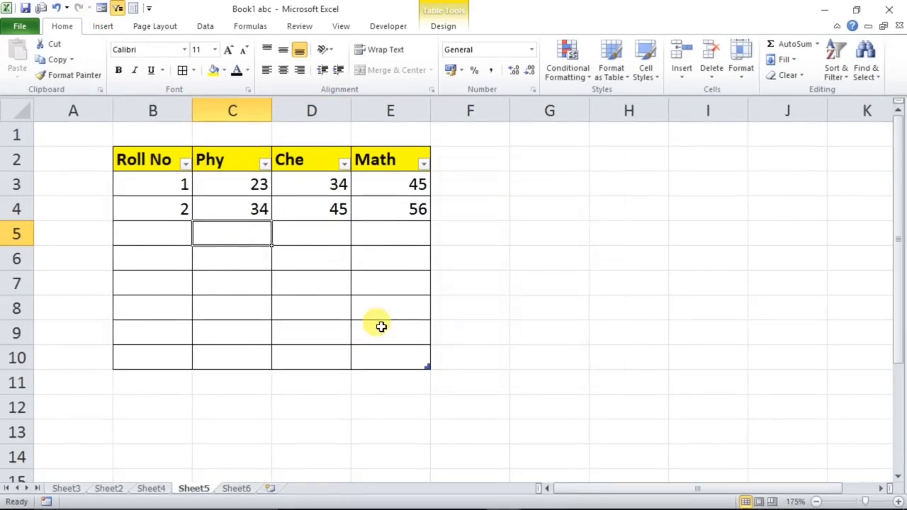
# On Sheet6, enter the formula =CELL("filename") in cell D12 below the marks table
pyautogui.click(233, 489)
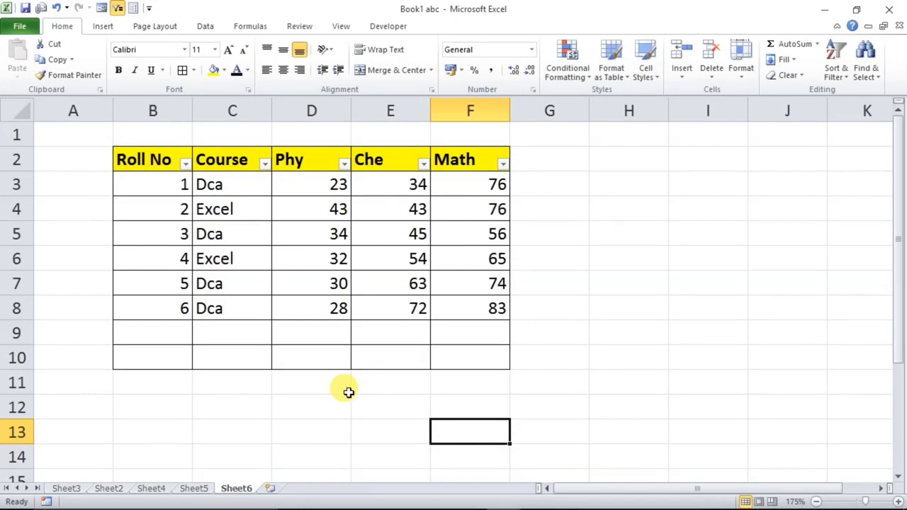
pyautogui.click(300, 402)
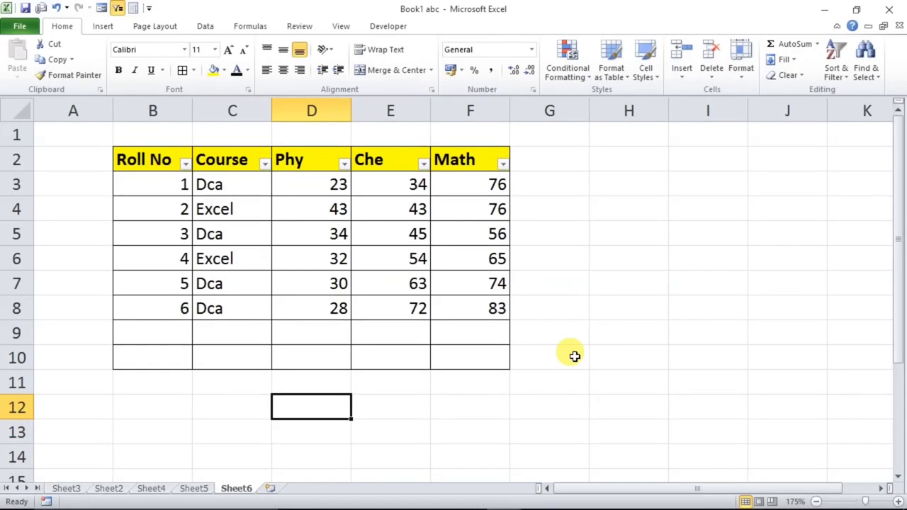
pyautogui.write('=')
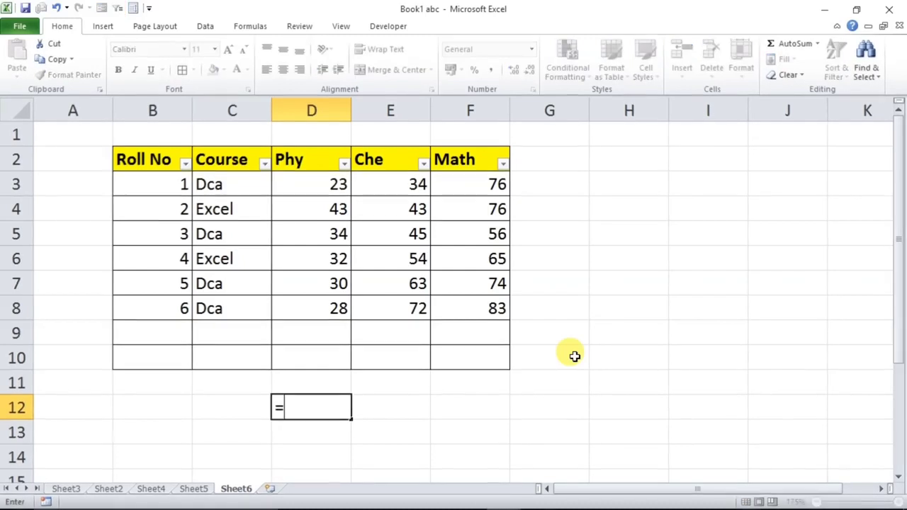
pyautogui.write('cell')
pyautogui.press('Tab')
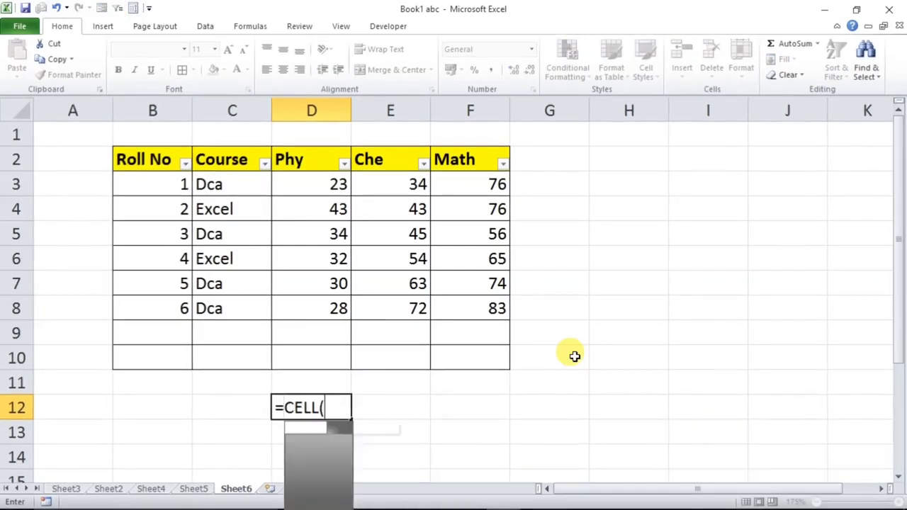
pyautogui.write('"')
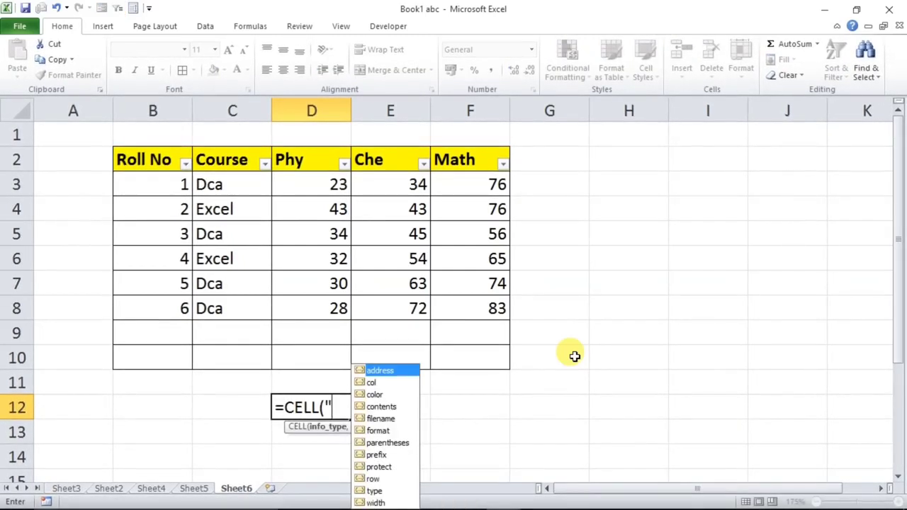
pyautogui.write('fi')
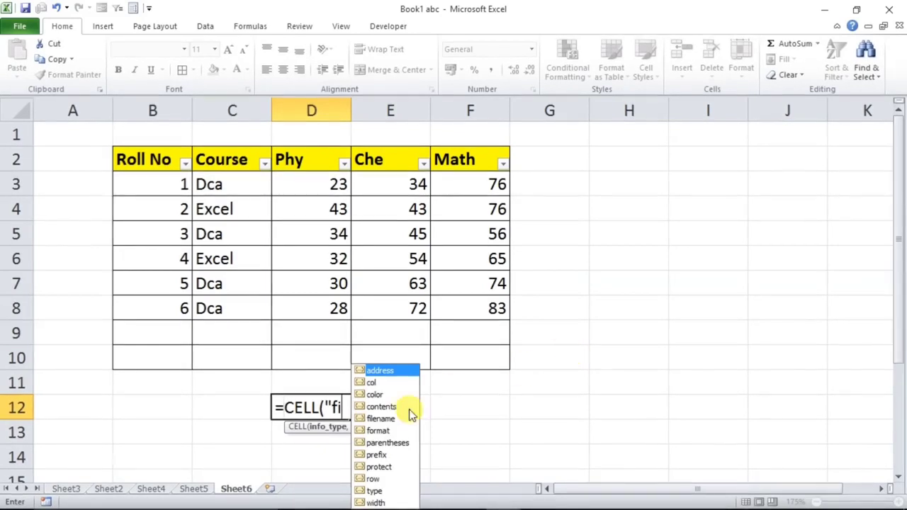
pyautogui.click(375, 419)
pyautogui.press('Tab')
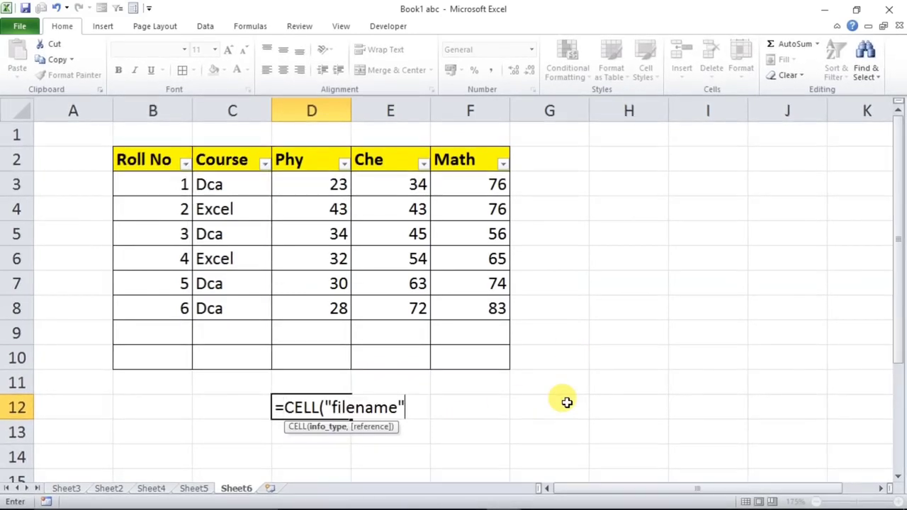
pyautogui.write(')')
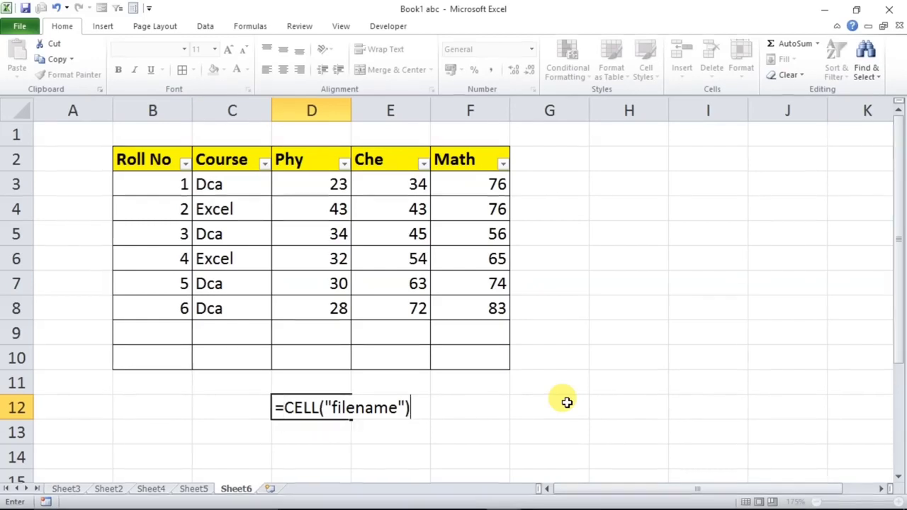
pyautogui.press('Return')
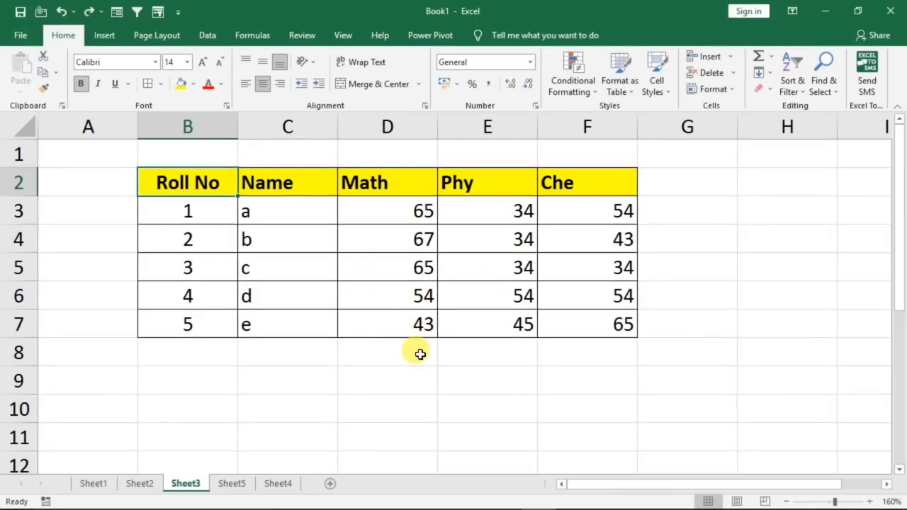
# On Sheet3 of the Book1 workbook, hide the Math and Phy columns D:E
pyautogui.moveTo(385, 126); pyautogui.dragTo(454, 124)
pyautogui.rightClick(454, 124)
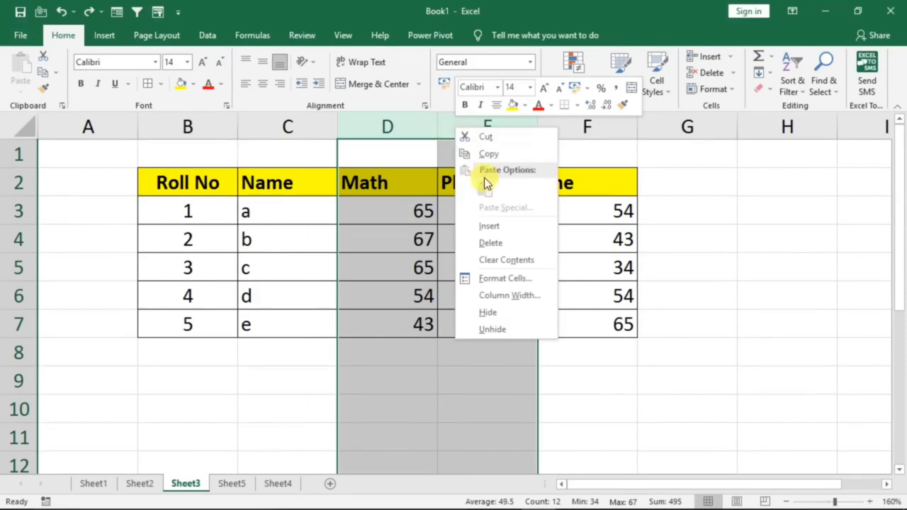
pyautogui.click(490, 313)
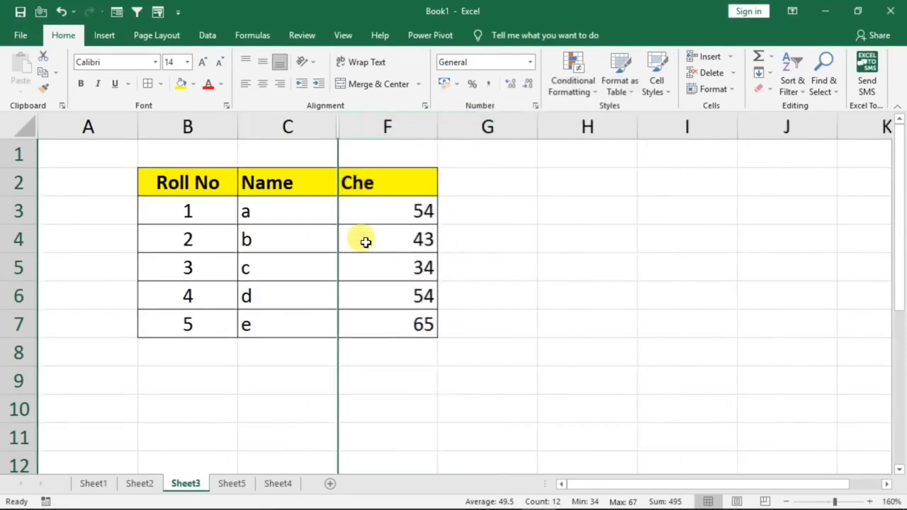
pyautogui.click(323, 351)
# Copy the range B2:F7 with its hidden columns and paste it at B2 of a new sheet
pyautogui.moveTo(183, 184); pyautogui.dragTo(371, 324)
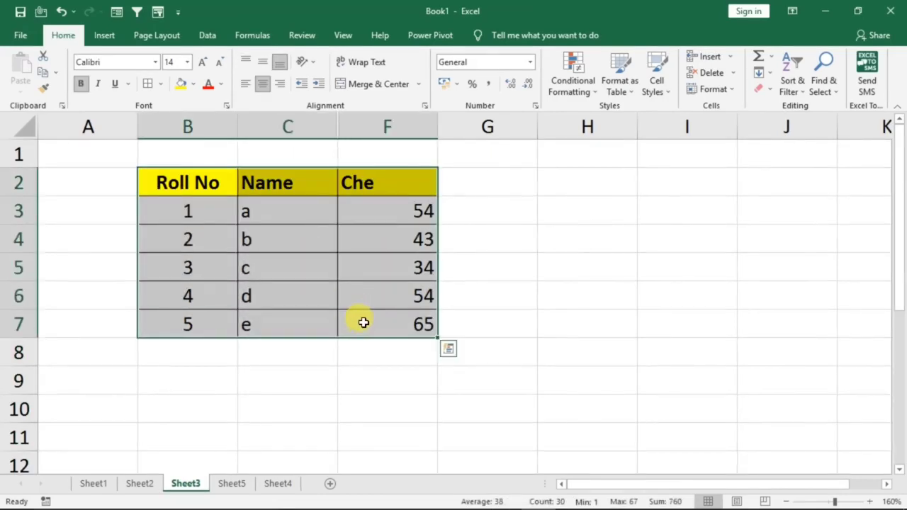
pyautogui.hotkey('ctrl', 'c')
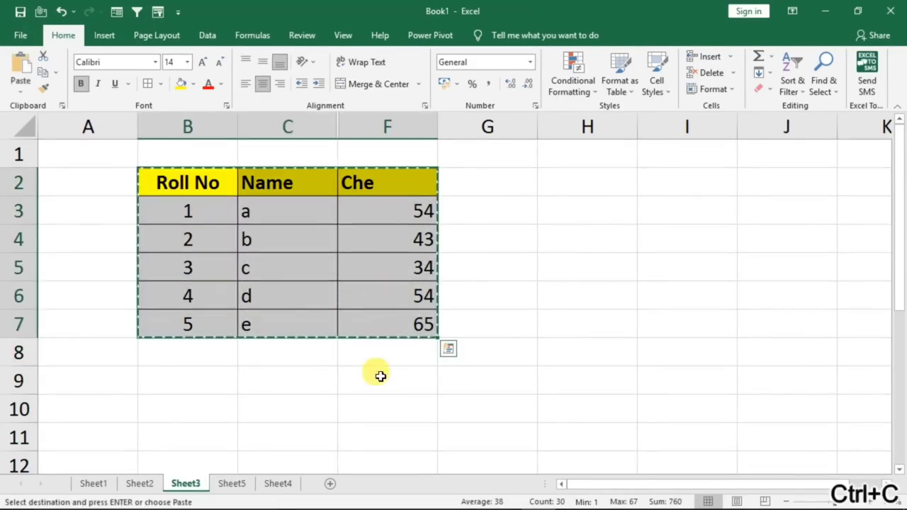
pyautogui.click(330, 483)
pyautogui.click(127, 157)
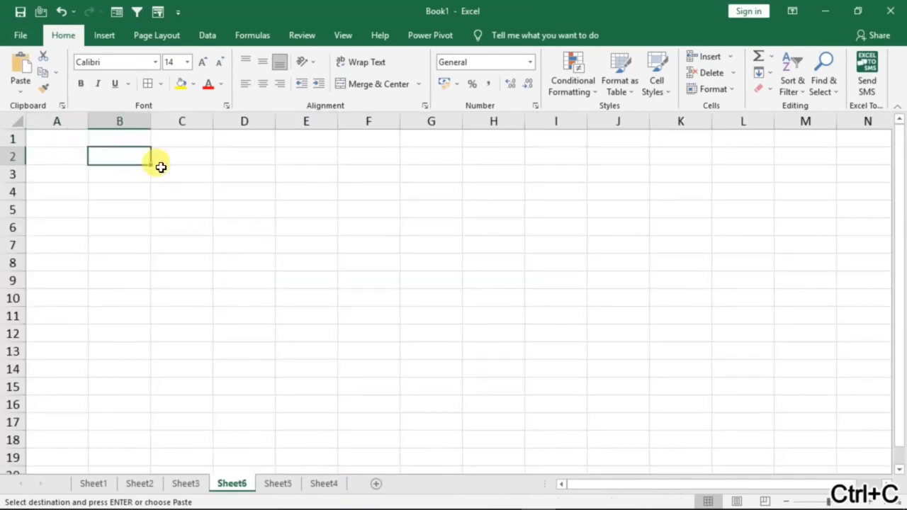
pyautogui.hotkey('ctrl', 'v')
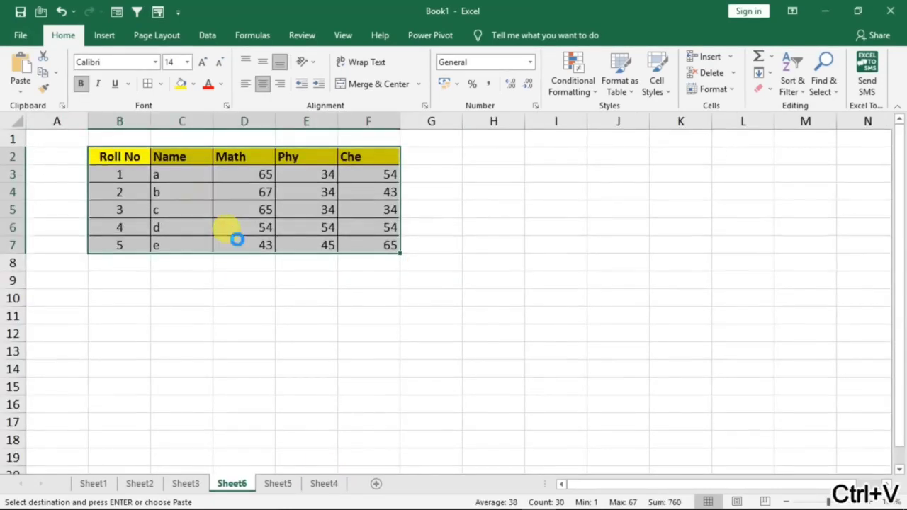
pyautogui.scroll(3, 319, 270)
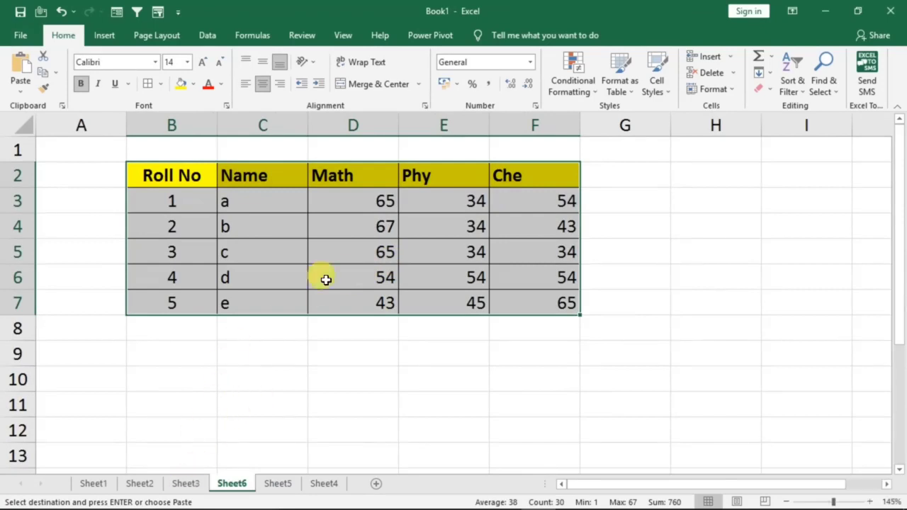
# On Sheet3, cancel the pending copy, restrict the B2:F7 selection to visible cells only, and copy those cells
pyautogui.click(186, 483)
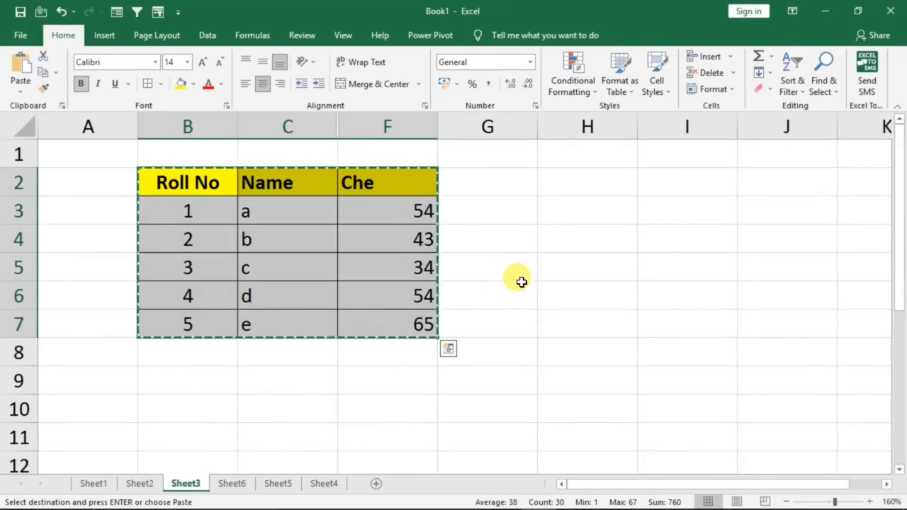
pyautogui.press('Escape')
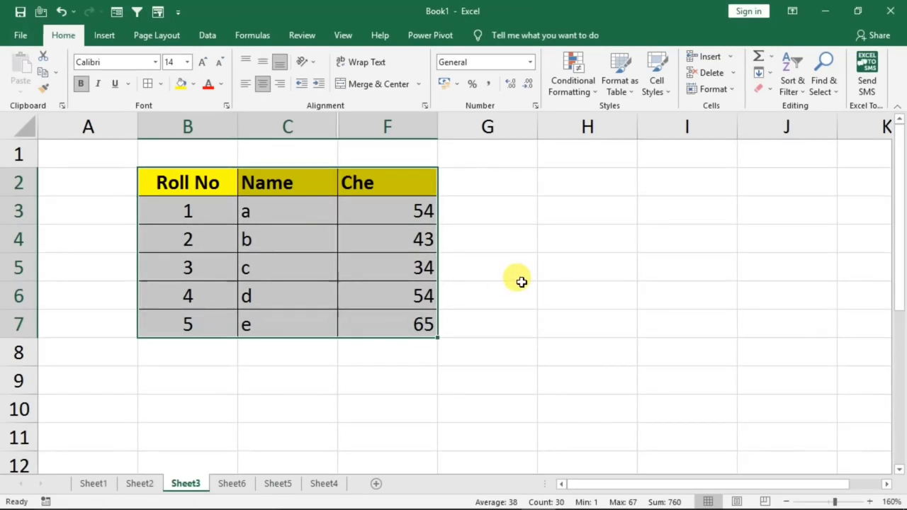
pyautogui.click(322, 289)
pyautogui.moveTo(172, 180); pyautogui.dragTo(381, 327)
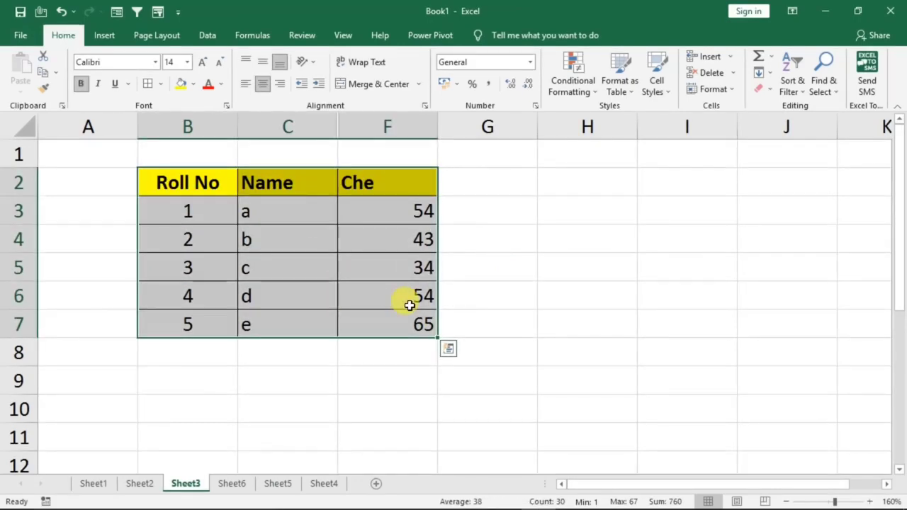
pyautogui.hotkey('ctrl', 'g')
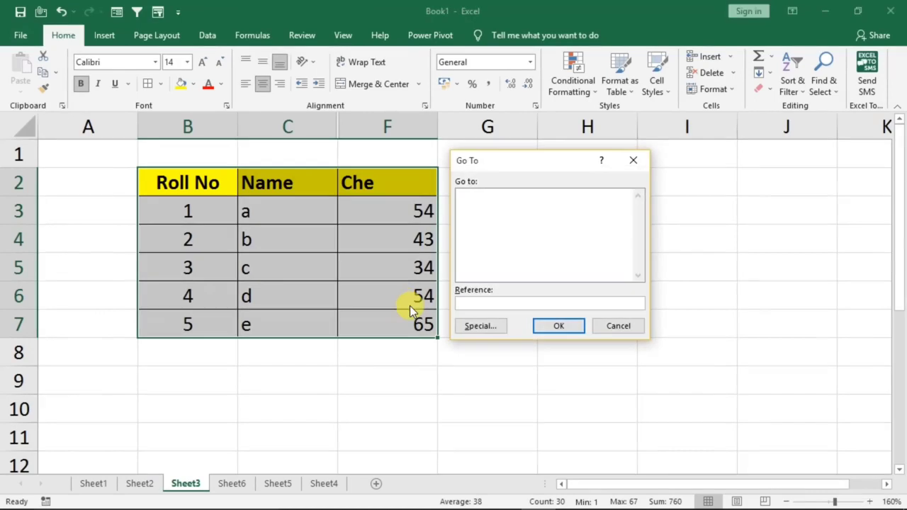
pyautogui.click(467, 326)
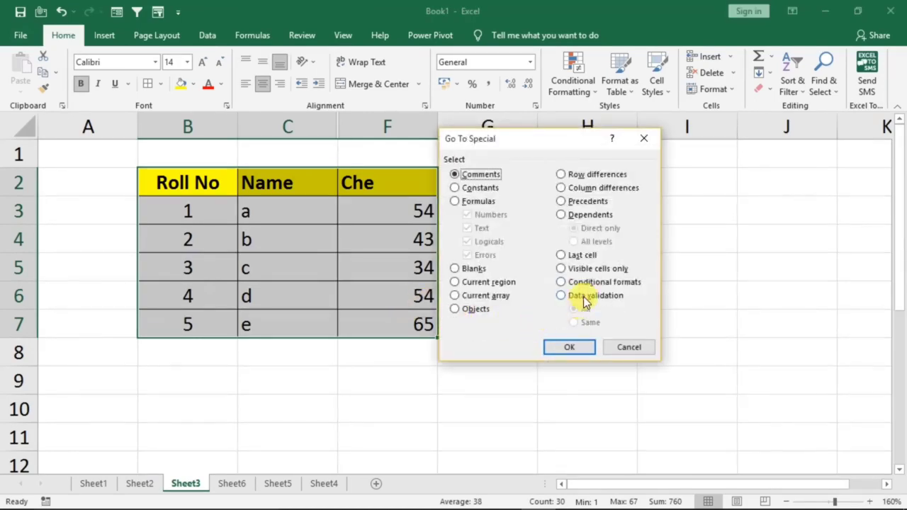
pyautogui.click(573, 270)
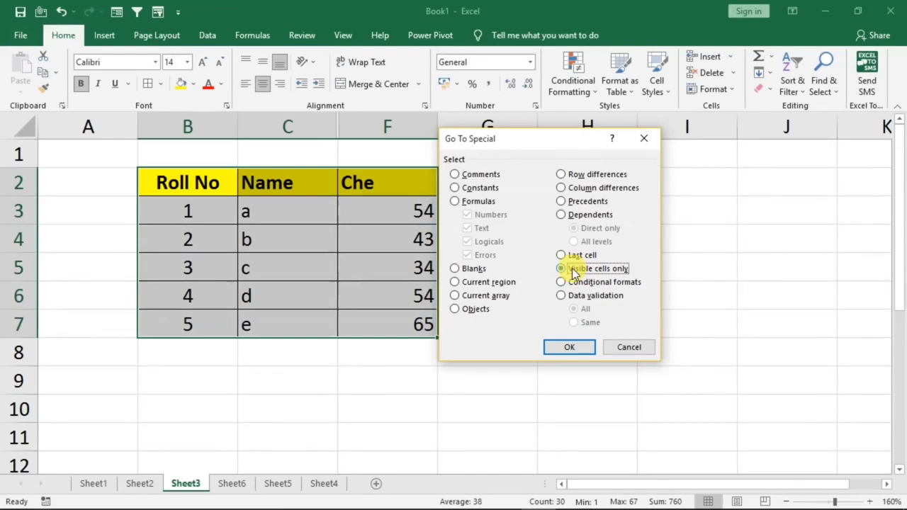
pyautogui.click(567, 346)
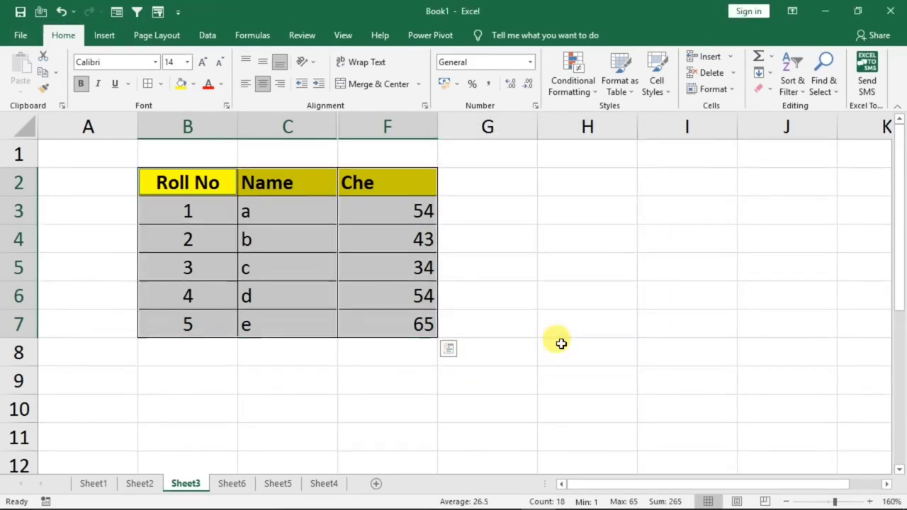
pyautogui.hotkey('ctrl', 'c')
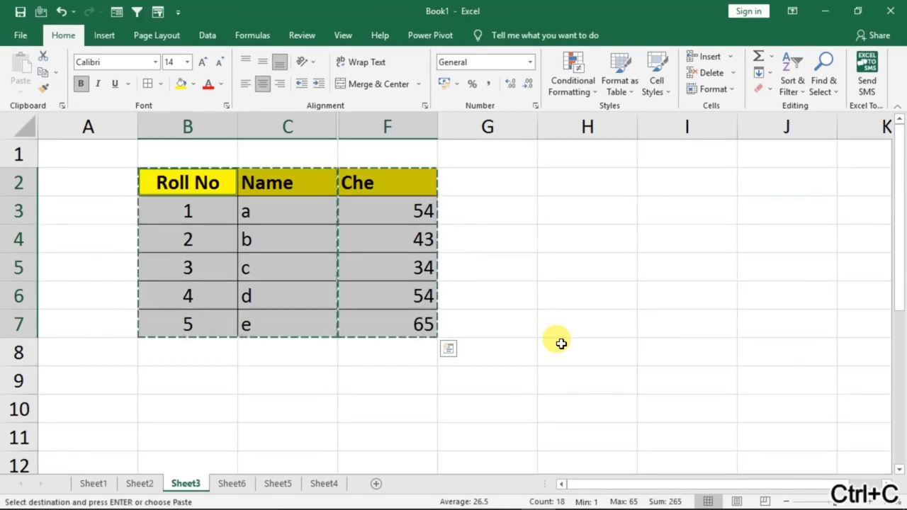
# Add a new sheet and paste the copied visible cells at B3
pyautogui.click(323, 483)
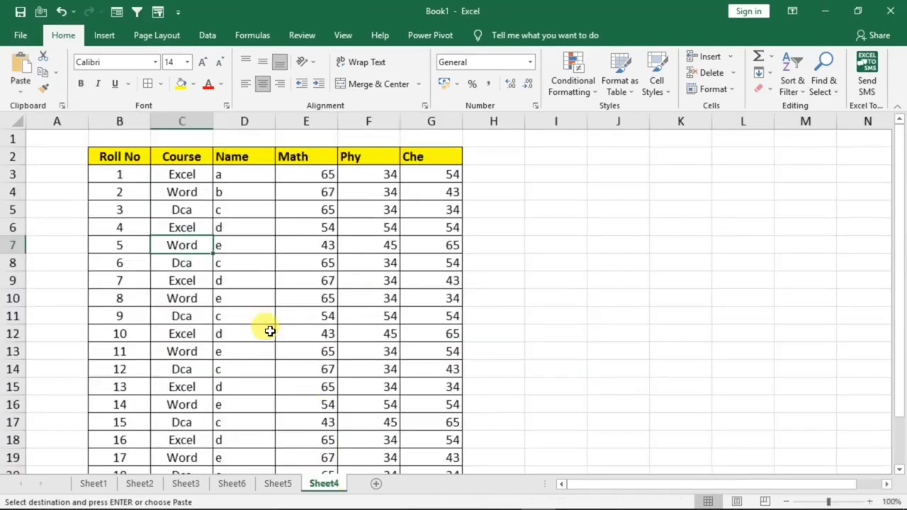
pyautogui.click(376, 484)
pyautogui.click(124, 174)
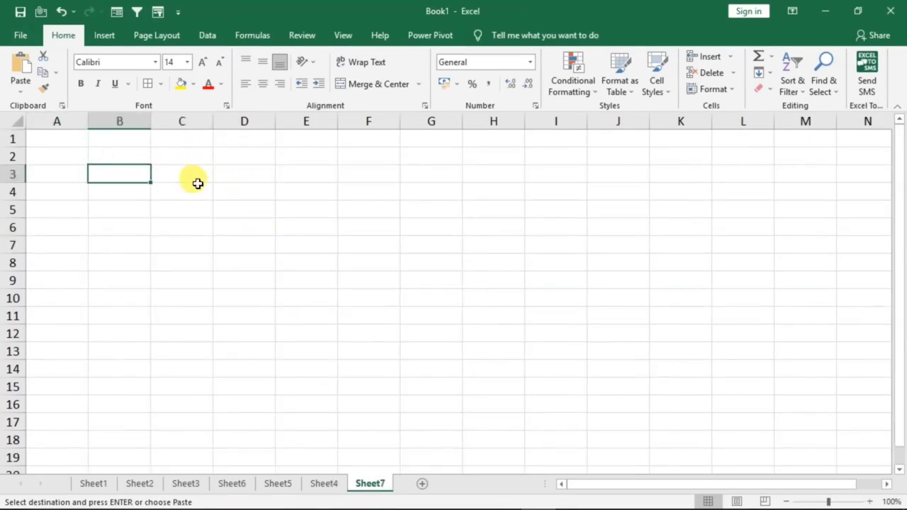
pyautogui.hotkey('ctrl', 'v')
pyautogui.scroll(4, 318, 307)
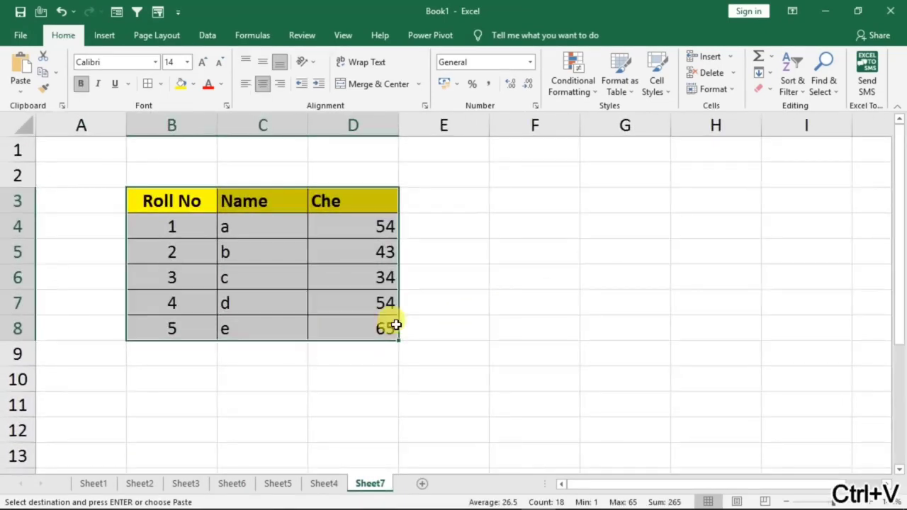
# On Sheet4, filter the marks table by the selected cell's value, Word, in the Course column
pyautogui.click(184, 485)
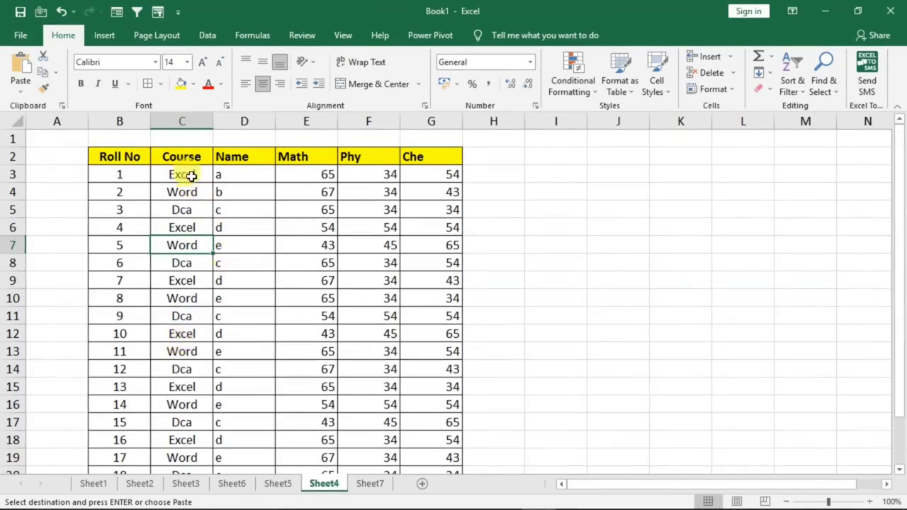
pyautogui.scroll(-4, 236, 352)
pyautogui.scroll(4, 237, 352)
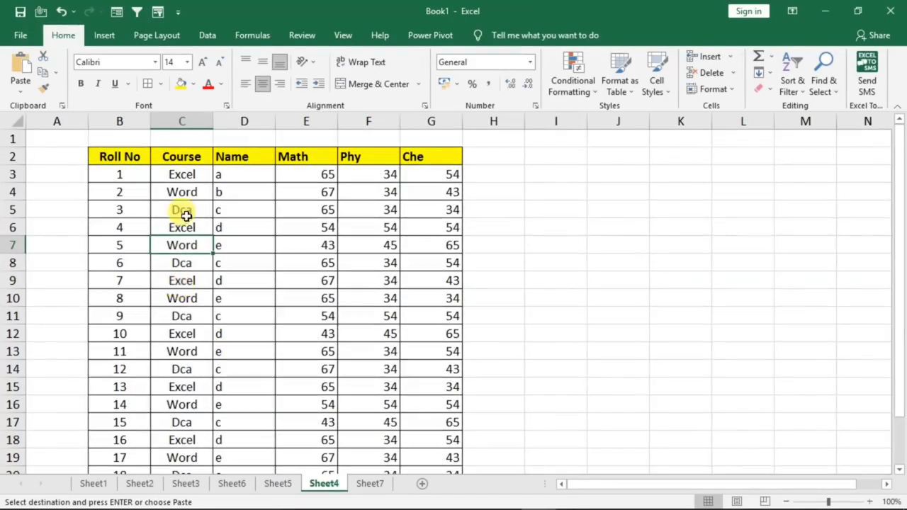
pyautogui.click(193, 160)
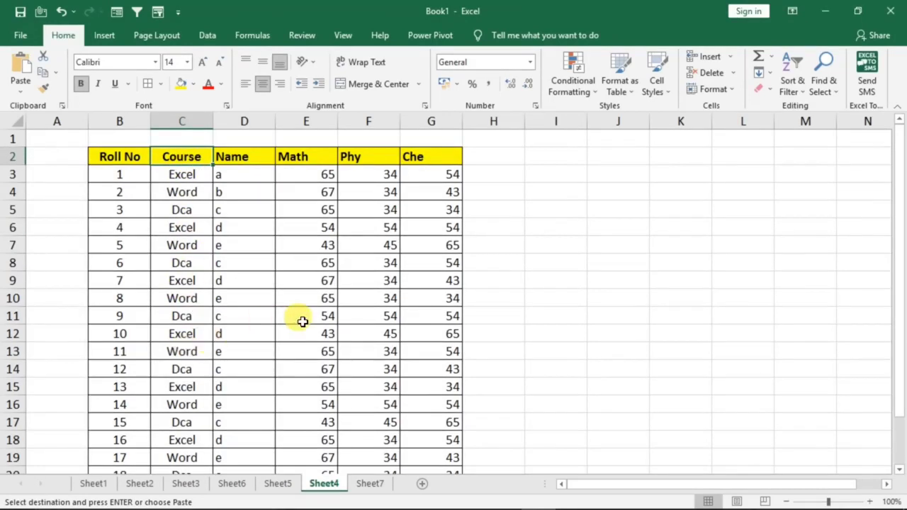
pyautogui.click(183, 354)
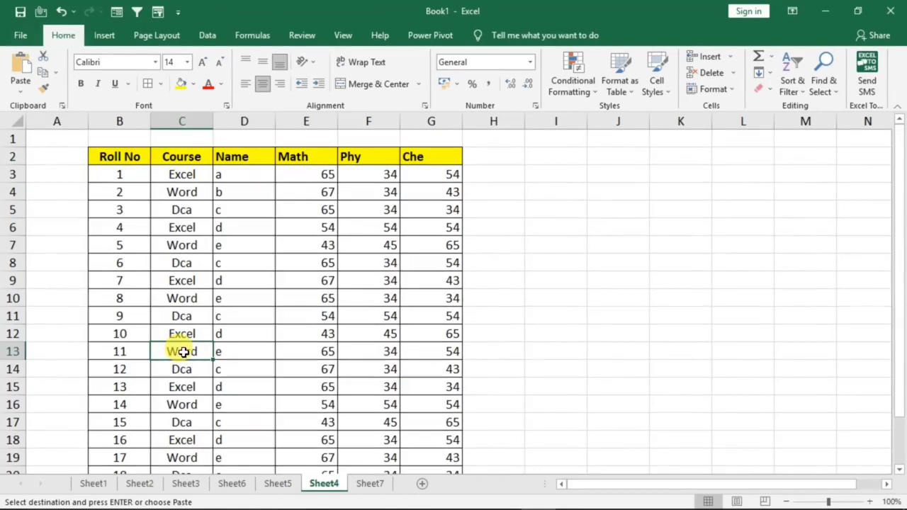
pyautogui.click(185, 302)
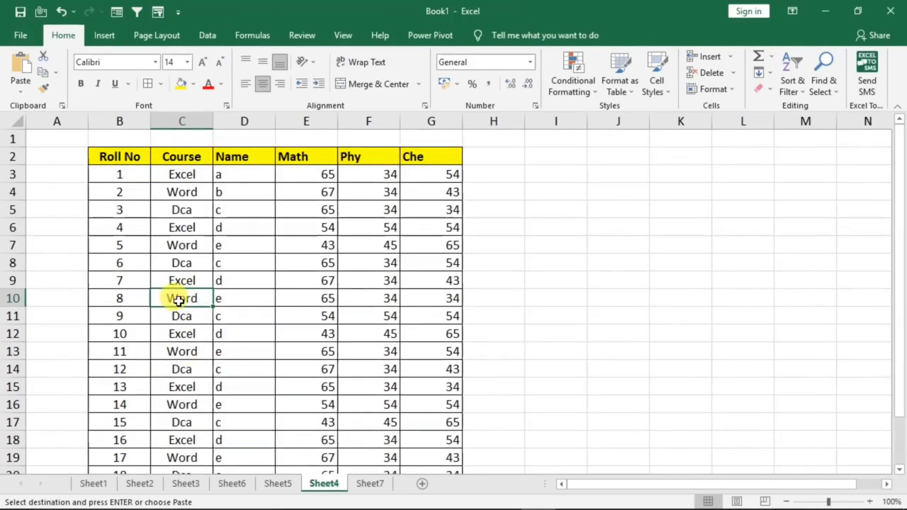
pyautogui.rightClick(178, 303)
pyautogui.moveTo(228, 375)
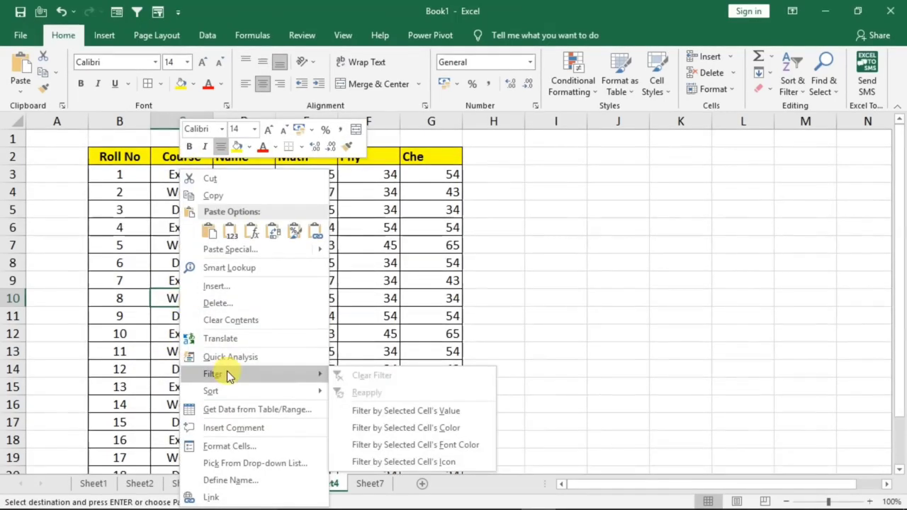
pyautogui.click(417, 411)
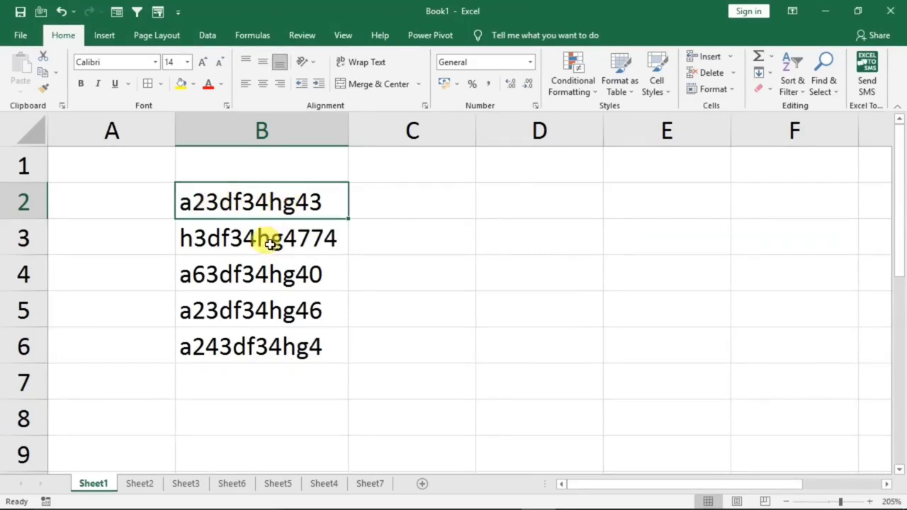
# On Sheet1, enter 233443 in C2 as the digits-only example and Flash Fill the remaining rows of column C
pyautogui.click(384, 204)
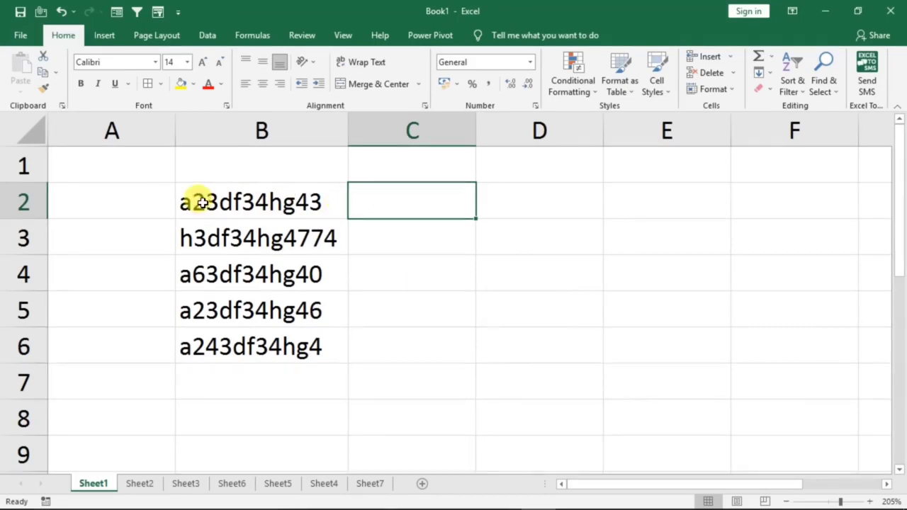
pyautogui.write('234')
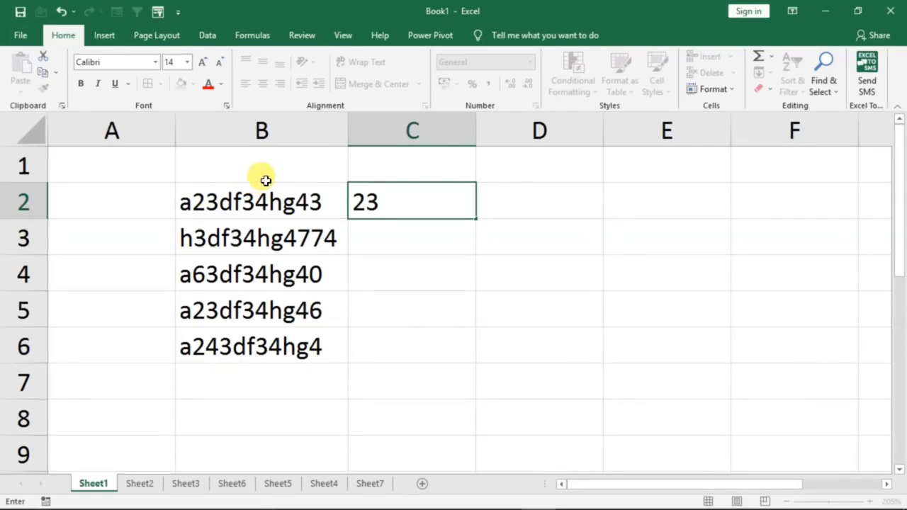
pyautogui.write('3')
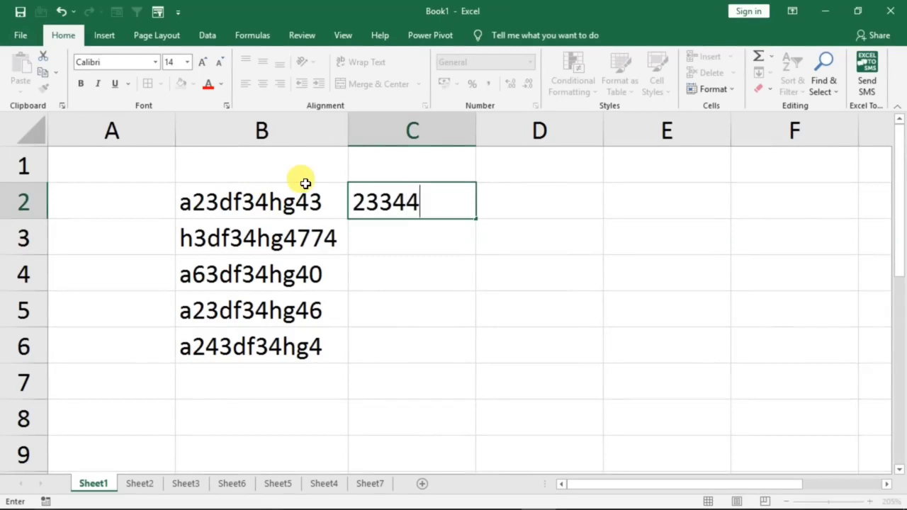
pyautogui.write('43')
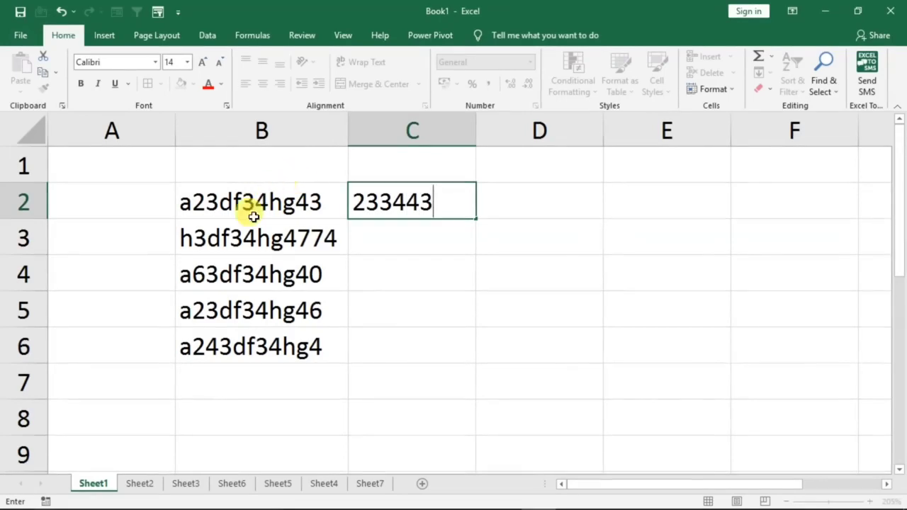
pyautogui.press('Return')
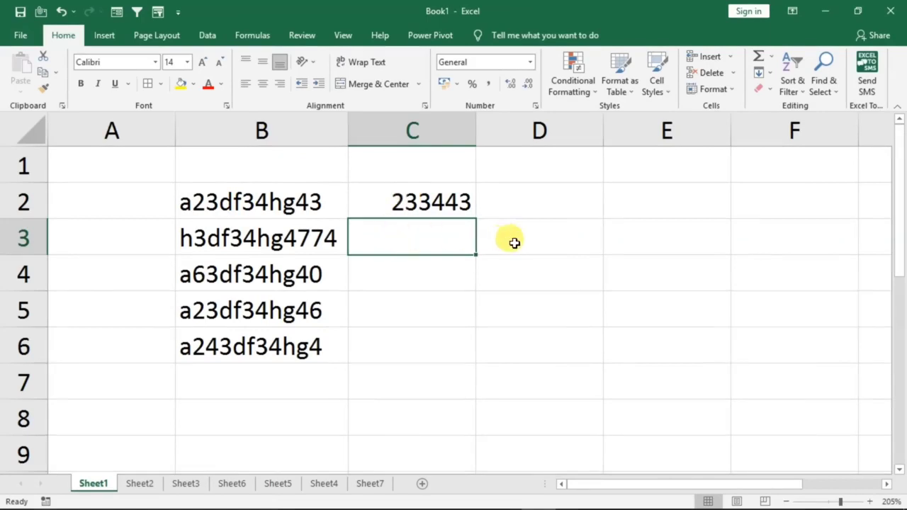
pyautogui.hotkey('ctrl', 'e')
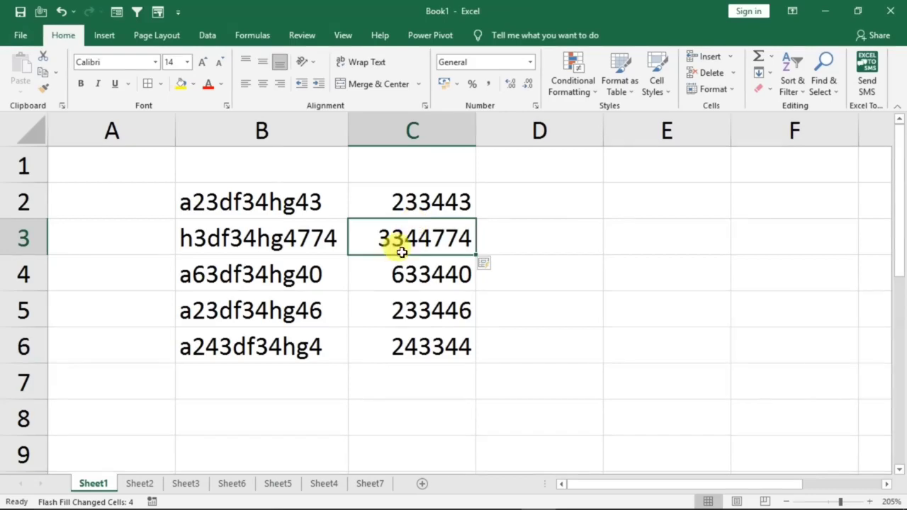
pyautogui.click(517, 198)
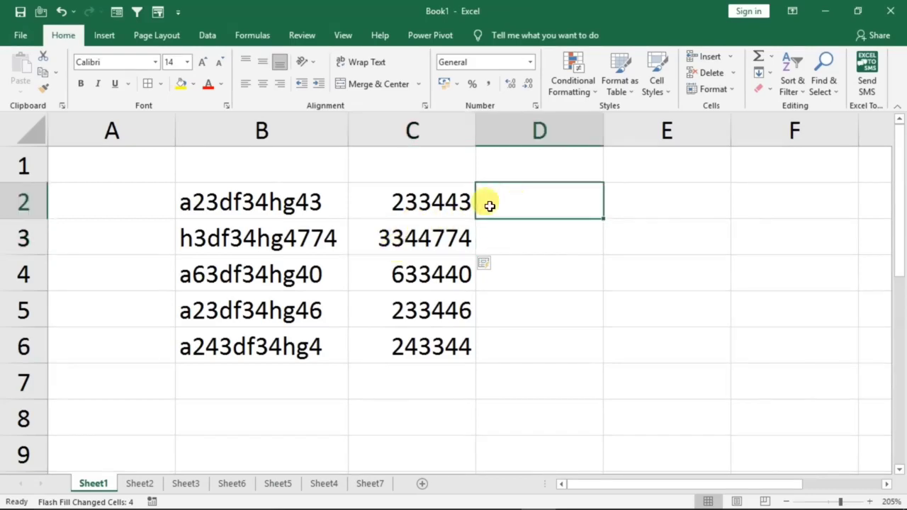
pyautogui.click(213, 207)
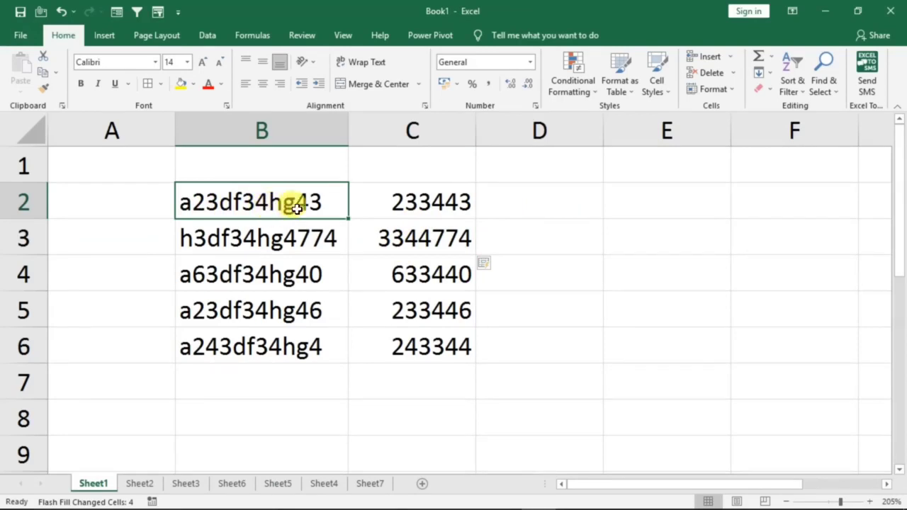
pyautogui.click(508, 204)
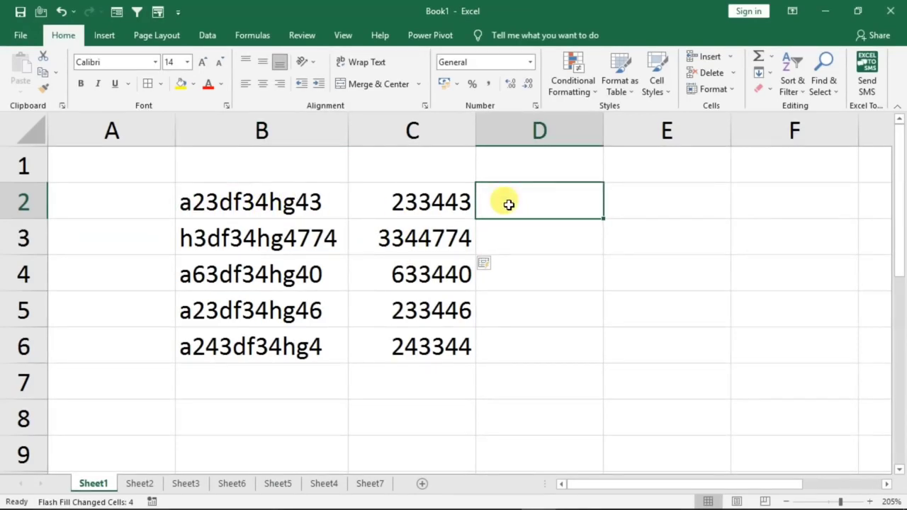
pyautogui.click(516, 234)
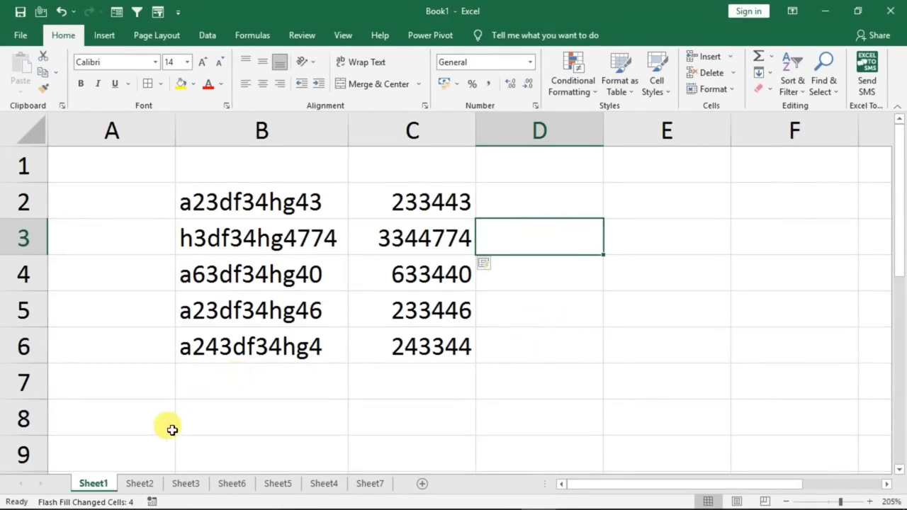
# On Sheet2, enter the first row's combined first and last name in D2 and Flash Fill the full names down column D
pyautogui.click(139, 483)
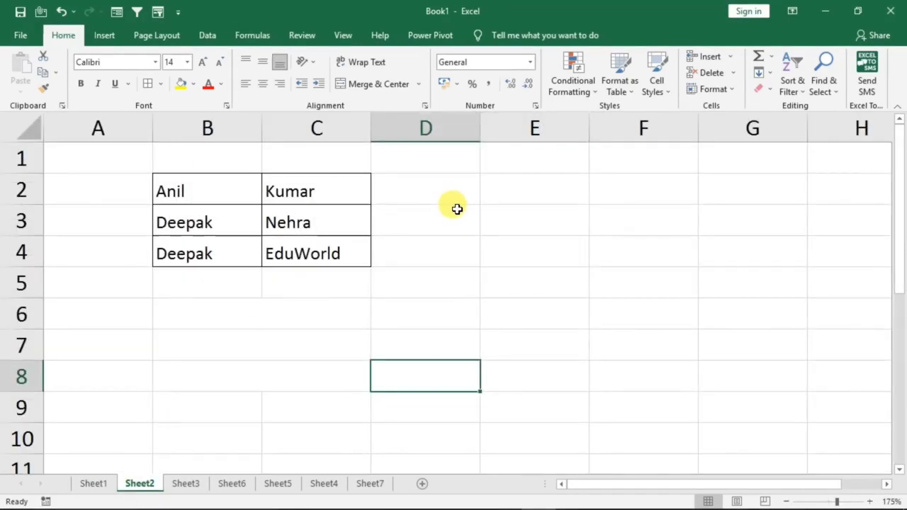
pyautogui.click(220, 196)
pyautogui.click(313, 189)
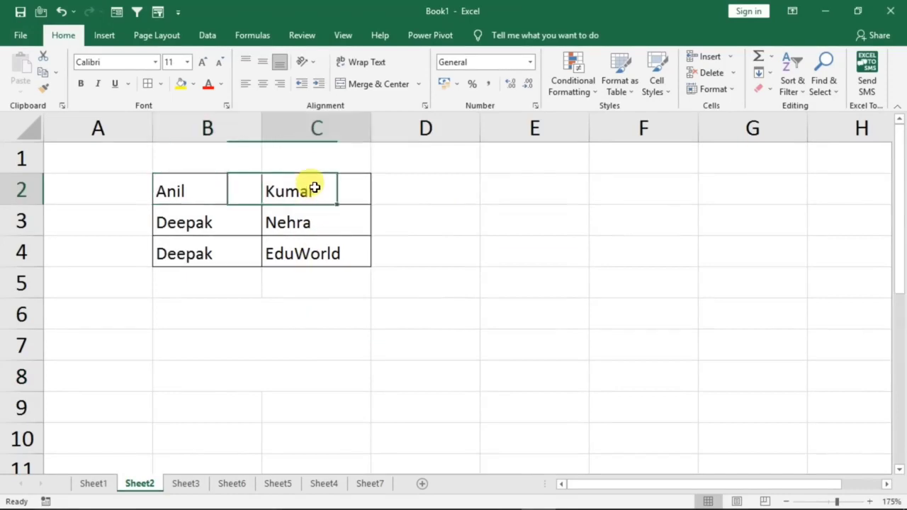
pyautogui.click(461, 194)
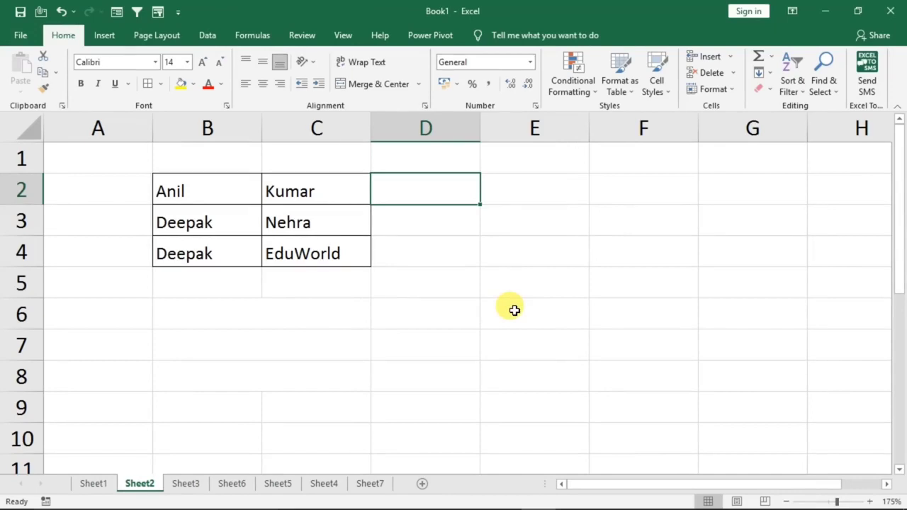
pyautogui.write('Anil')
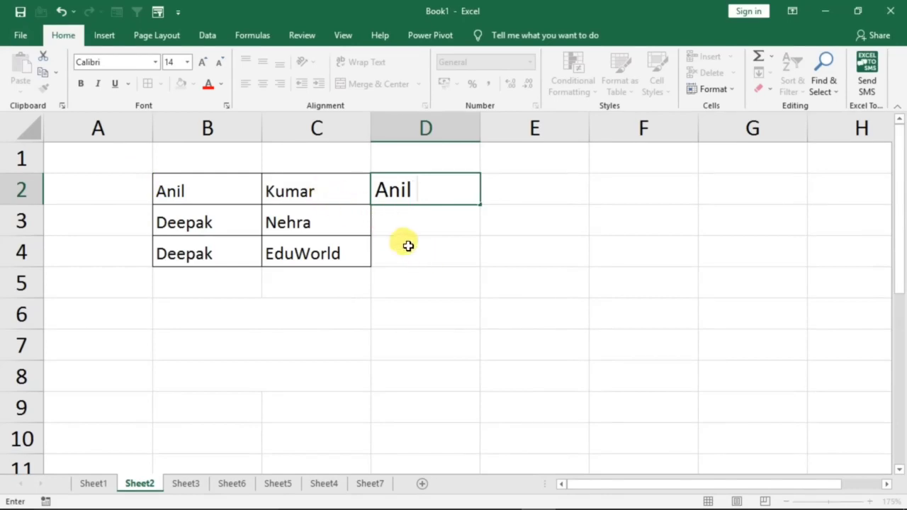
pyautogui.write('mar')
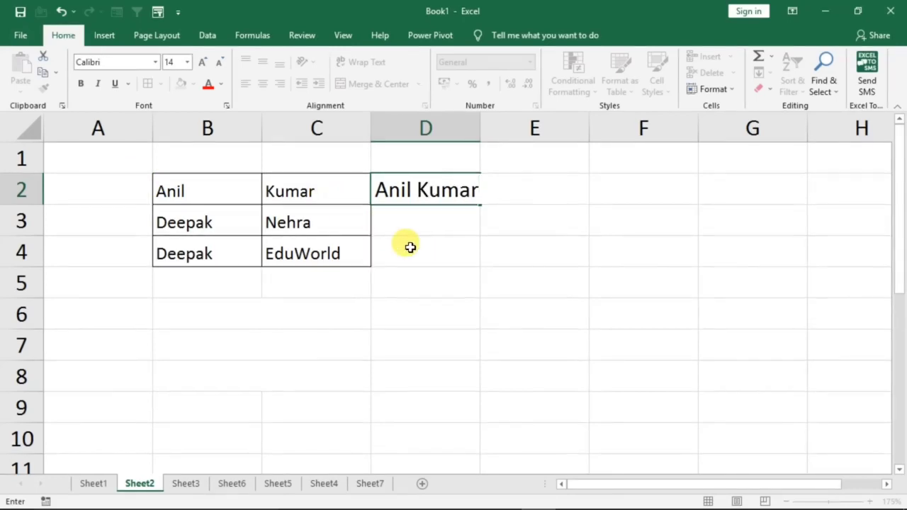
pyautogui.press('Return')
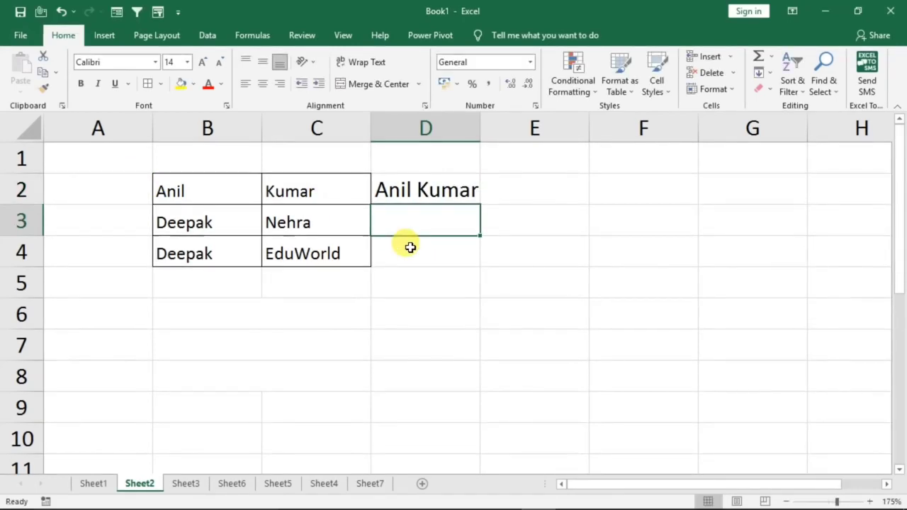
pyautogui.hotkey('ctrl', 'e')
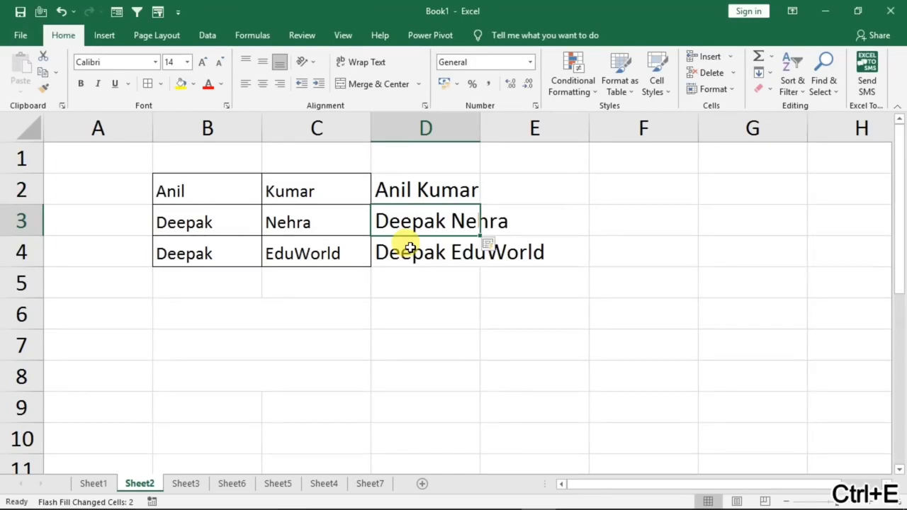
pyautogui.click(449, 364)
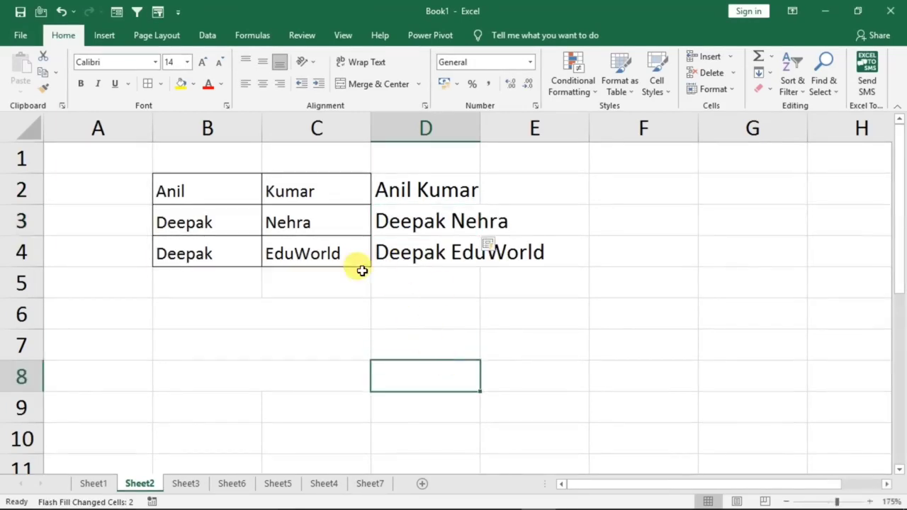